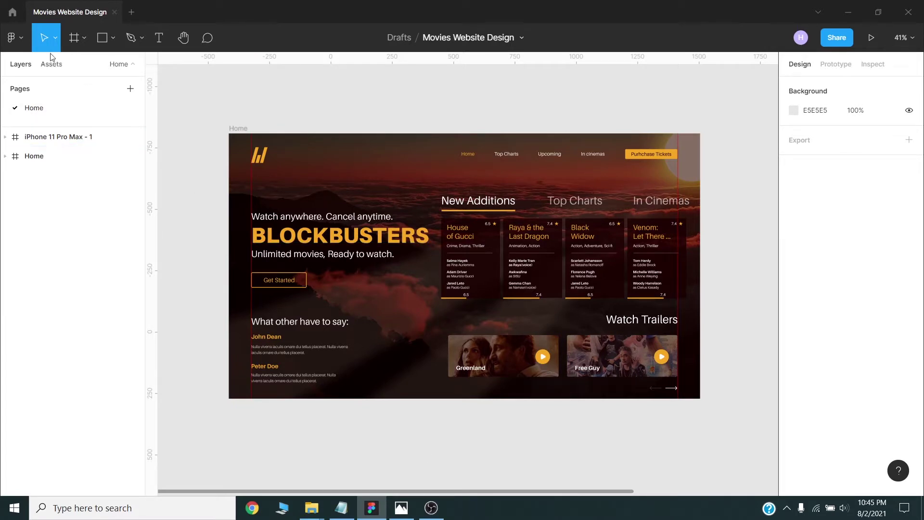
Step: Create a new blank design file with a 1920×1080 Desktop frame
{"action": "left_click", "coordinate": [14, 37]}
{"action": "mouse_move", "coordinate": [58, 92]}
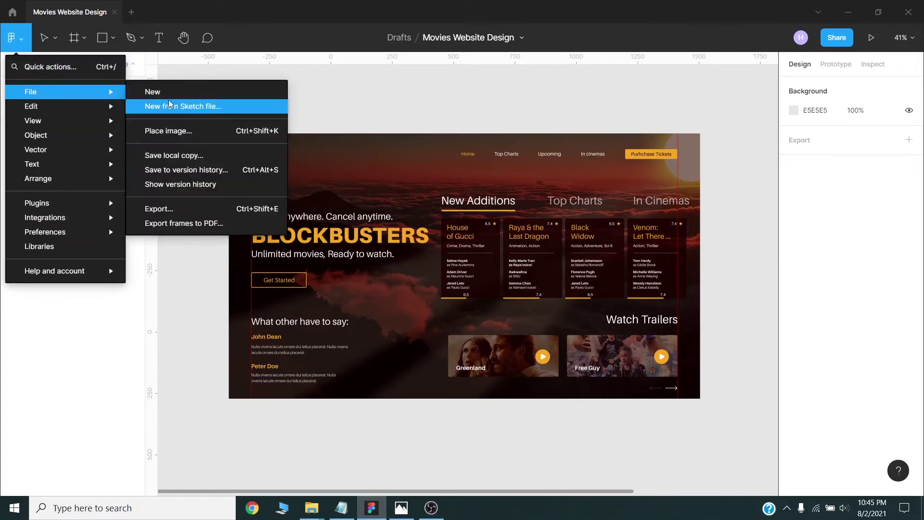
{"action": "left_click", "coordinate": [204, 95]}
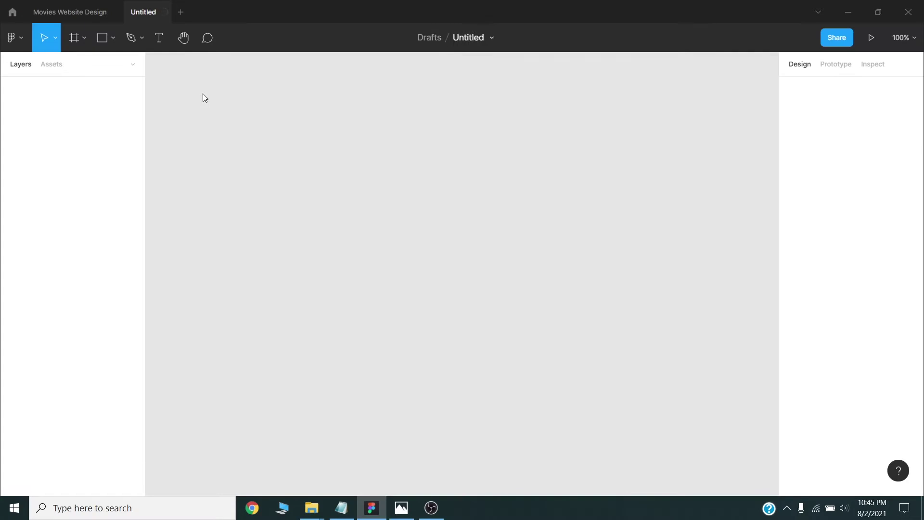
{"action": "left_click", "coordinate": [84, 39]}
{"action": "left_click", "coordinate": [84, 70]}
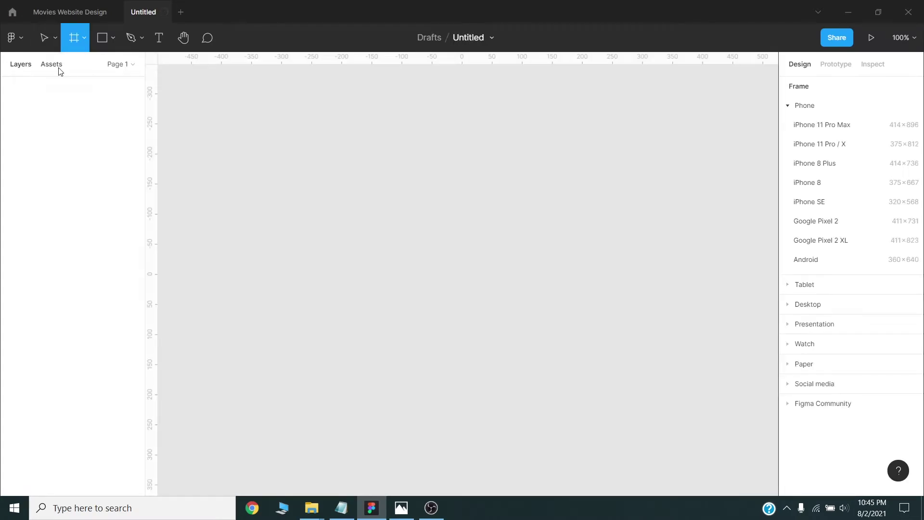
{"action": "left_click", "coordinate": [789, 305]}
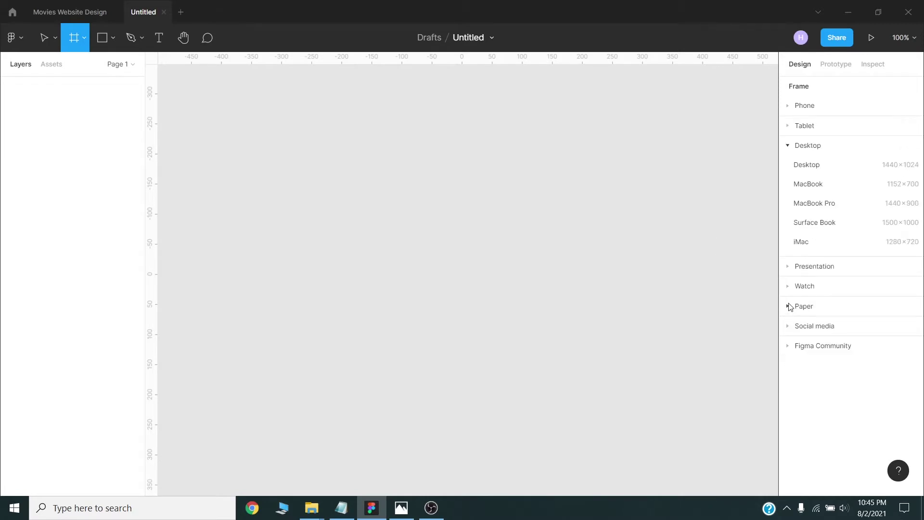
{"action": "left_click", "coordinate": [826, 173]}
{"action": "left_click", "coordinate": [816, 159]}
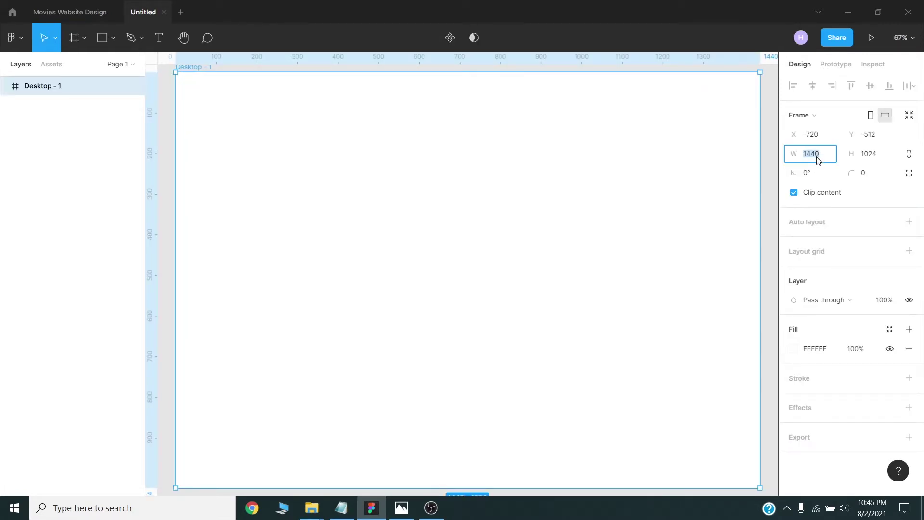
{"action": "type", "text": "1"}
{"action": "key", "text": "Tab"}
{"action": "type", "text": "1080"}
{"action": "key", "text": "Return"}
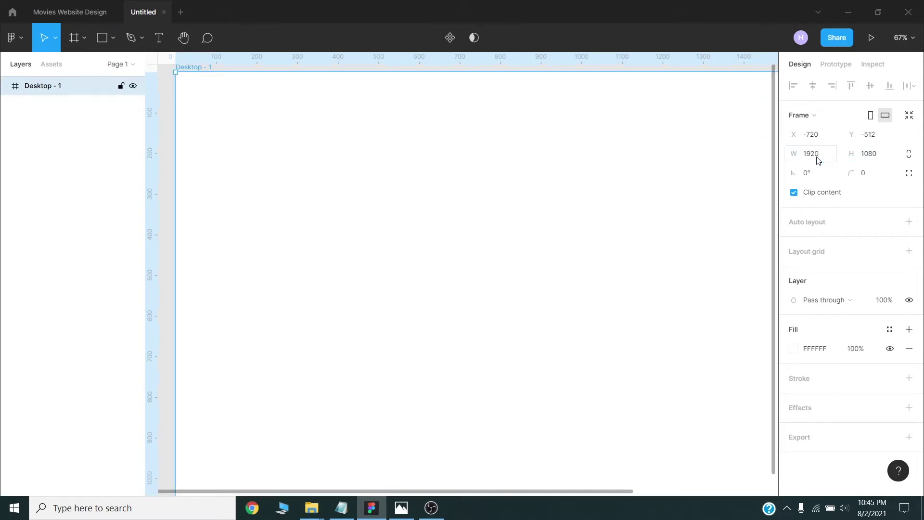
Step: Bring the whole frame into view and rename it 'Home'
{"action": "scroll", "coordinate": [385, 270], "scroll_direction": "down", "scroll_amount": 4}
{"action": "scroll", "coordinate": [385, 271], "scroll_direction": "down", "scroll_amount": 1}
{"action": "scroll", "coordinate": [462, 401], "scroll_direction": "down", "scroll_amount": 5, "text": "ctrl"}
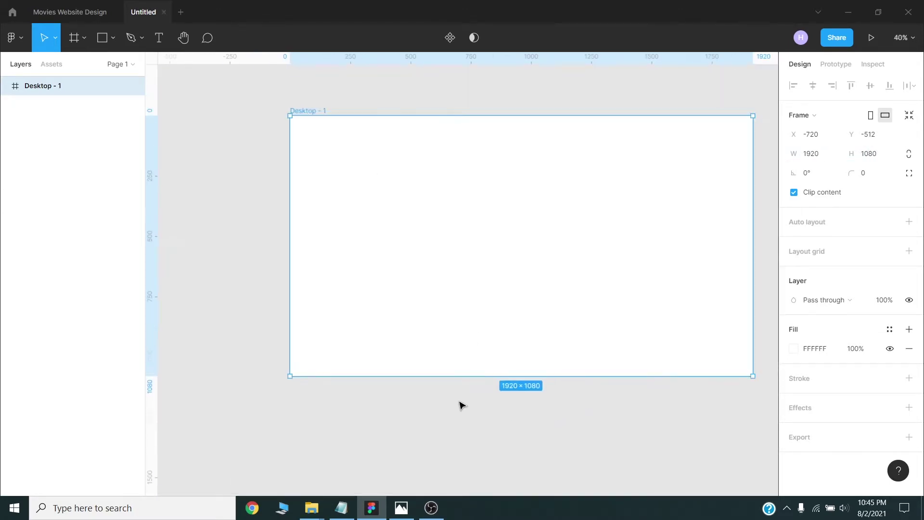
{"action": "left_click_drag", "start_coordinate": [579, 236], "coordinate": [469, 238]}
{"action": "left_click", "coordinate": [381, 108]}
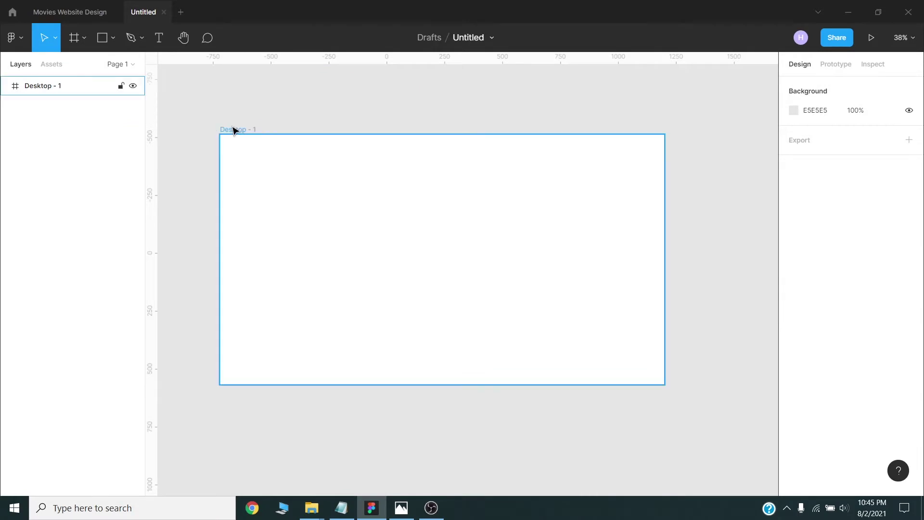
{"action": "left_click", "coordinate": [232, 129]}
{"action": "type", "text": "Home"}
{"action": "key", "text": "Return"}
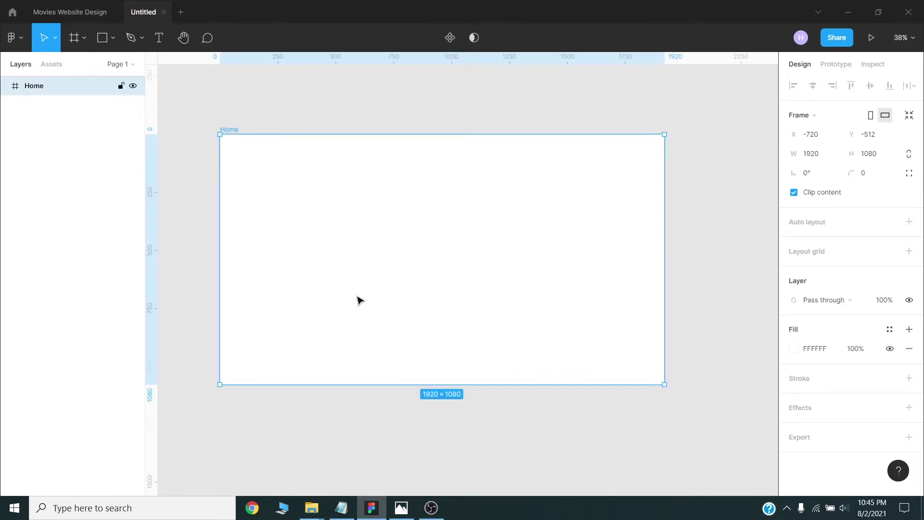
{"action": "left_click", "coordinate": [311, 508]}
Step: Place the movies image in the Home frame, aligned to its left and top edges
{"action": "left_click", "coordinate": [290, 467]}
{"action": "left_click_drag", "start_coordinate": [389, 146], "coordinate": [417, 320]}
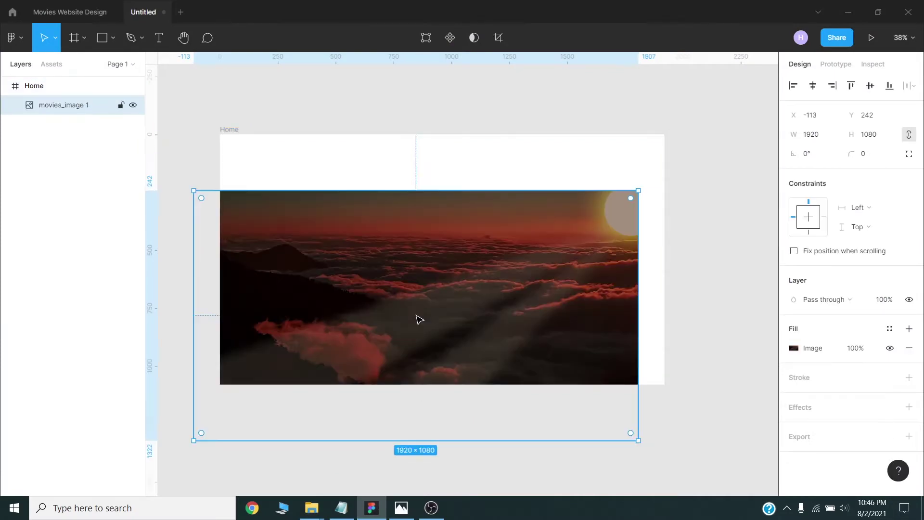
{"action": "left_click", "coordinate": [793, 86]}
{"action": "left_click", "coordinate": [852, 86]}
{"action": "left_click", "coordinate": [705, 231]}
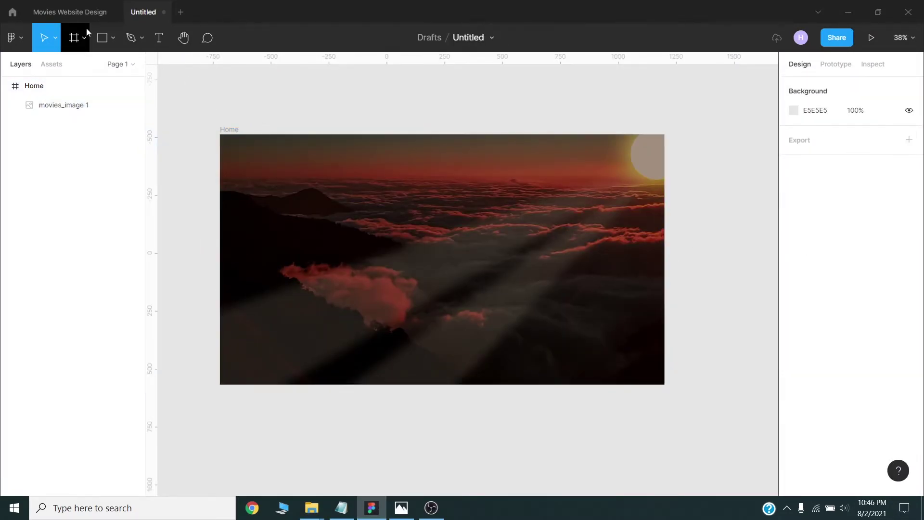
Step: Add a 1920×1080 rectangle aligned to the frame's top-left corner
{"action": "left_click", "coordinate": [102, 37]}
{"action": "left_click", "coordinate": [296, 142]}
{"action": "left_click", "coordinate": [810, 134]}
{"action": "type", "text": "19"}
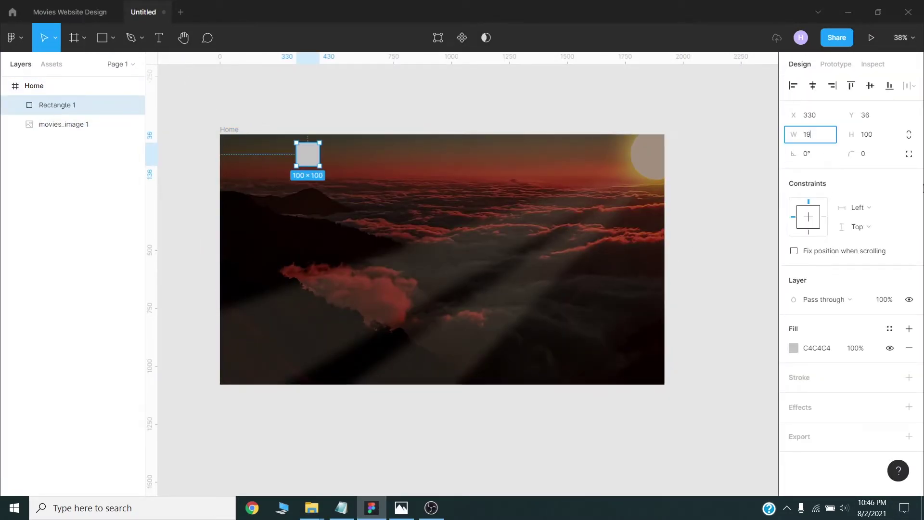
{"action": "type", "text": "20"}
{"action": "key", "text": "Tab"}
{"action": "type", "text": "1080"}
{"action": "key", "text": "Return"}
{"action": "left_click", "coordinate": [793, 86]}
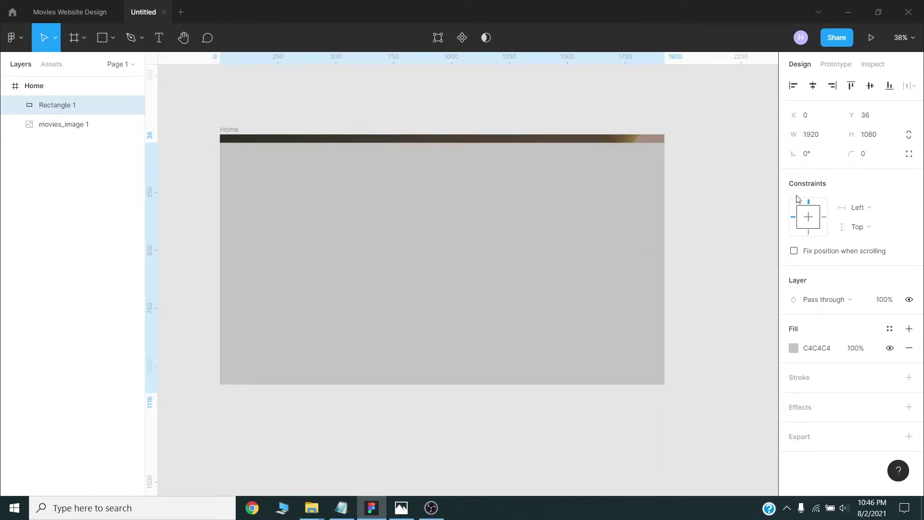
{"action": "left_click", "coordinate": [850, 85]}
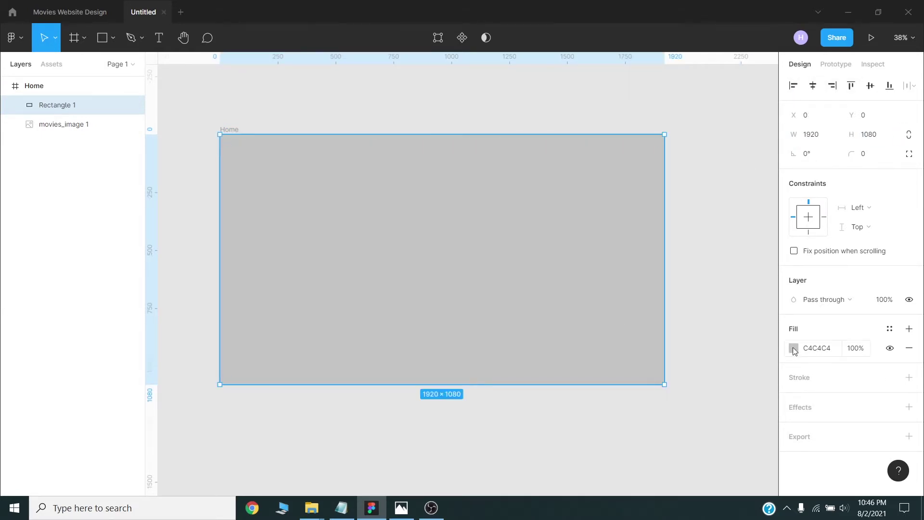
Step: Fill the rectangle with dark red #210000 at 25% opacity
{"action": "left_click", "coordinate": [793, 348]}
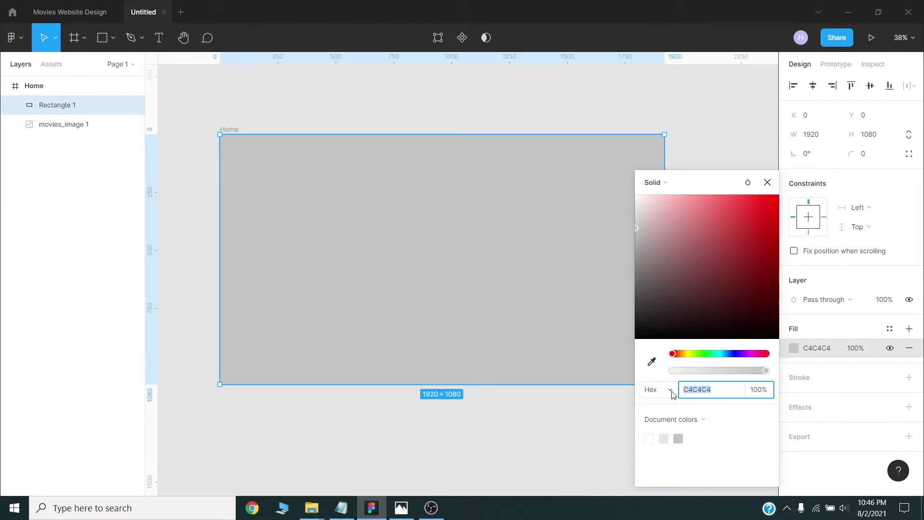
{"action": "type", "text": "#"}
{"action": "type", "text": "000"}
{"action": "key", "text": "Return"}
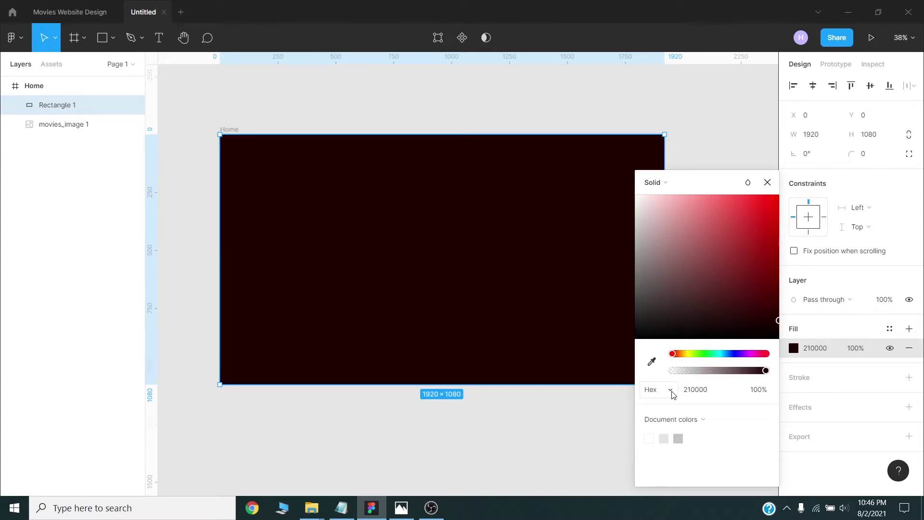
{"action": "left_click", "coordinate": [861, 348]}
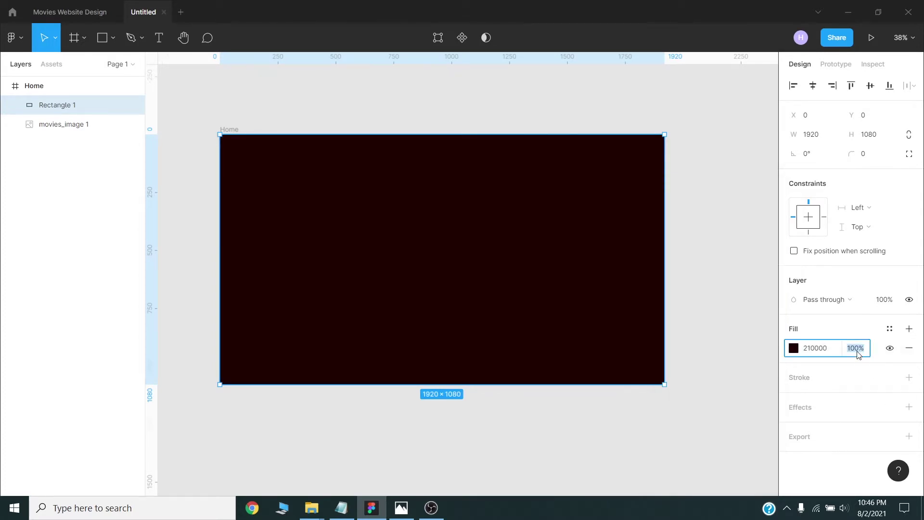
{"action": "type", "text": "25"}
{"action": "key", "text": "Return"}
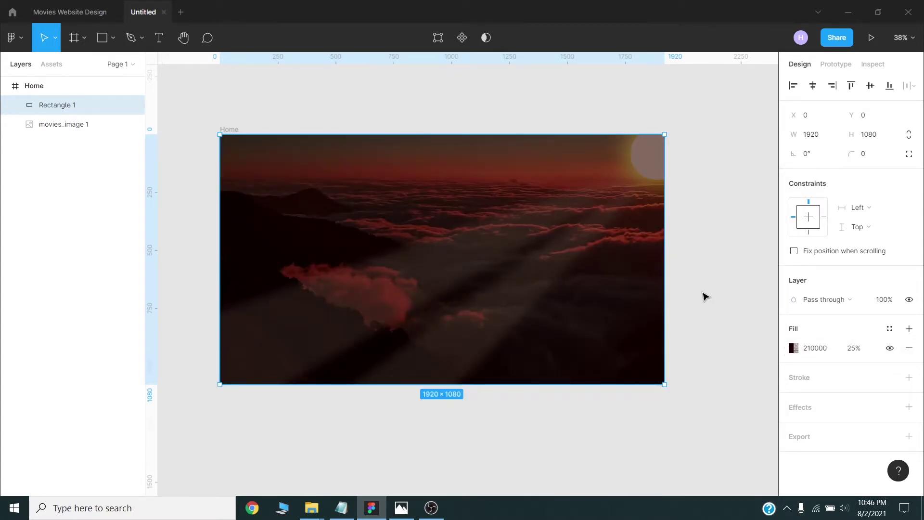
{"action": "left_click", "coordinate": [705, 296]}
Step: Use a 100×100 helper square to set vertical margin guides on both sides, then delete it
{"action": "left_click", "coordinate": [102, 38]}
{"action": "left_click", "coordinate": [240, 141]}
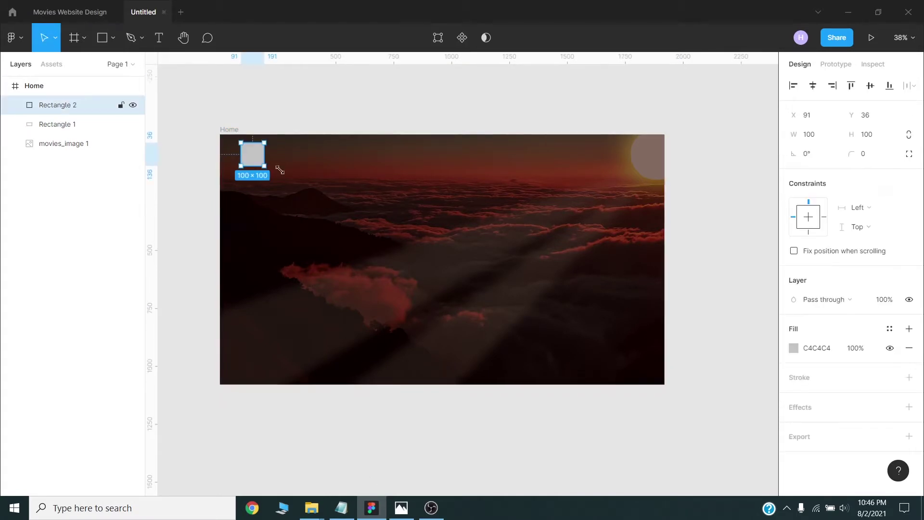
{"action": "left_click_drag", "start_coordinate": [247, 155], "coordinate": [227, 146]}
{"action": "left_click_drag", "start_coordinate": [152, 179], "coordinate": [243, 179]}
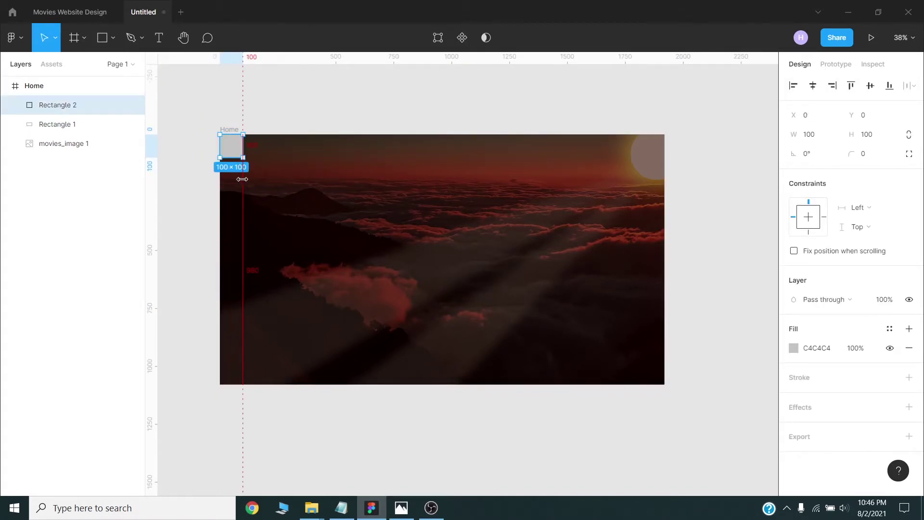
{"action": "left_click", "coordinate": [831, 85]}
{"action": "left_click_drag", "start_coordinate": [153, 207], "coordinate": [641, 202]}
{"action": "key", "text": "Delete"}
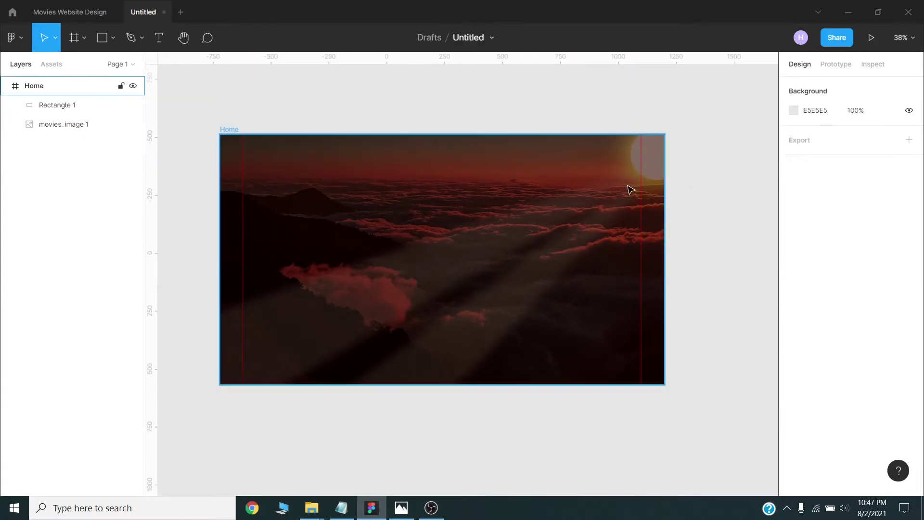
Step: Import the logo from the assets folder to the frame's top-left margin
{"action": "left_click", "coordinate": [279, 468]}
{"action": "double_click", "coordinate": [195, 140]}
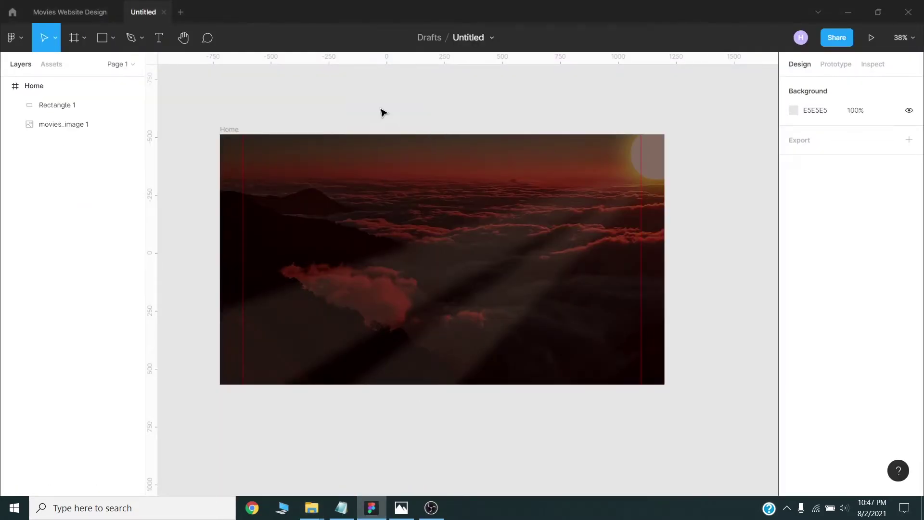
{"action": "mouse_move", "coordinate": [326, 151]}
{"action": "left_mouse_down"}
{"action": "mouse_move", "coordinate": [380, 112]}
{"action": "mouse_move", "coordinate": [251, 161]}
{"action": "left_mouse_up"}
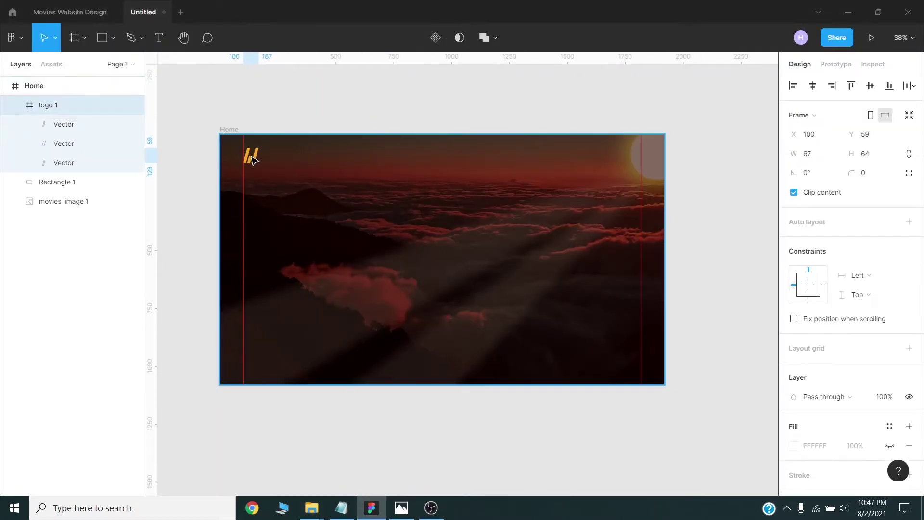
{"action": "left_click", "coordinate": [160, 39]}
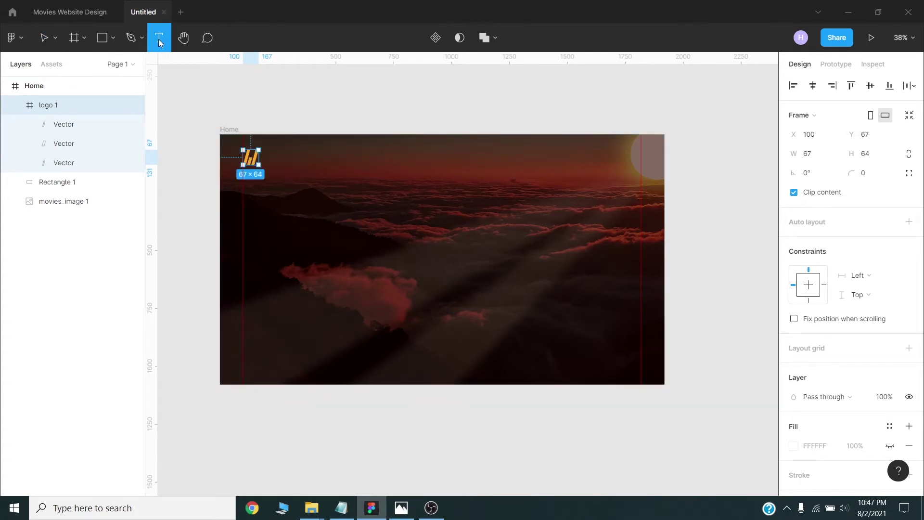
Step: Add a 'Home' nav label in Aileron font near the frame's top
{"action": "left_click", "coordinate": [425, 155]}
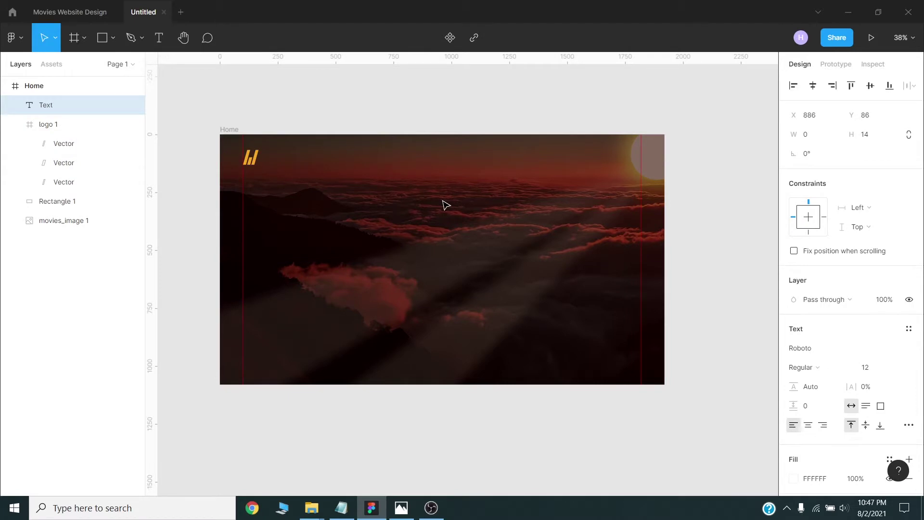
{"action": "left_click", "coordinate": [826, 355]}
{"action": "type", "text": "A"}
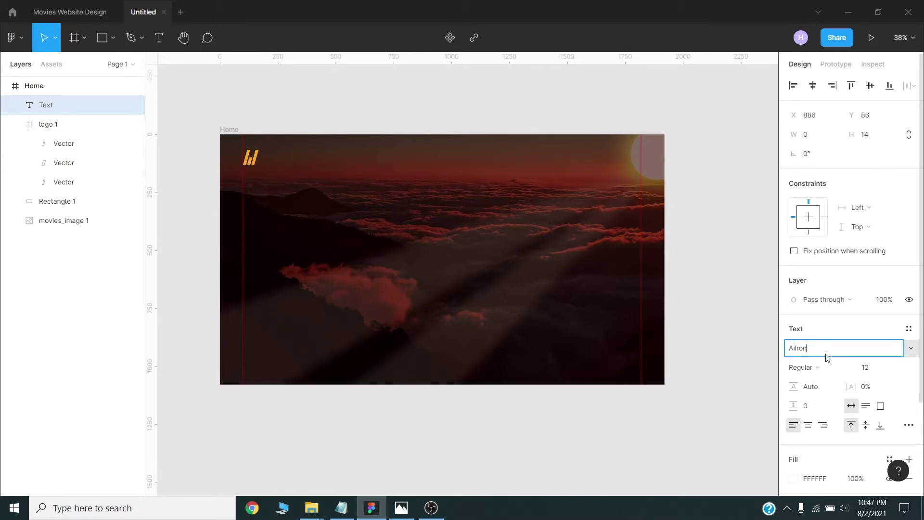
{"action": "type", "text": "i"}
{"action": "key", "text": "Return"}
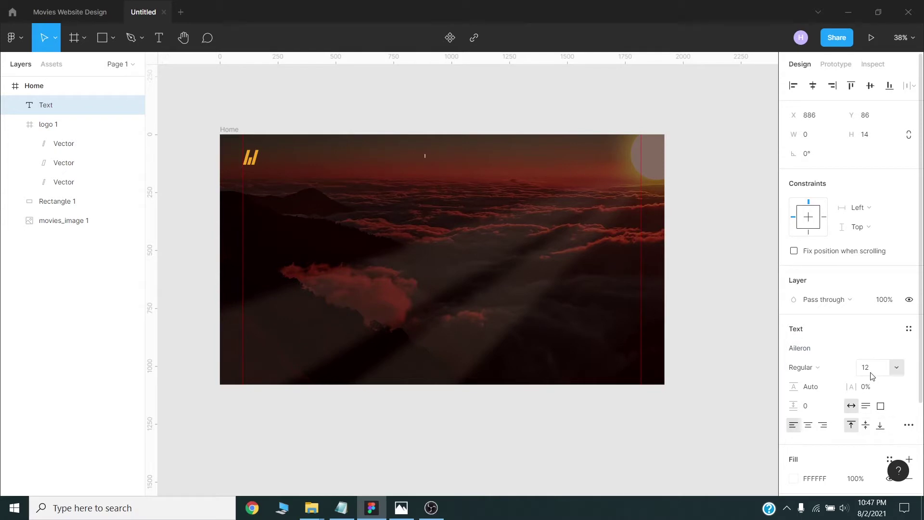
{"action": "left_click", "coordinate": [871, 374]}
{"action": "type", "text": "20"}
{"action": "scroll", "coordinate": [861, 370], "scroll_direction": "down", "scroll_amount": 2}
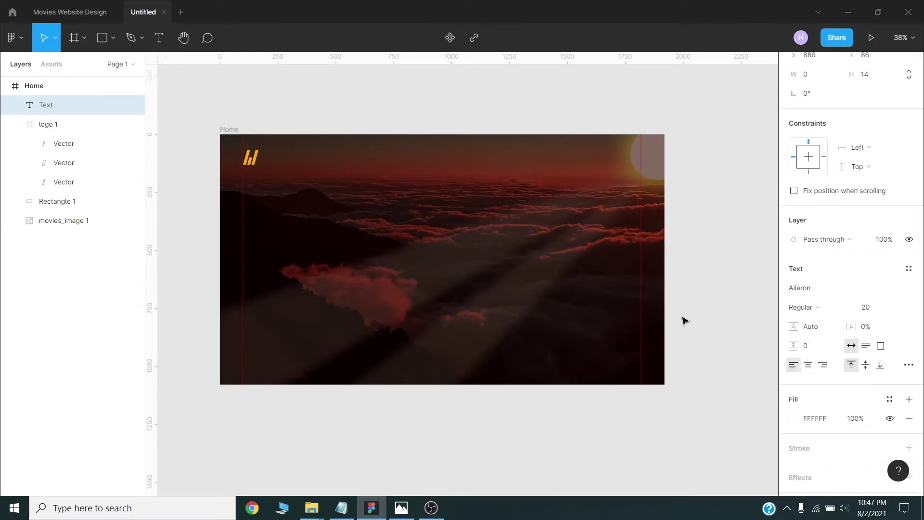
{"action": "type", "text": "Home"}
{"action": "key", "text": "Escape"}
{"action": "scroll", "coordinate": [432, 156], "scroll_direction": "up", "scroll_amount": 3}
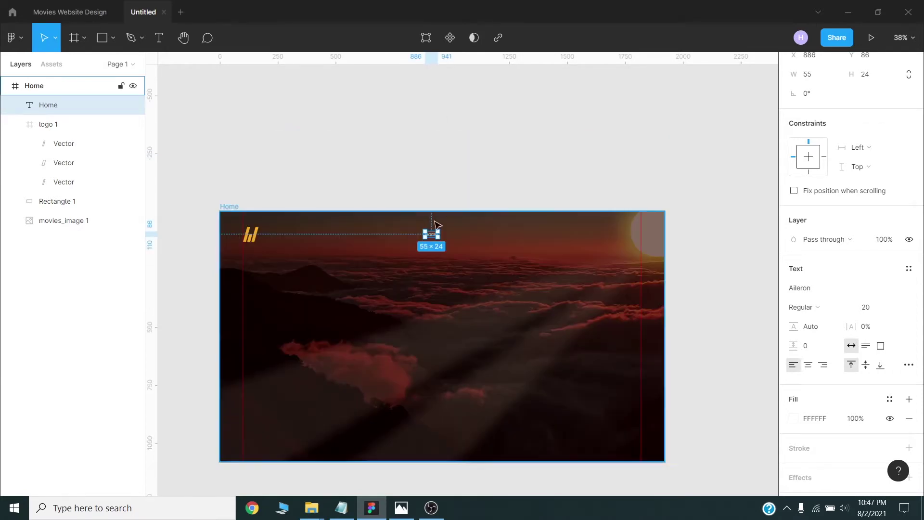
{"action": "scroll", "coordinate": [435, 234], "scroll_direction": "up", "scroll_amount": 2}
{"action": "scroll", "coordinate": [472, 173], "scroll_direction": "down", "scroll_amount": 2}
{"action": "left_click", "coordinate": [451, 136]}
{"action": "scroll", "coordinate": [399, 189], "scroll_direction": "down", "scroll_amount": 1}
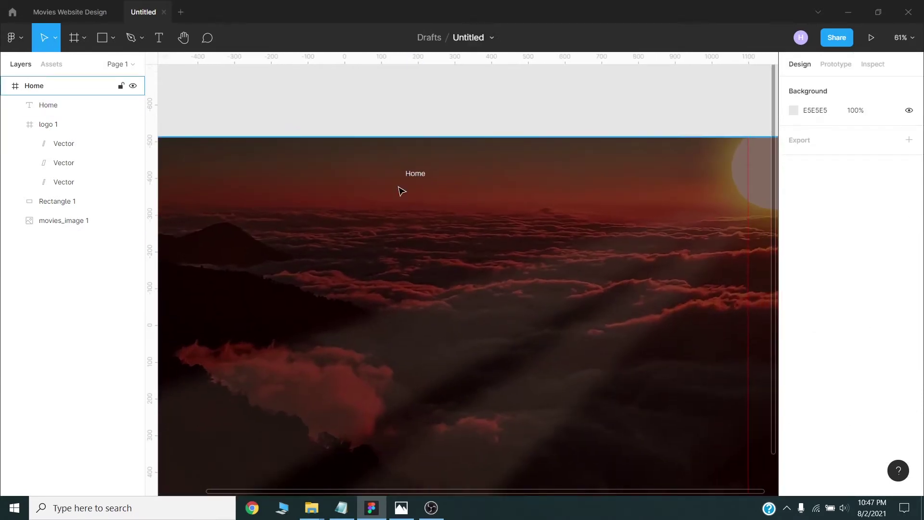
{"action": "left_click", "coordinate": [415, 174]}
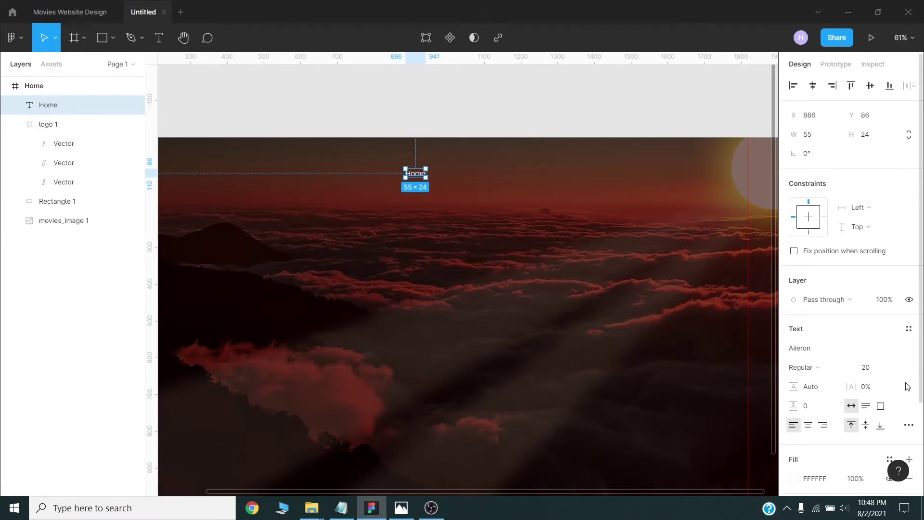
Step: Duplicate the label into 'Top Carts', 'Upcoming' and 'In Cinemas' to its right
{"action": "left_click_drag", "start_coordinate": [415, 175], "coordinate": [440, 176]}
{"action": "key", "text": "Return"}
{"action": "type", "text": "Top C"}
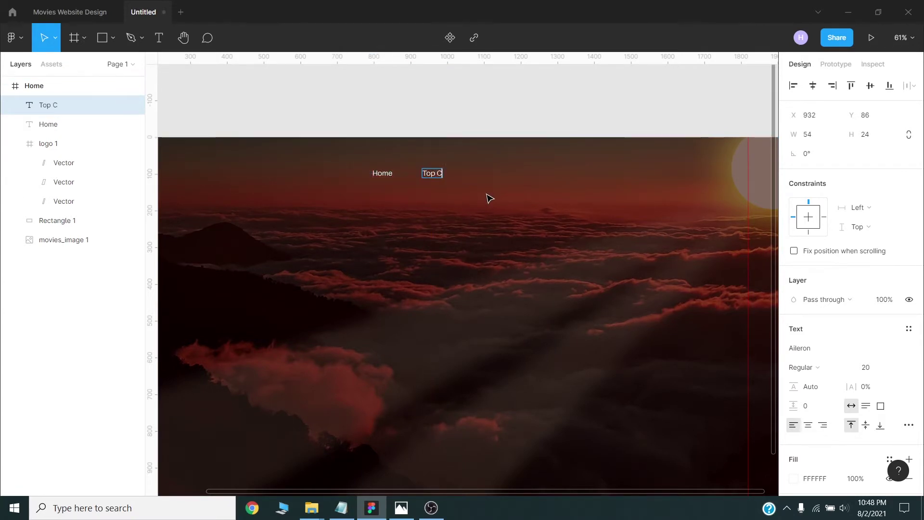
{"action": "type", "text": "arts"}
{"action": "key", "text": "Escape"}
{"action": "left_click_drag", "start_coordinate": [438, 174], "coordinate": [508, 178]}
{"action": "key", "text": "Return"}
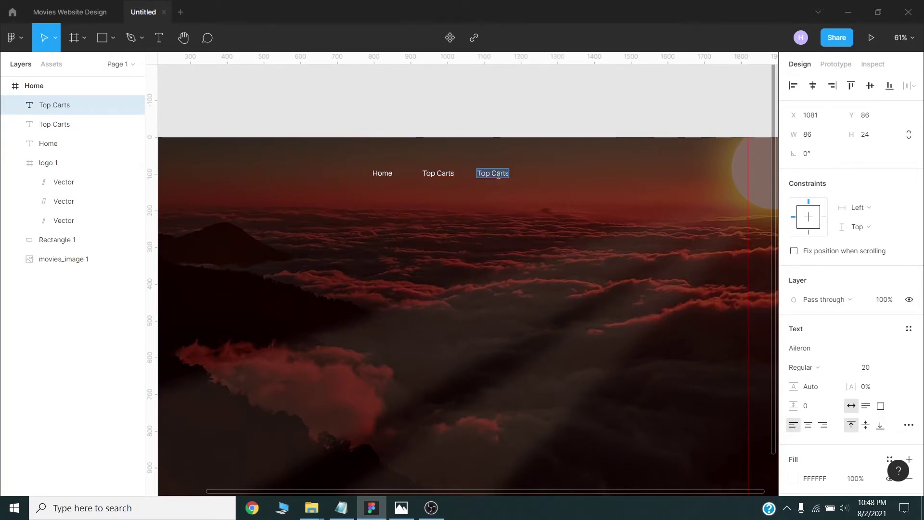
{"action": "type", "text": "Upcoming"}
{"action": "key", "text": "Escape"}
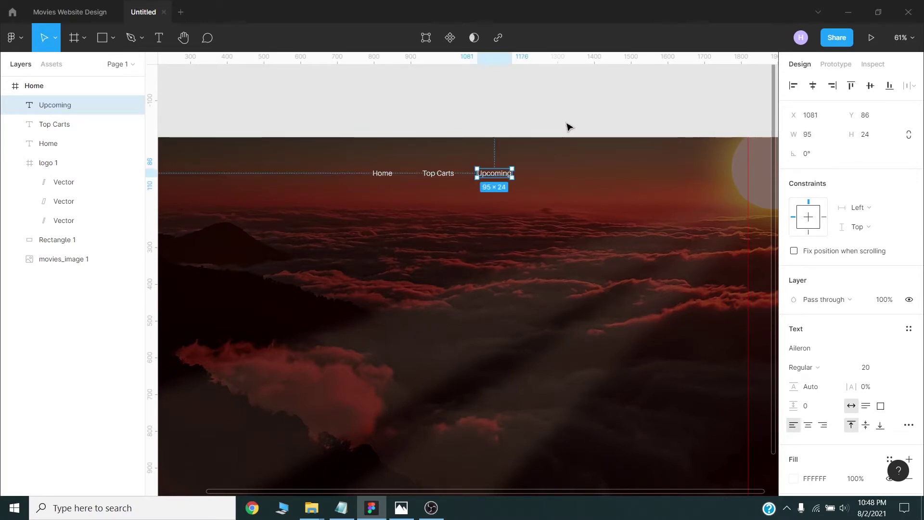
{"action": "left_click_drag", "start_coordinate": [497, 176], "coordinate": [555, 175]}
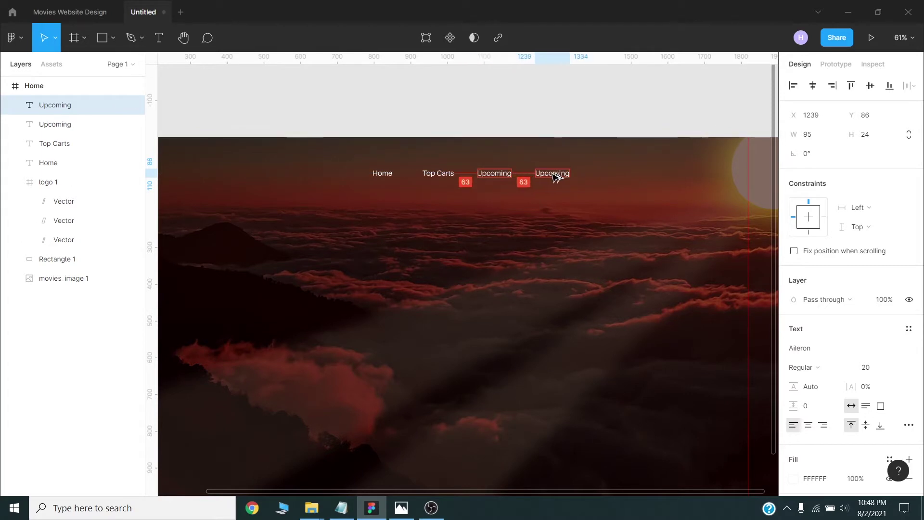
{"action": "key", "text": "Return"}
{"action": "type", "text": "In Ci"}
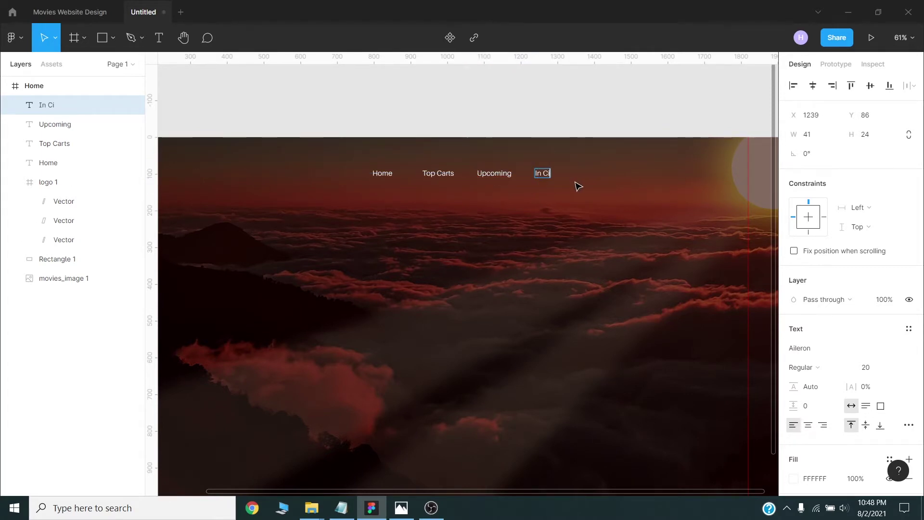
{"action": "type", "text": "nemas"}
{"action": "key", "text": "Escape"}
Step: Distribute the four nav labels evenly and shift them further right
{"action": "left_click", "coordinate": [494, 174], "text": "shift"}
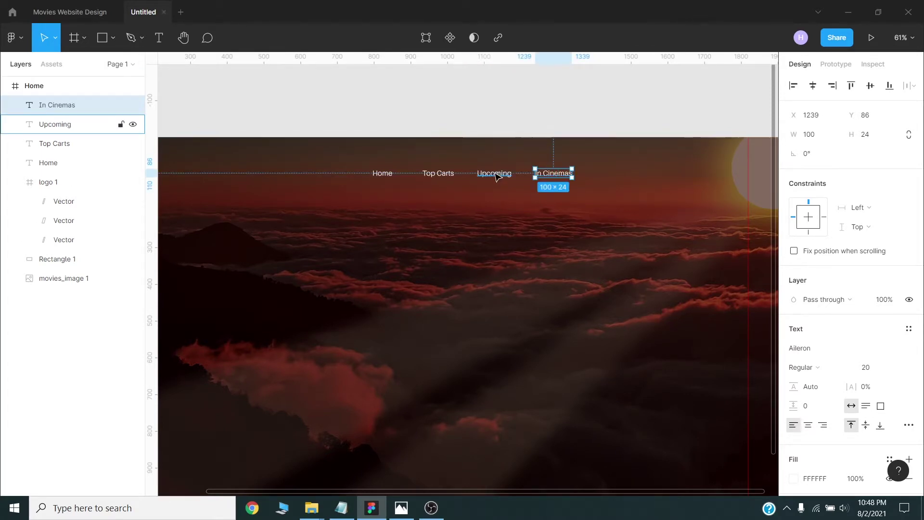
{"action": "left_click", "coordinate": [438, 173], "text": "shift"}
{"action": "left_click", "coordinate": [383, 173], "text": "shift"}
{"action": "left_click", "coordinate": [907, 86]}
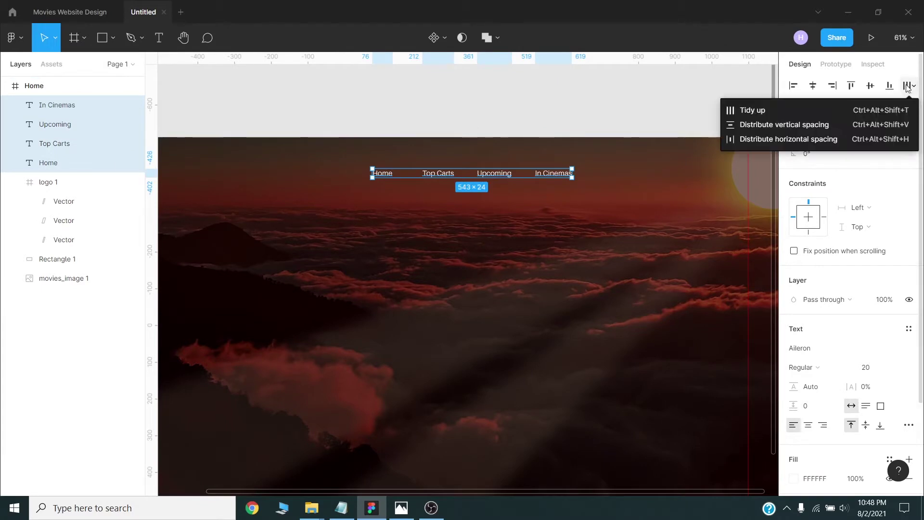
{"action": "left_click", "coordinate": [770, 139]}
{"action": "left_click_drag", "start_coordinate": [562, 174], "coordinate": [620, 177]}
{"action": "left_click", "coordinate": [163, 84]}
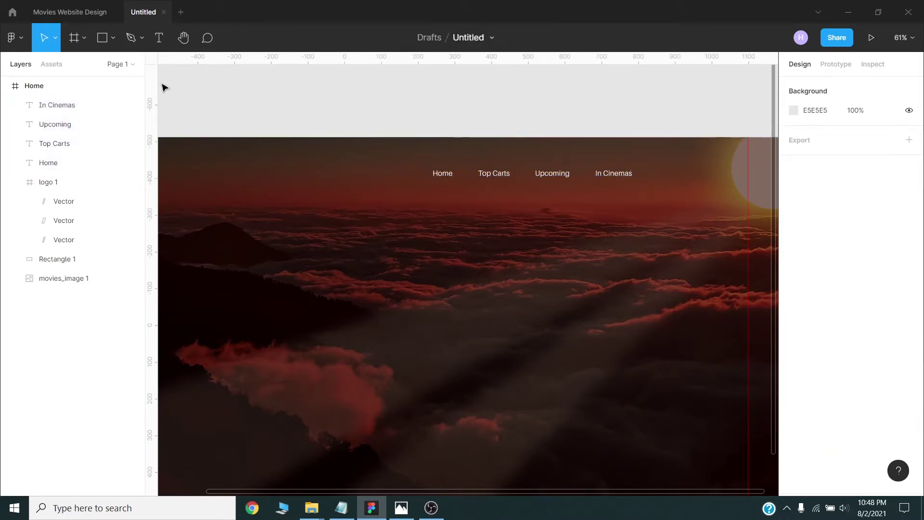
{"action": "left_click", "coordinate": [112, 37]}
Step: Add a 215×40 rectangle with corner radius 4 beside the In Cinemas label
{"action": "left_click", "coordinate": [138, 68]}
{"action": "left_click", "coordinate": [533, 212]}
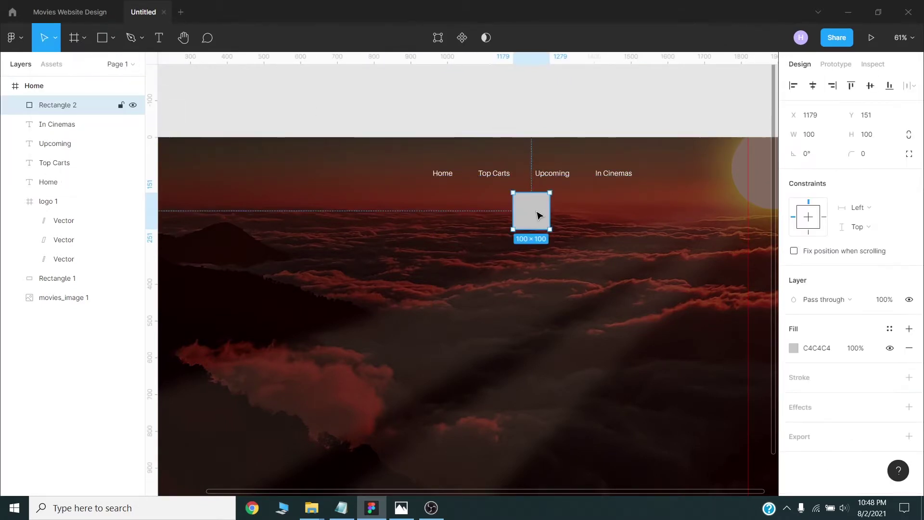
{"action": "left_click_drag", "start_coordinate": [534, 215], "coordinate": [670, 180]}
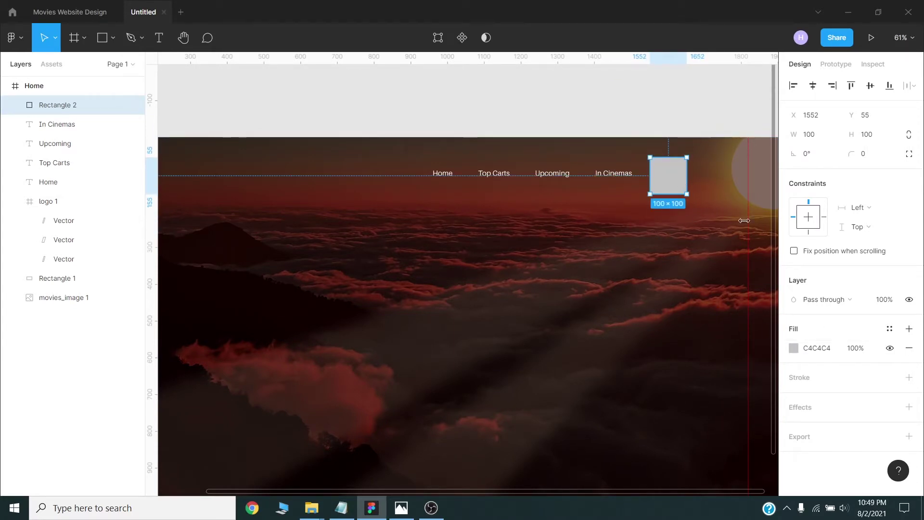
{"action": "left_click", "coordinate": [816, 139]}
{"action": "type", "text": "5"}
{"action": "key", "text": "Tab"}
{"action": "type", "text": "40"}
{"action": "key", "text": "Tab"}
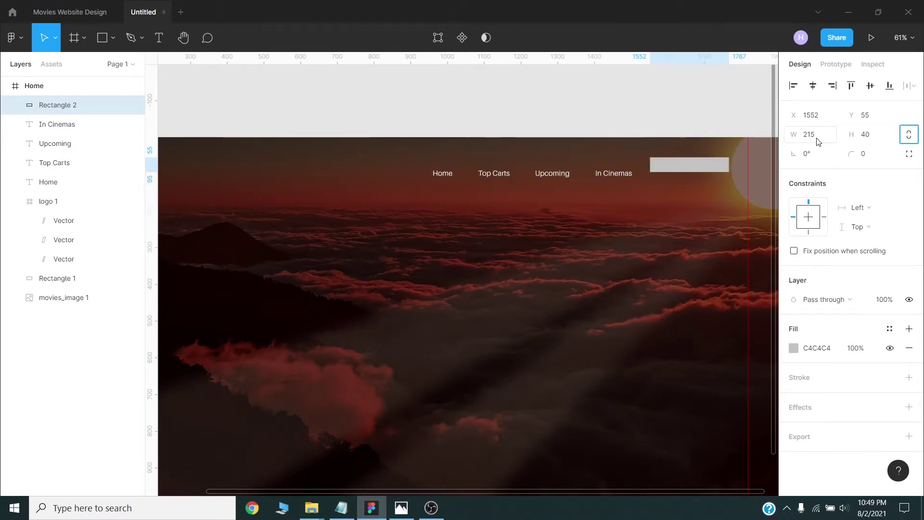
{"action": "left_click", "coordinate": [865, 155]}
{"action": "type", "text": "4"}
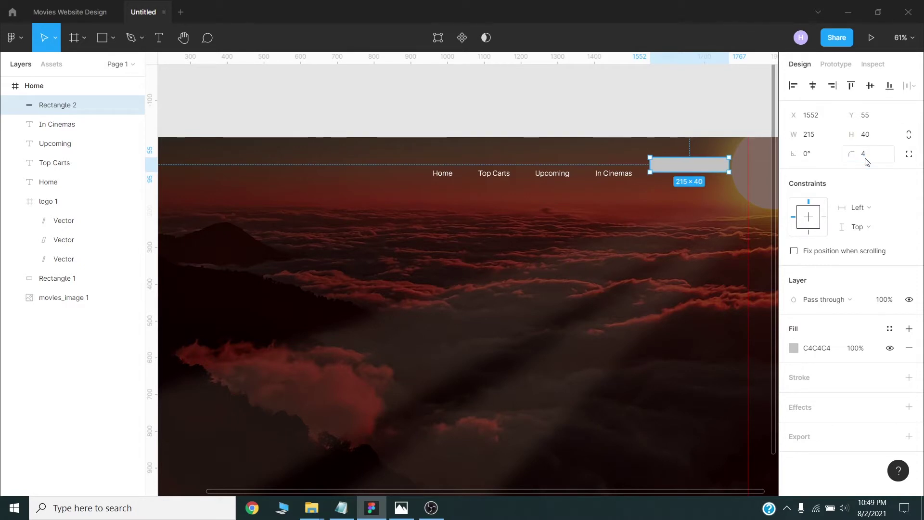
{"action": "key", "text": "Escape"}
{"action": "scroll", "coordinate": [568, 195], "scroll_direction": "down", "scroll_amount": 2}
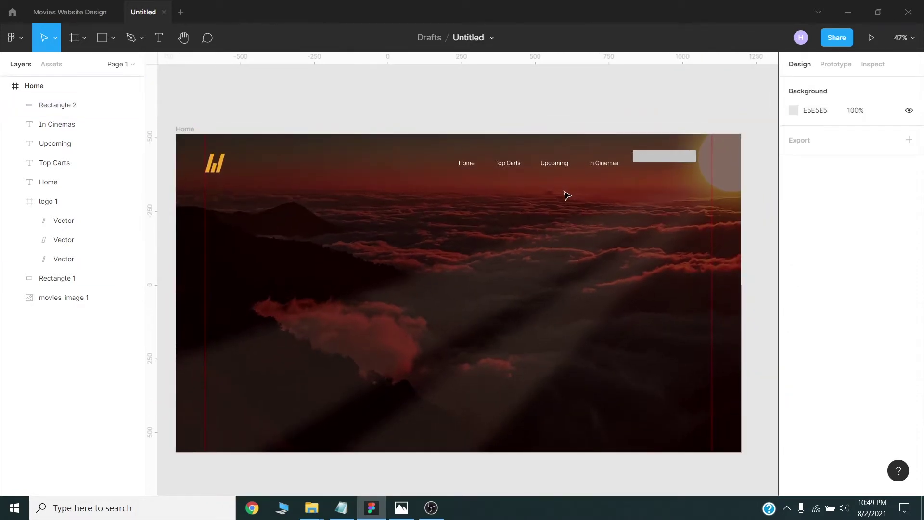
{"action": "left_click_drag", "start_coordinate": [658, 159], "coordinate": [672, 166]}
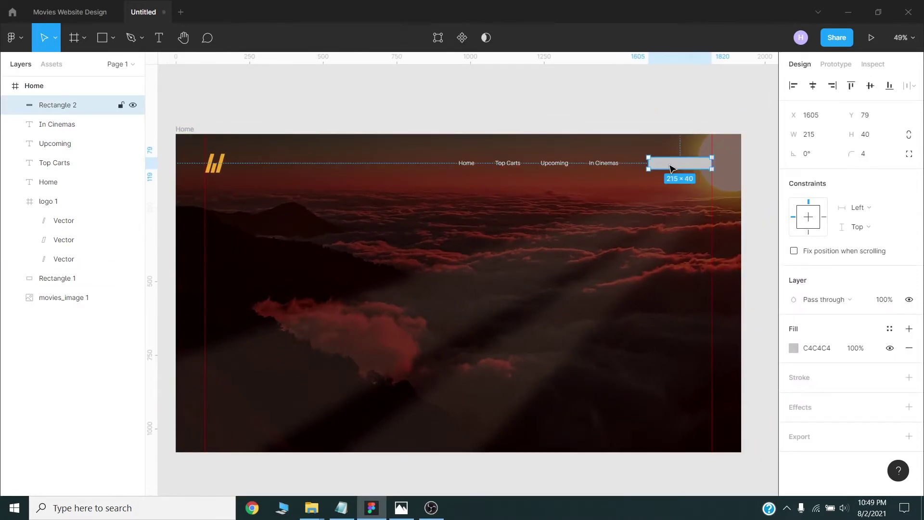
Step: Fill the button rectangle with orange #F4A823
{"action": "left_click", "coordinate": [793, 348]}
{"action": "type", "text": "F4A823"}
{"action": "key", "text": "Return"}
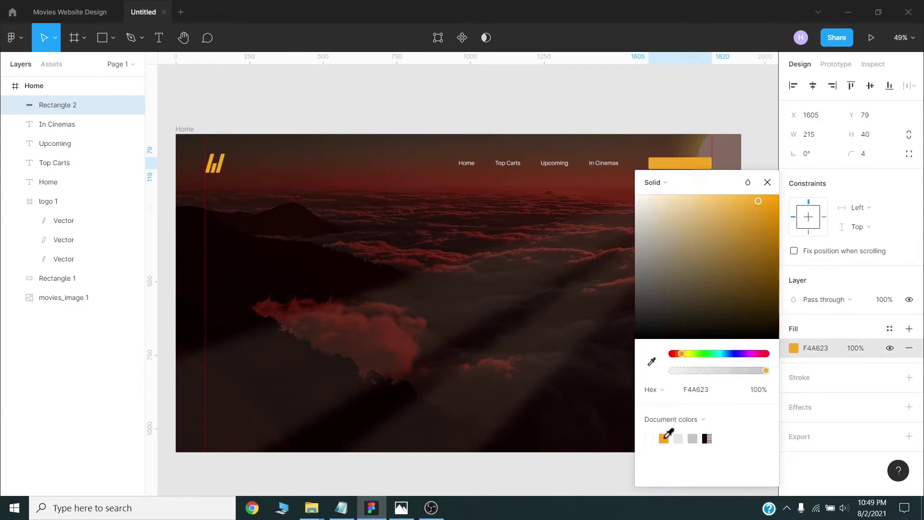
{"action": "key", "text": "Escape"}
Step: Respace the Home, Top Carts, Upcoming and In Cinemas labels evenly with tidy up
{"action": "left_click", "coordinate": [603, 163]}
{"action": "left_click", "coordinate": [554, 162], "text": "shift"}
{"action": "left_click", "coordinate": [508, 163], "text": "shift"}
{"action": "left_click", "coordinate": [467, 163], "text": "shift"}
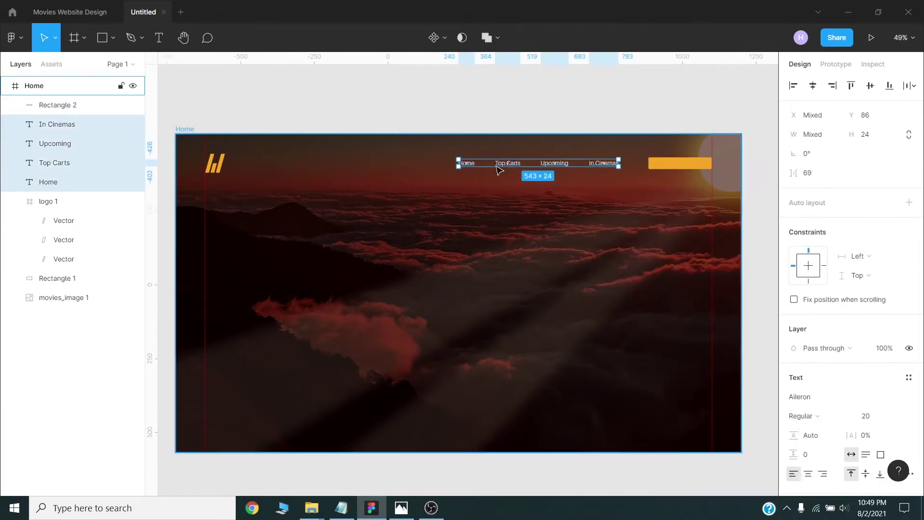
{"action": "key", "text": "ctrl+alt+t"}
{"action": "left_click", "coordinate": [481, 162]}
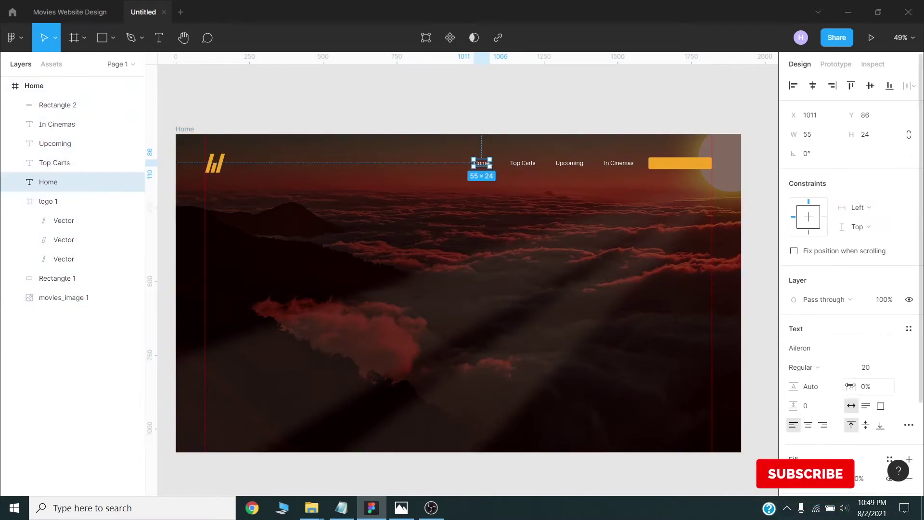
Step: Color the Home nav label orange #F4A823
{"action": "scroll", "coordinate": [818, 337], "scroll_direction": "down", "scroll_amount": 3}
{"action": "left_click", "coordinate": [793, 361]}
{"action": "type", "text": "F4A823"}
{"action": "key", "text": "Return"}
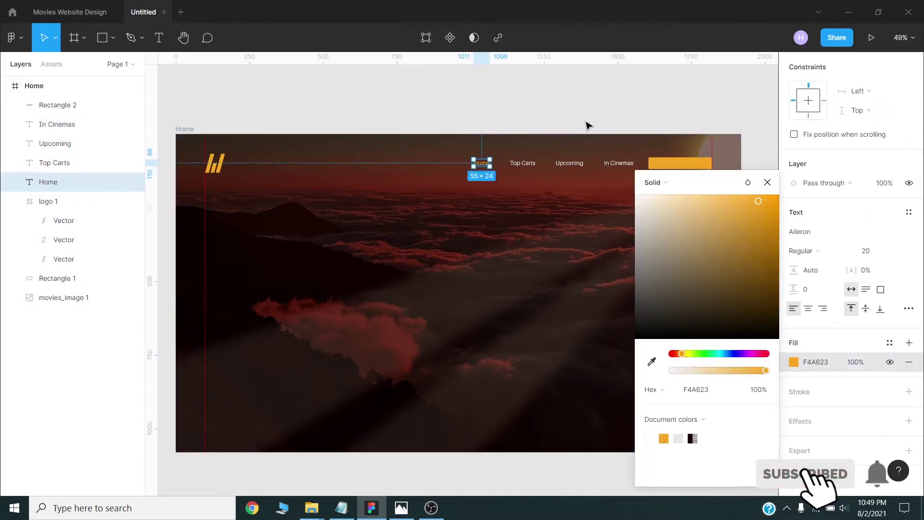
{"action": "left_click", "coordinate": [610, 123]}
Step: Copy the In Cinemas label onto the orange button, in front, with dark red fill at 100%
{"action": "left_click_drag", "start_coordinate": [618, 163], "coordinate": [693, 168]}
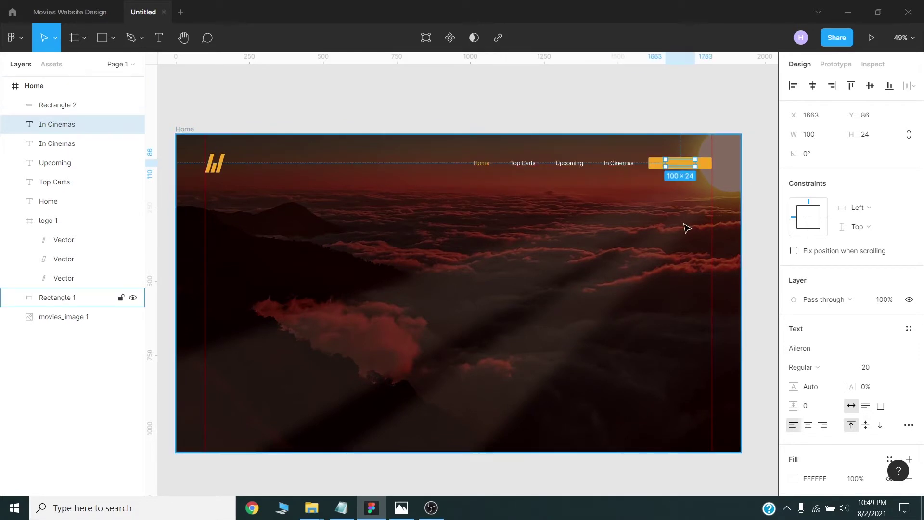
{"action": "key", "text": "ctrl+]"}
{"action": "scroll", "coordinate": [788, 371], "scroll_direction": "down", "scroll_amount": 2}
{"action": "scroll", "coordinate": [788, 371], "scroll_direction": "down", "scroll_amount": 1}
{"action": "left_click", "coordinate": [793, 362]}
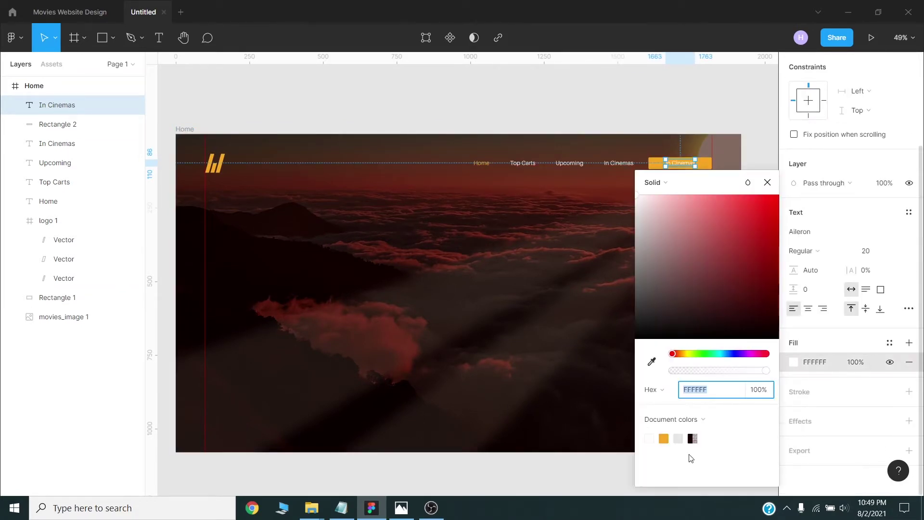
{"action": "left_click", "coordinate": [692, 438]}
{"action": "left_click", "coordinate": [745, 395]}
{"action": "type", "text": "10000"}
{"action": "key", "text": "Return"}
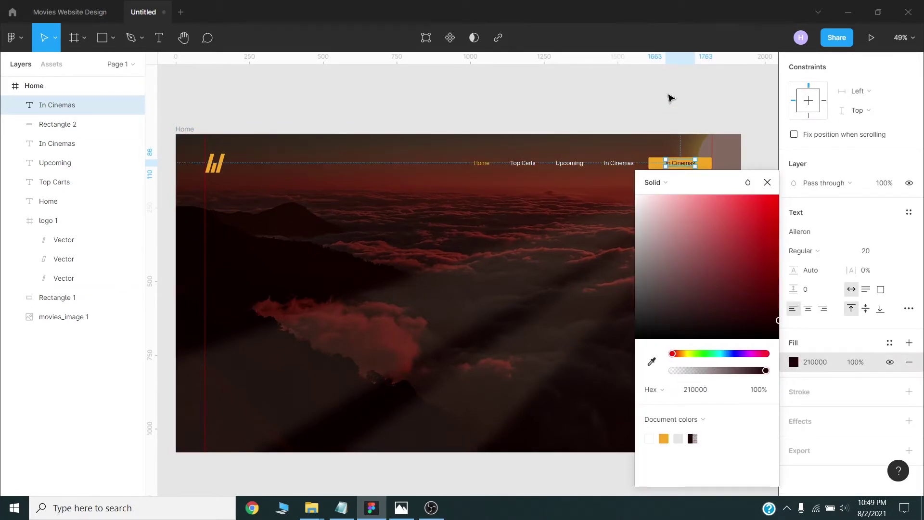
{"action": "left_click", "coordinate": [667, 95]}
Step: Change the button text to 'Purchase Tickets' and center it horizontally on the button
{"action": "double_click", "coordinate": [684, 161]}
{"action": "type", "text": "Pur"}
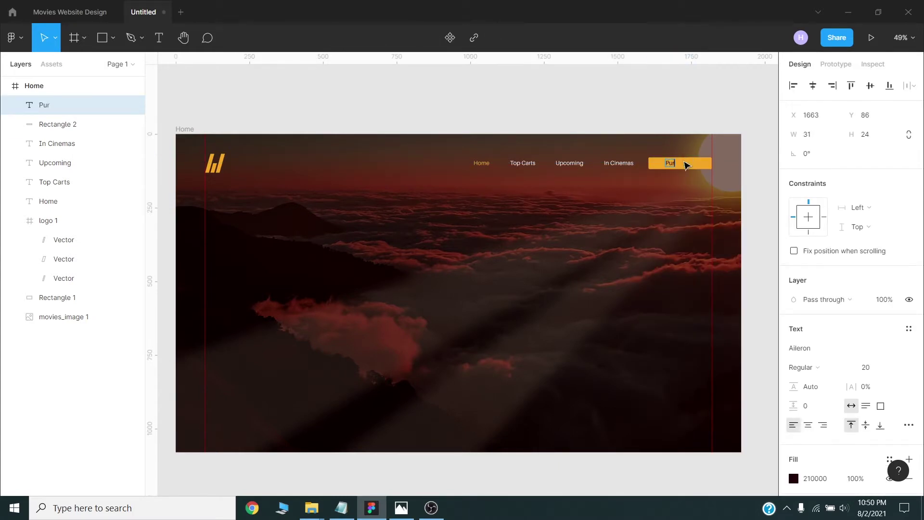
{"action": "type", "text": "chase Tickets"}
{"action": "key", "text": "Escape"}
{"action": "left_click", "coordinate": [655, 168], "text": "shift"}
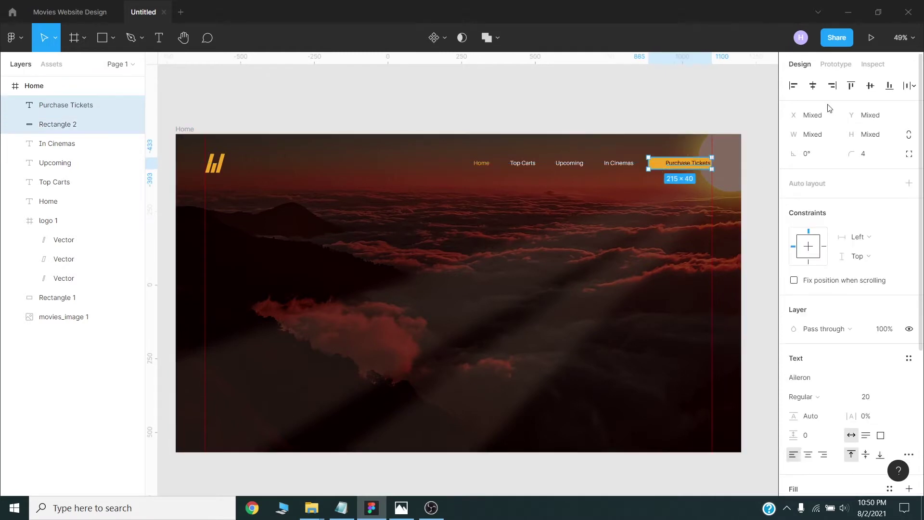
{"action": "left_click", "coordinate": [813, 85]}
{"action": "left_click", "coordinate": [621, 105]}
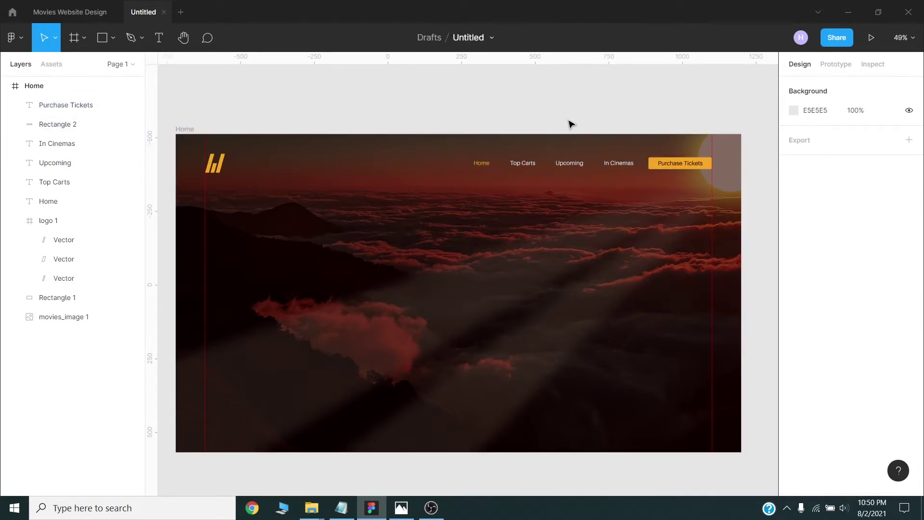
Step: Paste the 'Watch anywhere. Cancel anytime.' tagline on the hero's left at size 38
{"action": "left_click", "coordinate": [158, 37]}
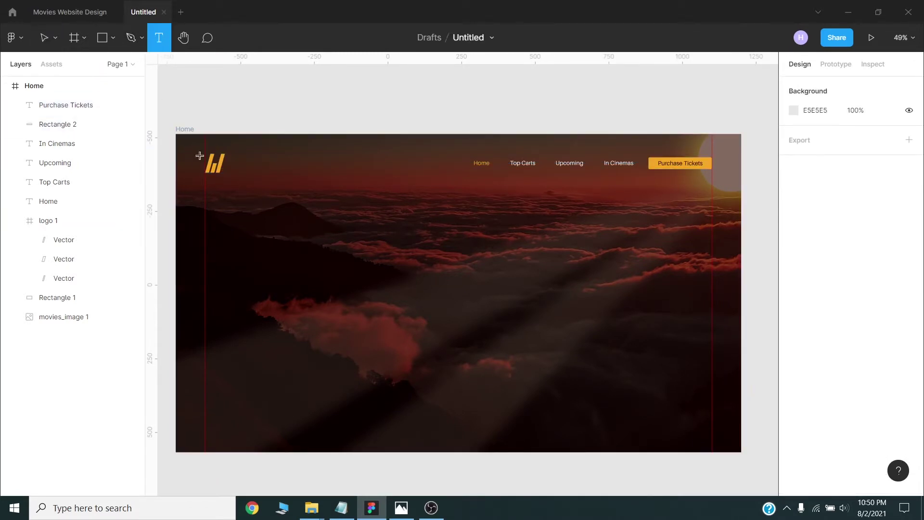
{"action": "left_click", "coordinate": [209, 234]}
{"action": "key", "text": "ctrl+v"}
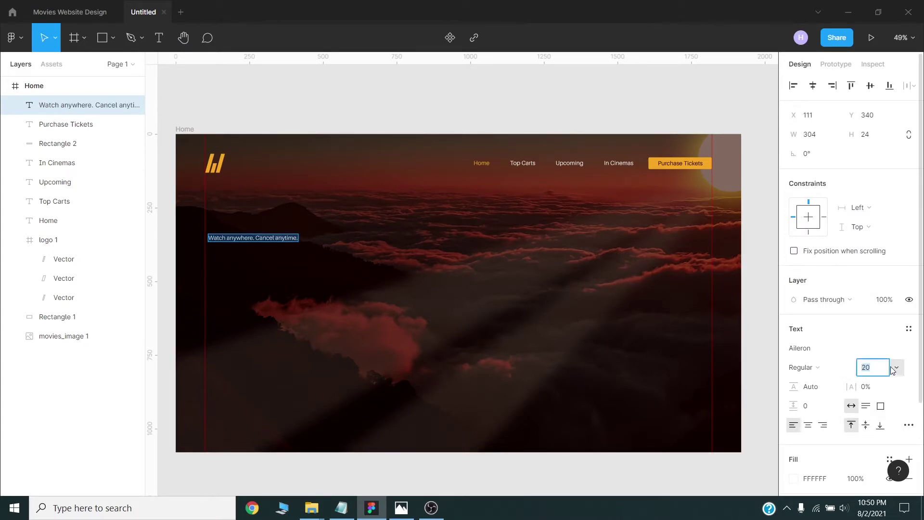
{"action": "key", "text": "Return"}
{"action": "mouse_move", "coordinate": [283, 243]}
{"action": "left_mouse_down"}
{"action": "mouse_move", "coordinate": [283, 235]}
{"action": "mouse_move", "coordinate": [338, 251]}
{"action": "left_mouse_up"}
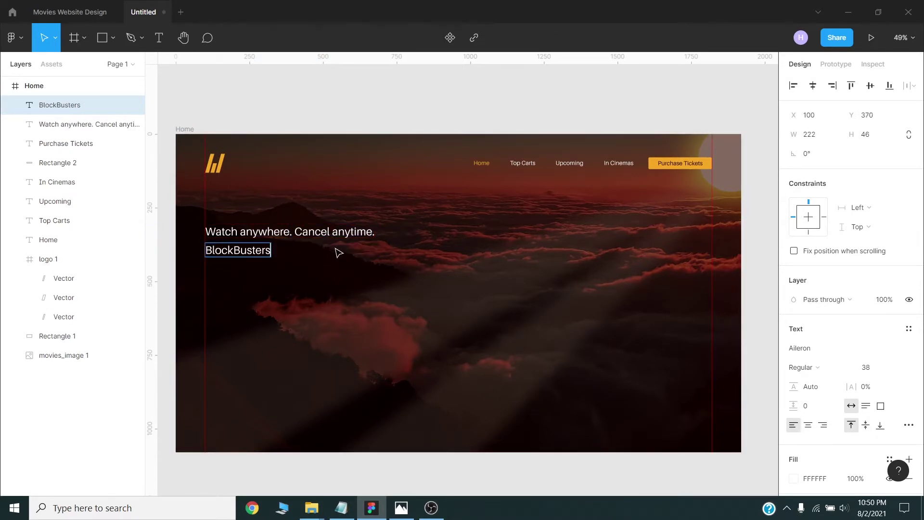
Step: Set the BLOCKBUSTERS headline to uppercase case and Black weight
{"action": "scroll", "coordinate": [866, 453], "scroll_direction": "down", "scroll_amount": 3}
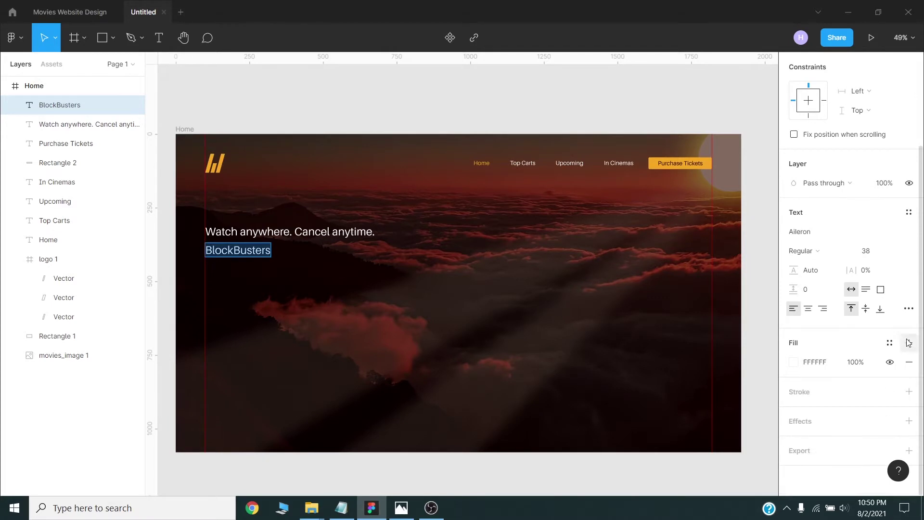
{"action": "left_click", "coordinate": [908, 308]}
{"action": "left_click", "coordinate": [721, 396]}
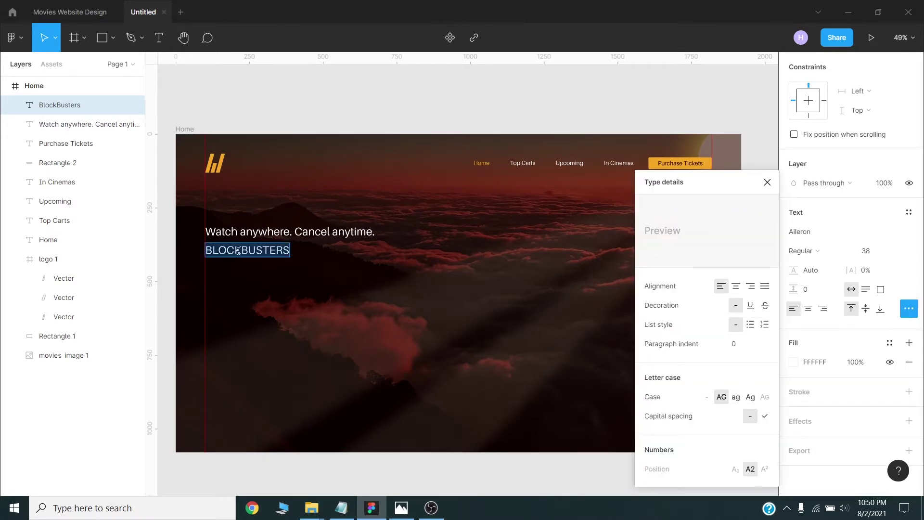
{"action": "left_click", "coordinate": [802, 251]}
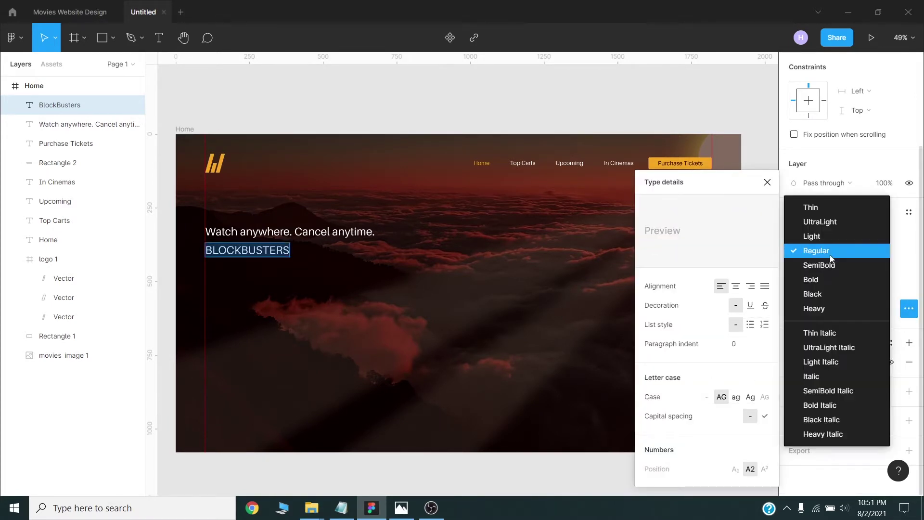
{"action": "left_click", "coordinate": [818, 294]}
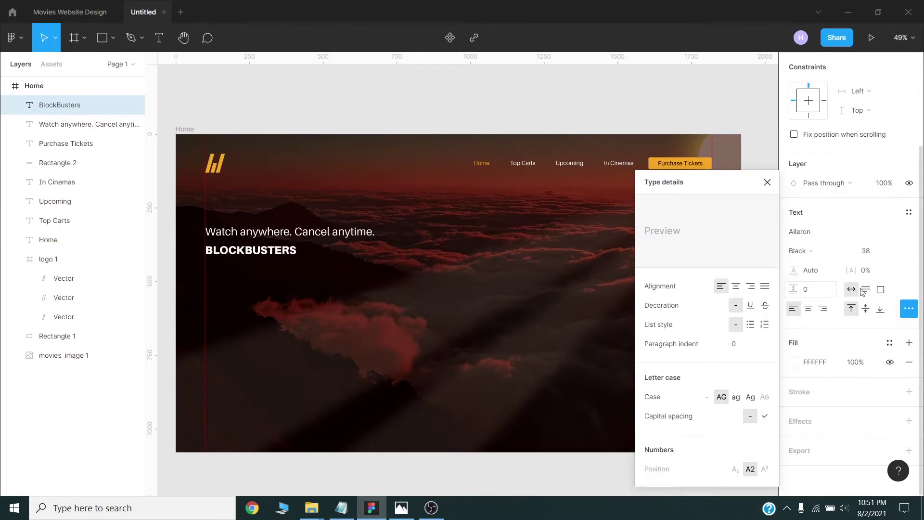
{"action": "left_click", "coordinate": [767, 181]}
Step: Fill the headline orange F4A623, size it to 88, and nudge it up
{"action": "left_click", "coordinate": [793, 362]}
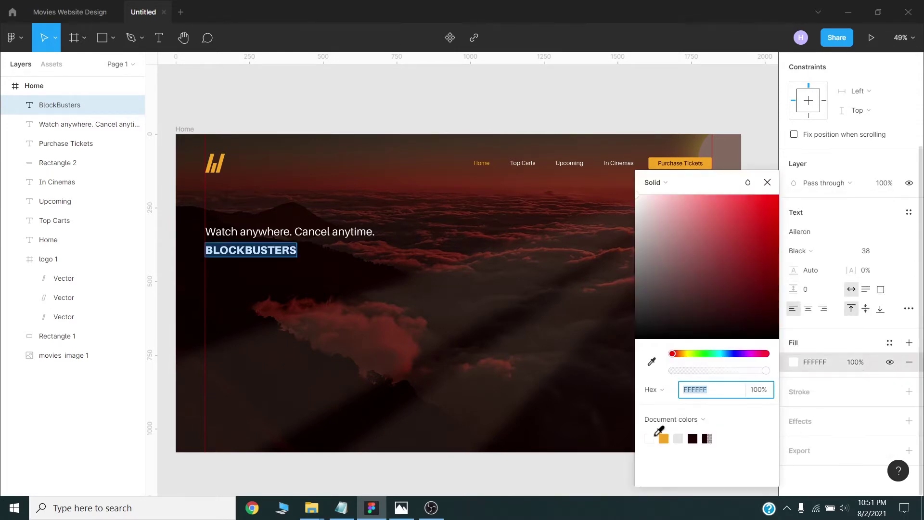
{"action": "left_click", "coordinate": [663, 438]}
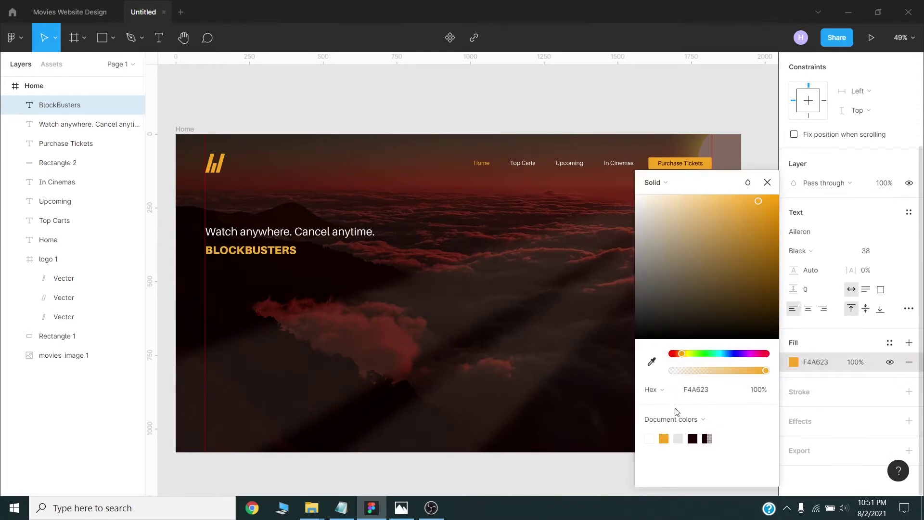
{"action": "left_click", "coordinate": [866, 251]}
{"action": "type", "text": "88"}
{"action": "key", "text": "Return"}
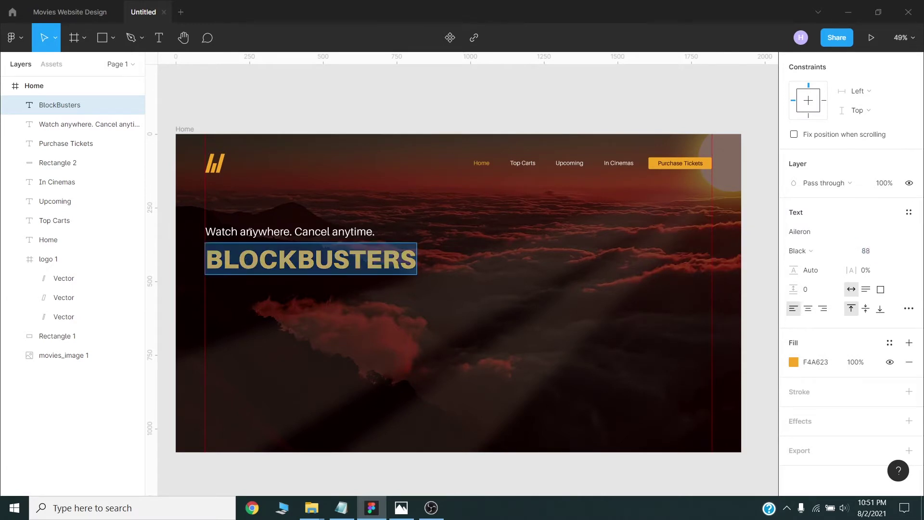
{"action": "left_click_drag", "start_coordinate": [249, 264], "coordinate": [255, 279]}
Step: Duplicate the tagline below the headline as 'Unlimited movies, Ready to watch.'
{"action": "left_click", "coordinate": [255, 238]}
{"action": "key", "text": "Return"}
{"action": "type", "text": "Unlimited movies, Ready to watch."}
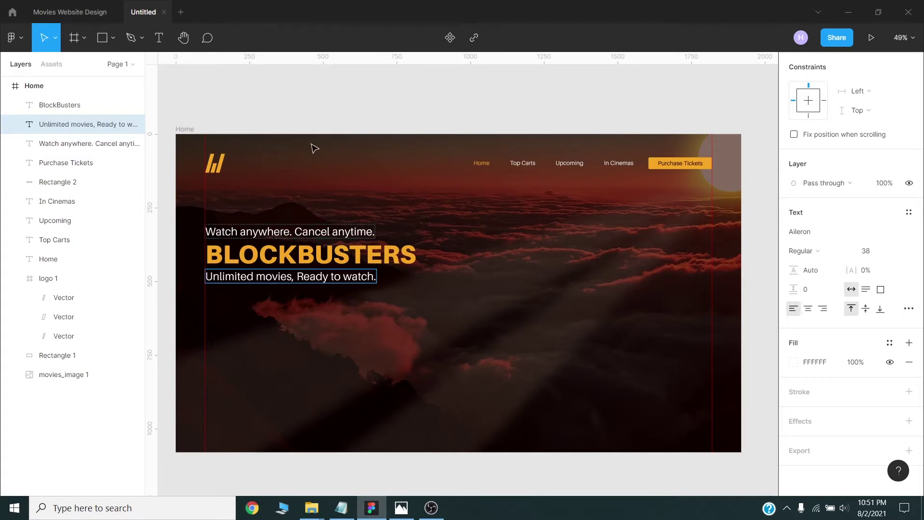
{"action": "key", "text": "Escape"}
{"action": "left_click", "coordinate": [664, 163]}
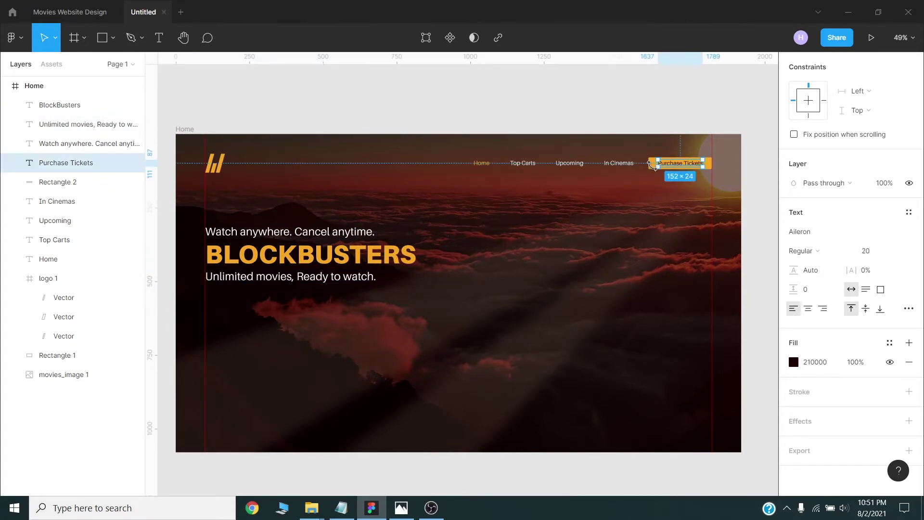
Step: Copy the orange Purchase Tickets button below the subtitle
{"action": "scroll", "coordinate": [712, 166], "scroll_direction": "up", "scroll_amount": 1}
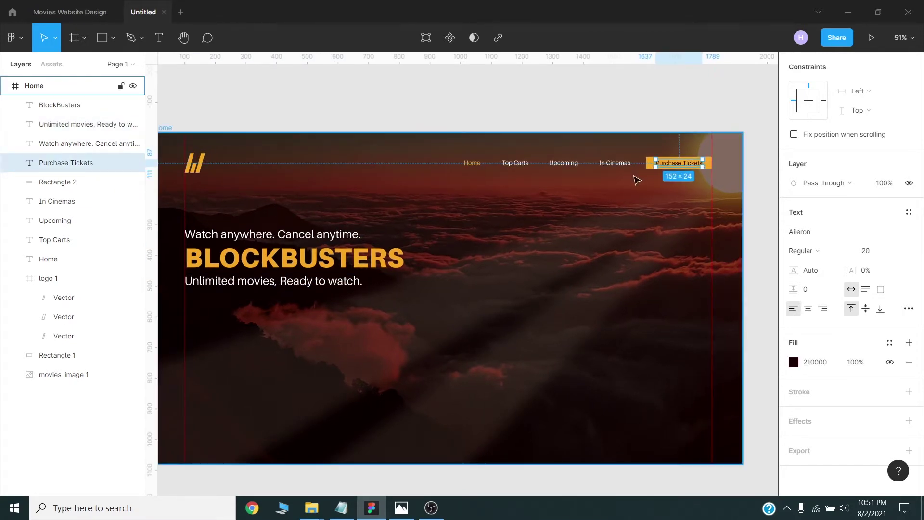
{"action": "left_click", "coordinate": [53, 182], "text": "shift"}
{"action": "left_click_drag", "start_coordinate": [693, 165], "coordinate": [233, 306]}
{"action": "key", "text": "Escape"}
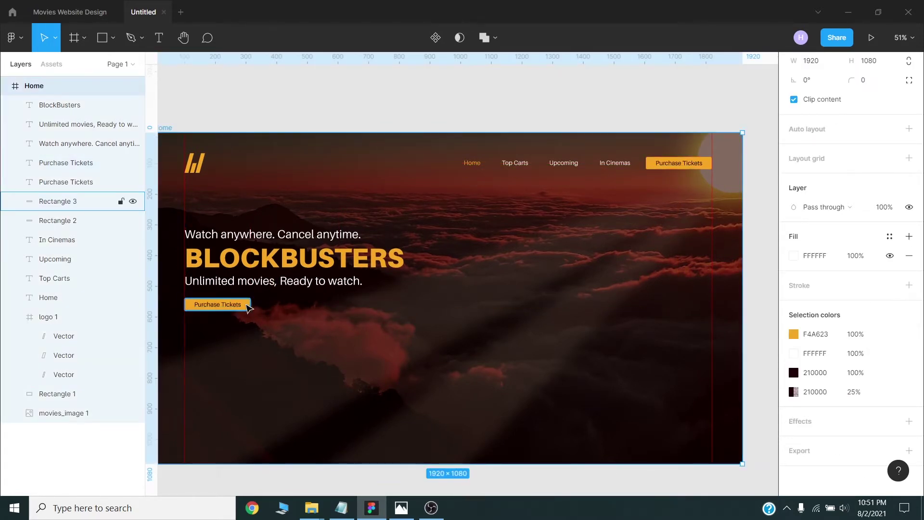
Step: Resize the copied rectangle to 226×62, remove its fill, and give it an orange outline
{"action": "left_click", "coordinate": [248, 308]}
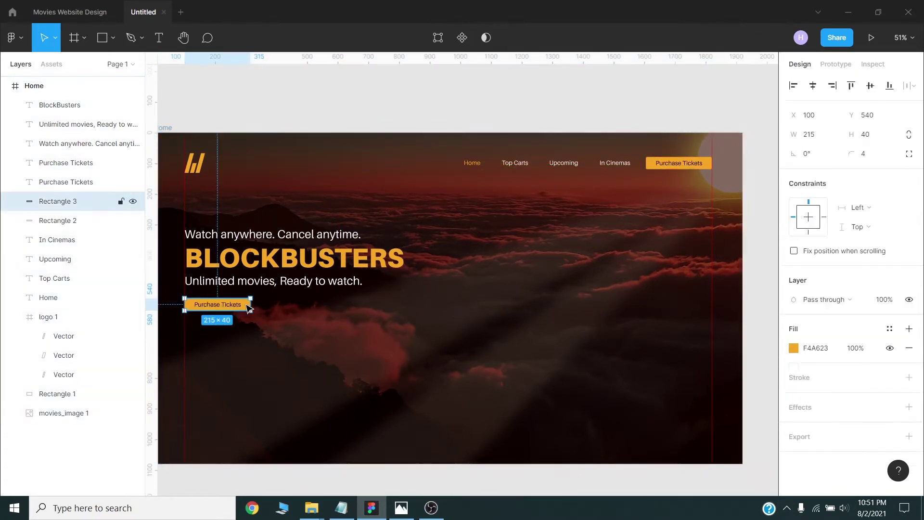
{"action": "left_click", "coordinate": [820, 137]}
{"action": "type", "text": "226"}
{"action": "key", "text": "Tab"}
{"action": "type", "text": "62"}
{"action": "key", "text": "Return"}
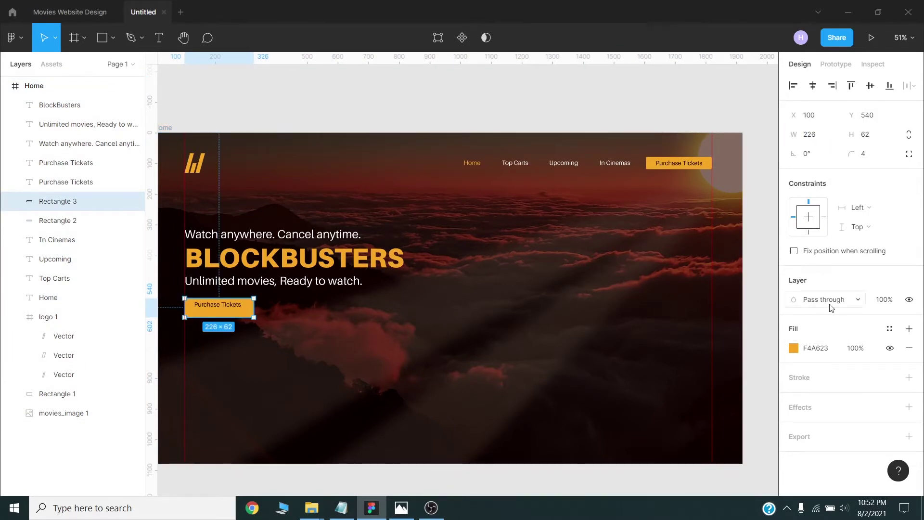
{"action": "left_click", "coordinate": [908, 348]}
{"action": "left_click", "coordinate": [910, 358]}
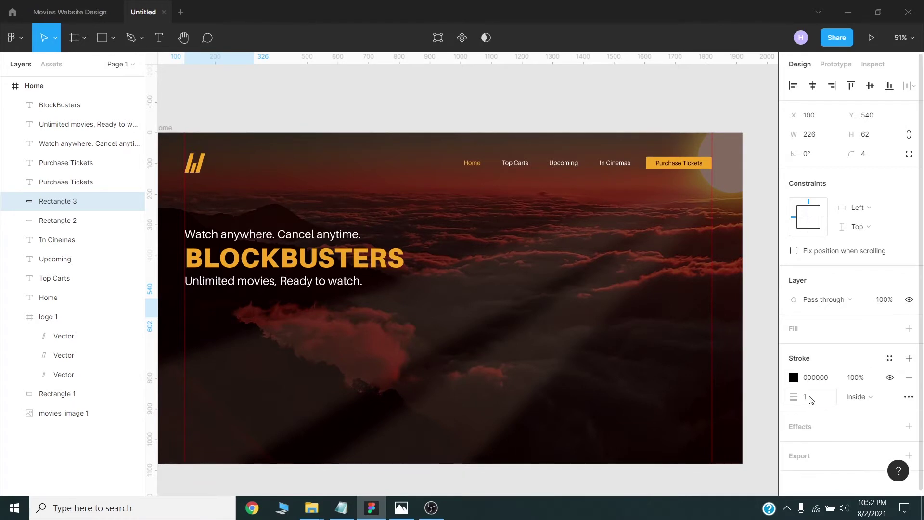
{"action": "type", "text": "2"}
{"action": "left_click", "coordinate": [793, 377]}
{"action": "left_click", "coordinate": [664, 438]}
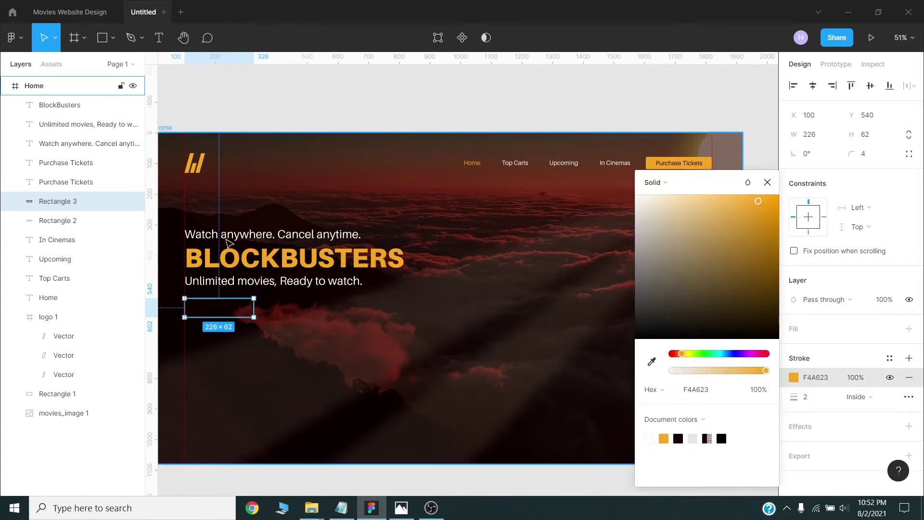
Step: Make the button label orange 'Get Started' at size 26, centred in the outline
{"action": "left_click", "coordinate": [226, 308]}
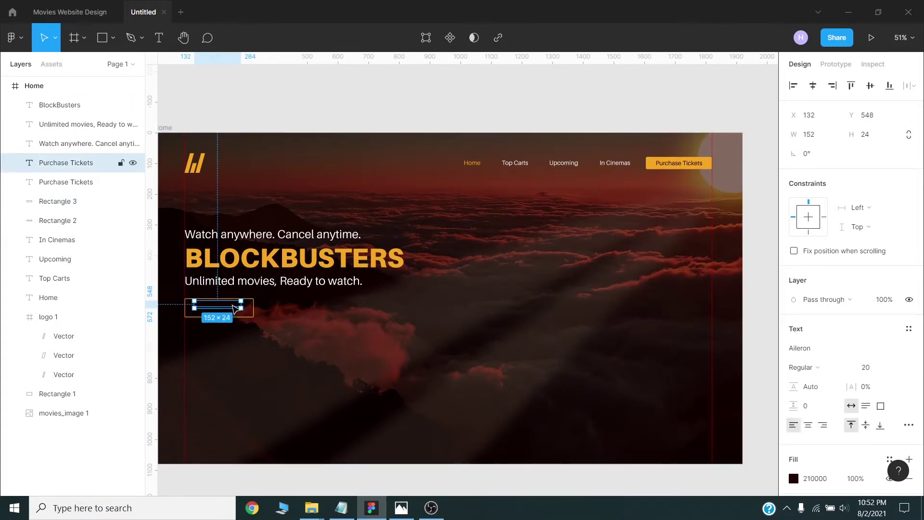
{"action": "left_click_drag", "start_coordinate": [236, 308], "coordinate": [235, 311]}
{"action": "scroll", "coordinate": [847, 337], "scroll_direction": "down", "scroll_amount": 2}
{"action": "left_click", "coordinate": [793, 418]}
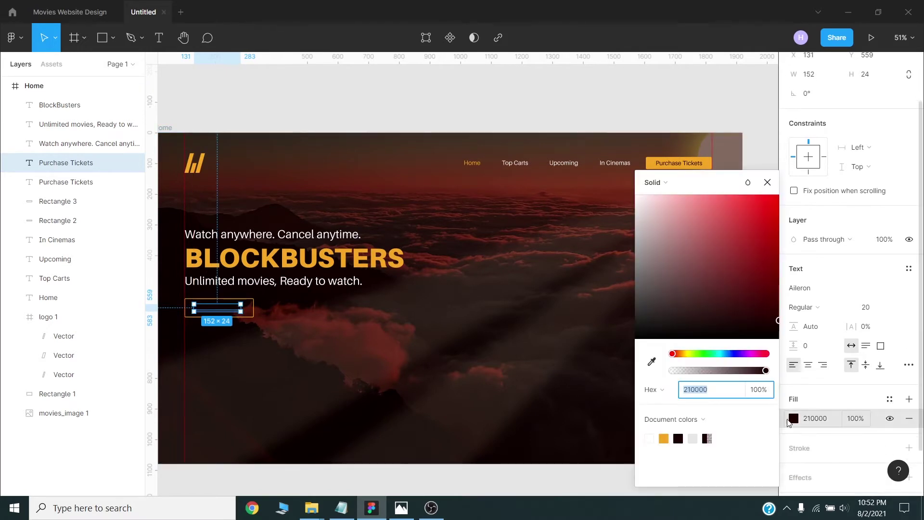
{"action": "left_click", "coordinate": [664, 437]}
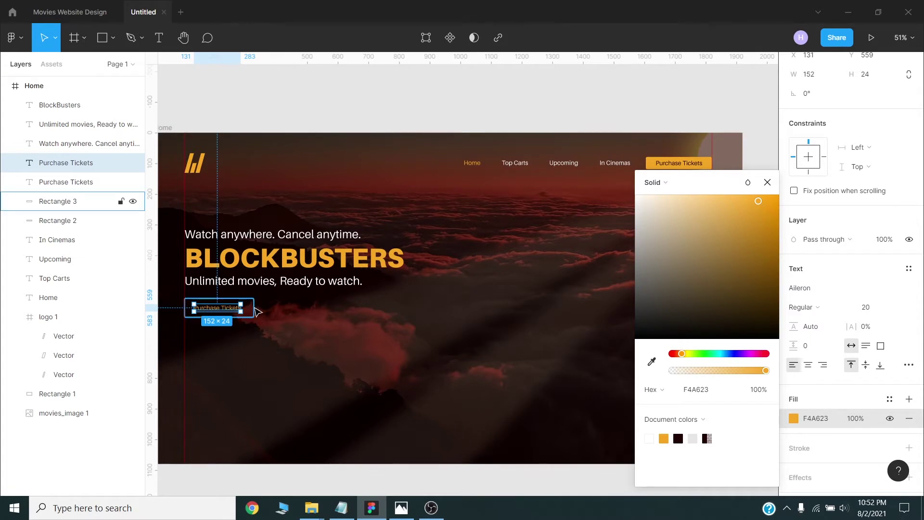
{"action": "double_click", "coordinate": [223, 314]}
{"action": "type", "text": "Get Started"}
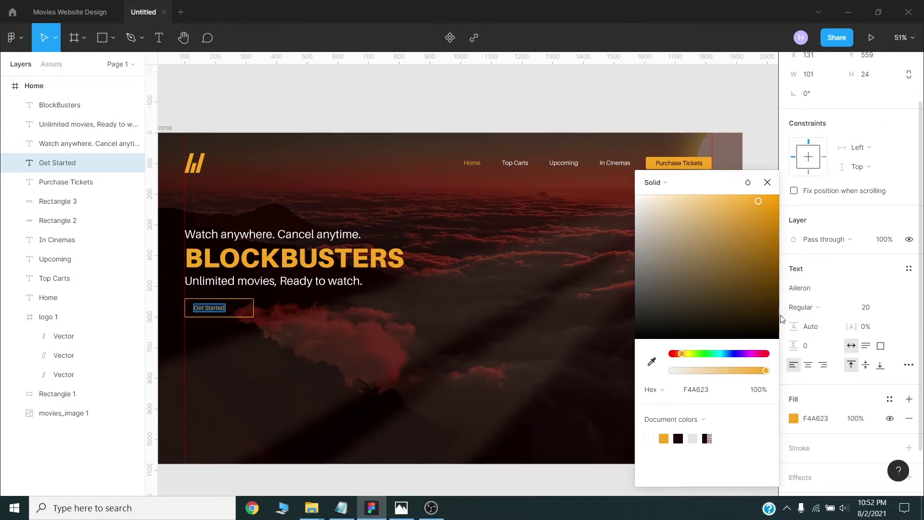
{"action": "left_click", "coordinate": [885, 311]}
{"action": "type", "text": "26"}
{"action": "key", "text": "Return"}
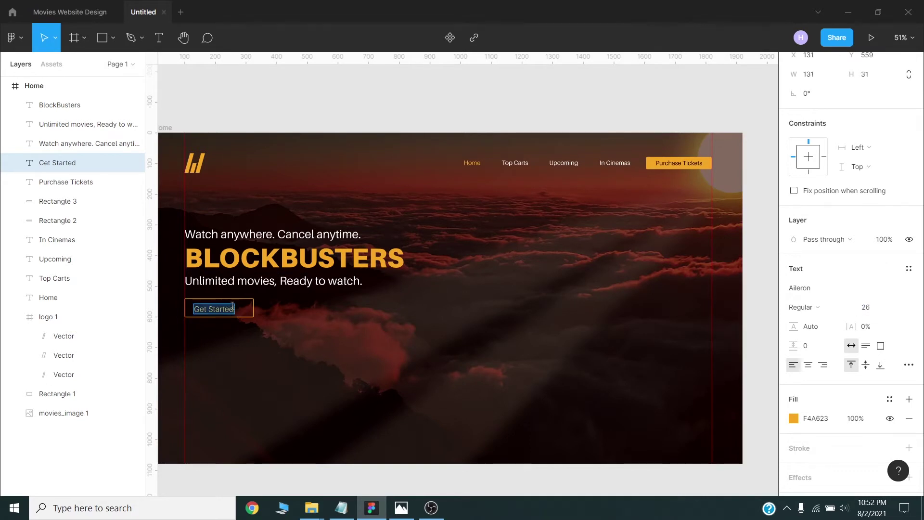
{"action": "key", "text": "Escape"}
{"action": "left_click_drag", "start_coordinate": [226, 313], "coordinate": [231, 311]}
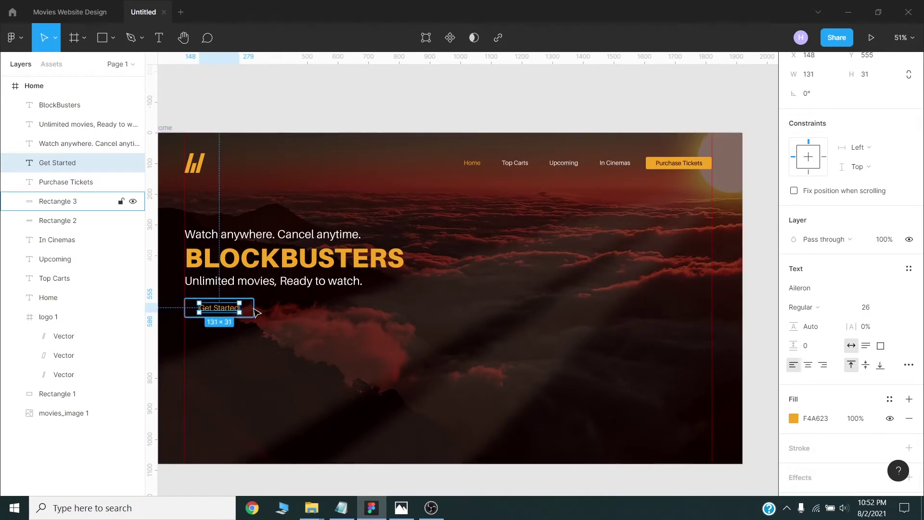
Step: Group the label and outline and name the group btn
{"action": "left_click", "coordinate": [58, 201], "text": "shift"}
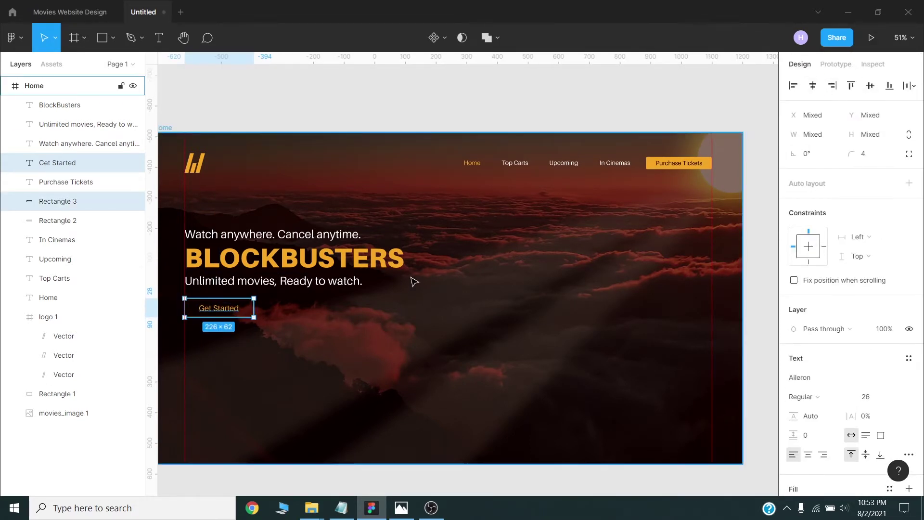
{"action": "key", "text": "ctrl+g"}
{"action": "double_click", "coordinate": [50, 166]}
{"action": "type", "text": "btn"}
{"action": "key", "text": "Return"}
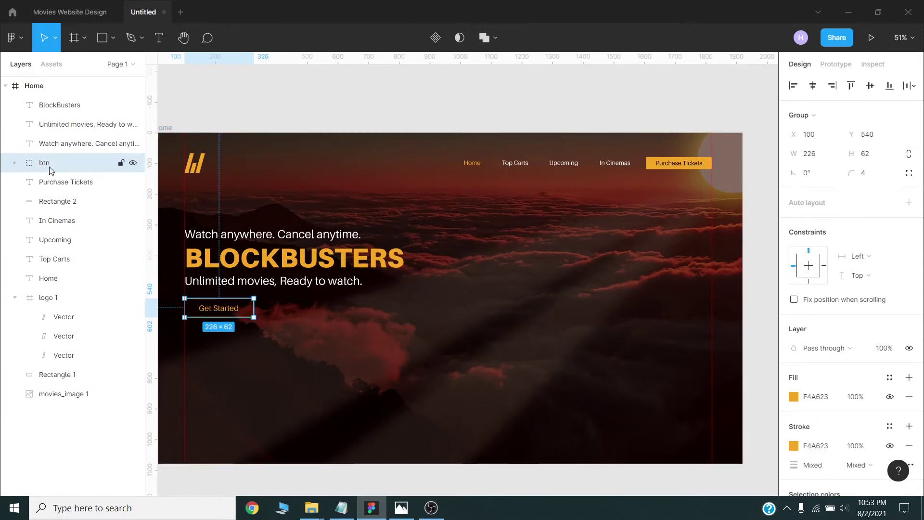
{"action": "key", "text": "Escape"}
Step: Copy the tagline rightwards into three labels: New Additions, Upcoming, In Cinemas
{"action": "mouse_move", "coordinate": [272, 234]}
{"action": "left_mouse_down"}
{"action": "mouse_move", "coordinate": [515, 235]}
{"action": "mouse_move", "coordinate": [513, 254]}
{"action": "mouse_move", "coordinate": [515, 236]}
{"action": "left_mouse_up"}
{"action": "type", "text": "New Addi"}
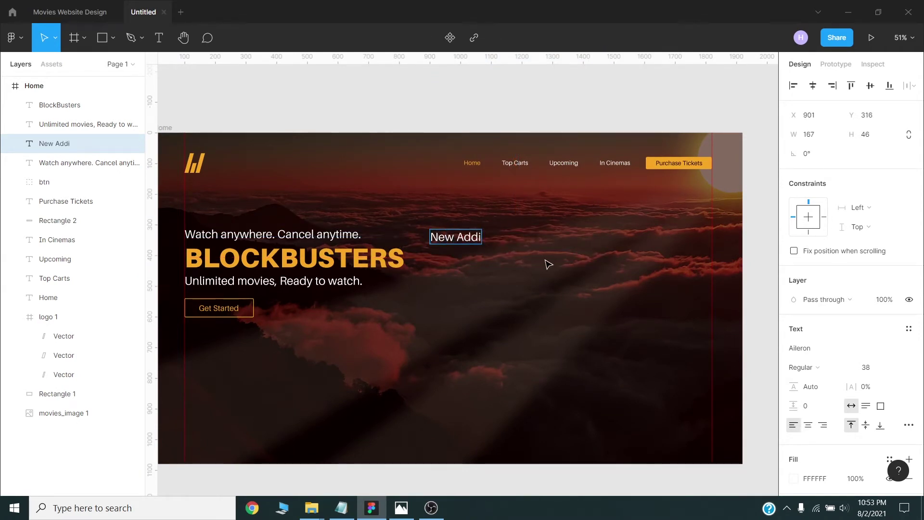
{"action": "type", "text": "s"}
{"action": "key", "text": "Escape"}
{"action": "left_click_drag", "start_coordinate": [469, 236], "coordinate": [572, 237]}
{"action": "key", "text": "Return"}
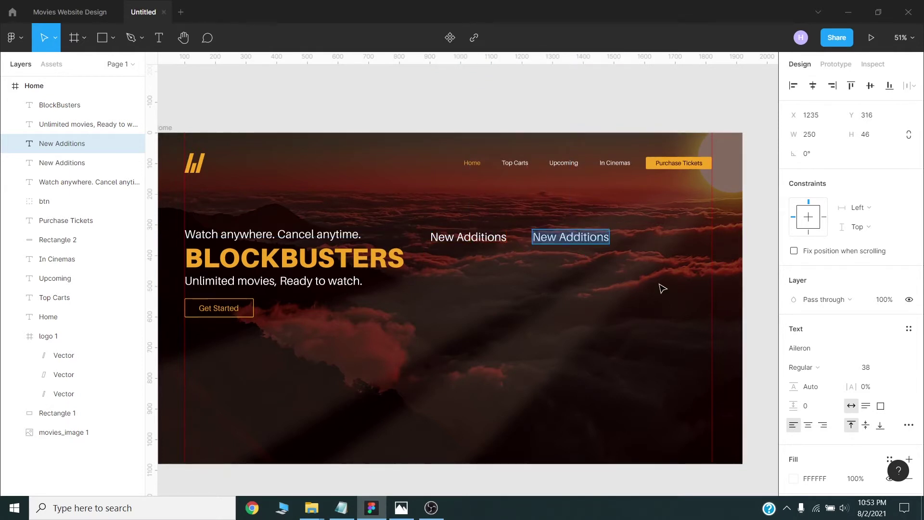
{"action": "type", "text": "Upcoming"}
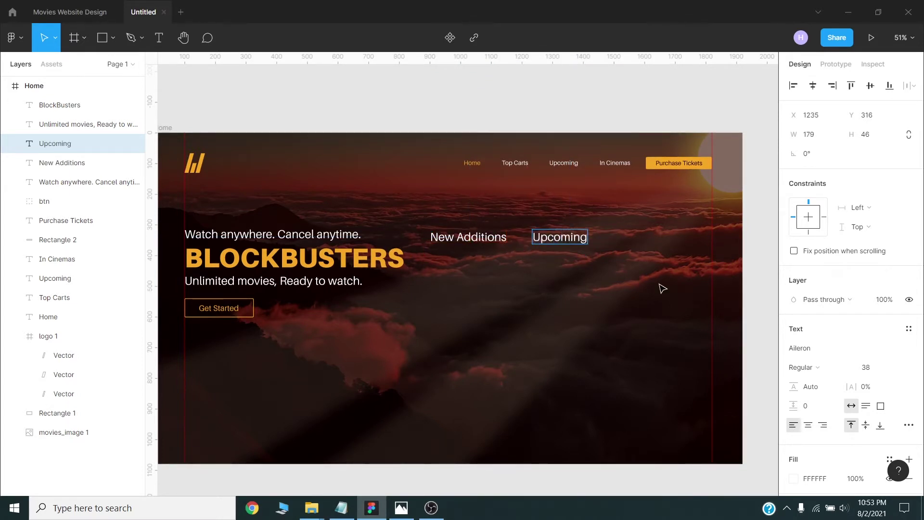
{"action": "key", "text": "Escape"}
{"action": "left_click_drag", "start_coordinate": [558, 236], "coordinate": [639, 237]}
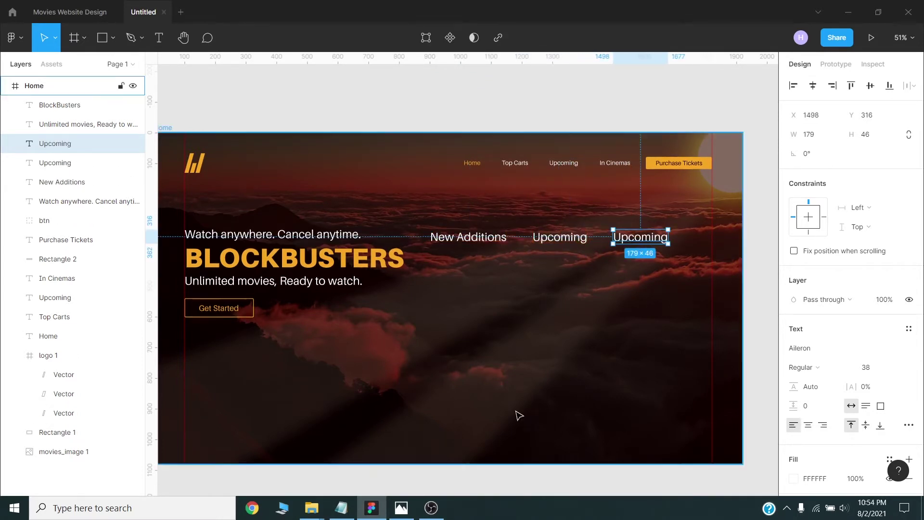
{"action": "key", "text": "Return"}
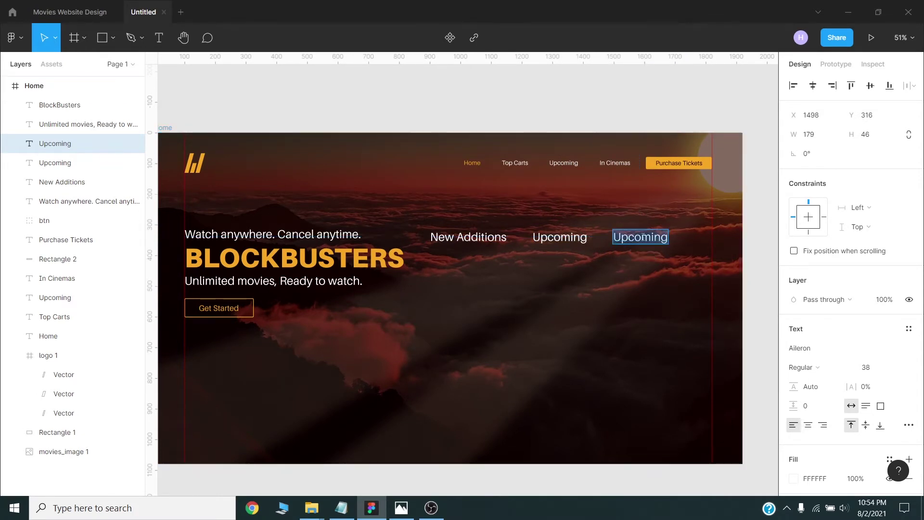
{"action": "type", "text": "In Cine"}
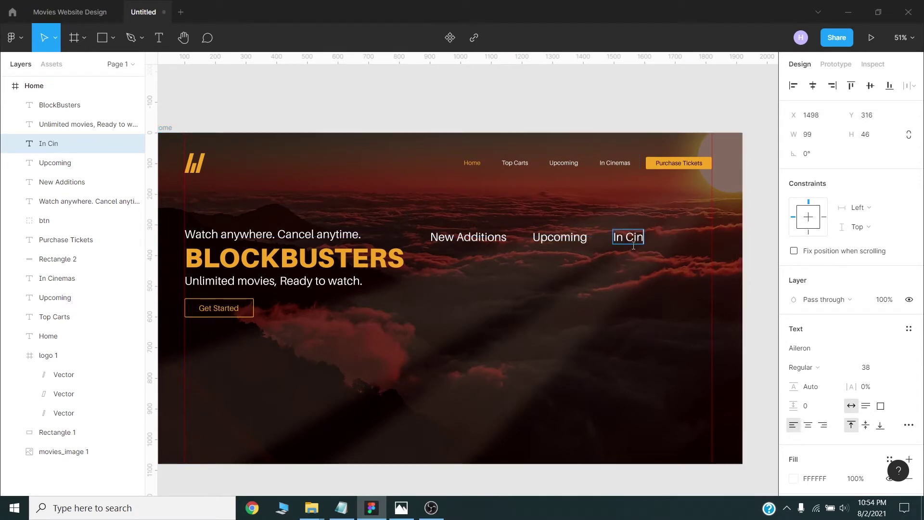
{"action": "type", "text": "mas"}
{"action": "key", "text": "Escape"}
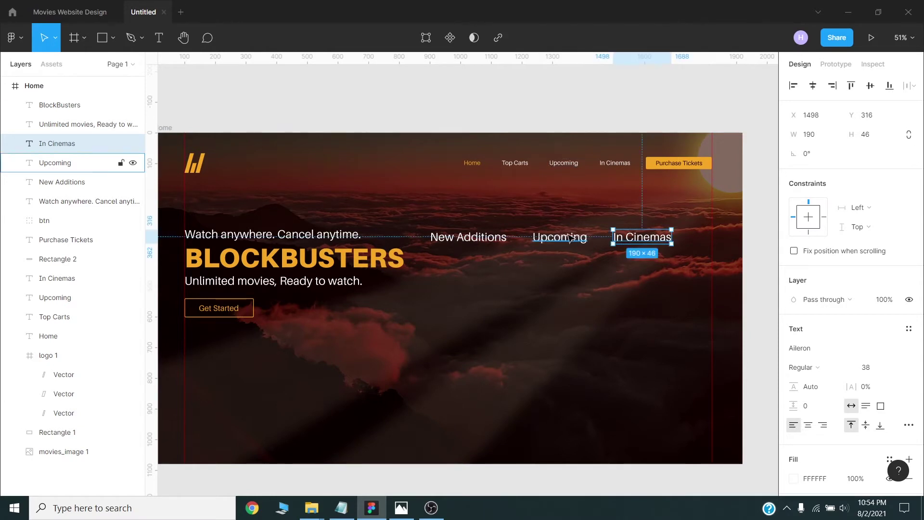
Step: Set the three labels to size 46 and space them evenly across the hero
{"action": "left_click", "coordinate": [56, 162], "text": "shift"}
{"action": "left_click", "coordinate": [62, 182], "text": "shift"}
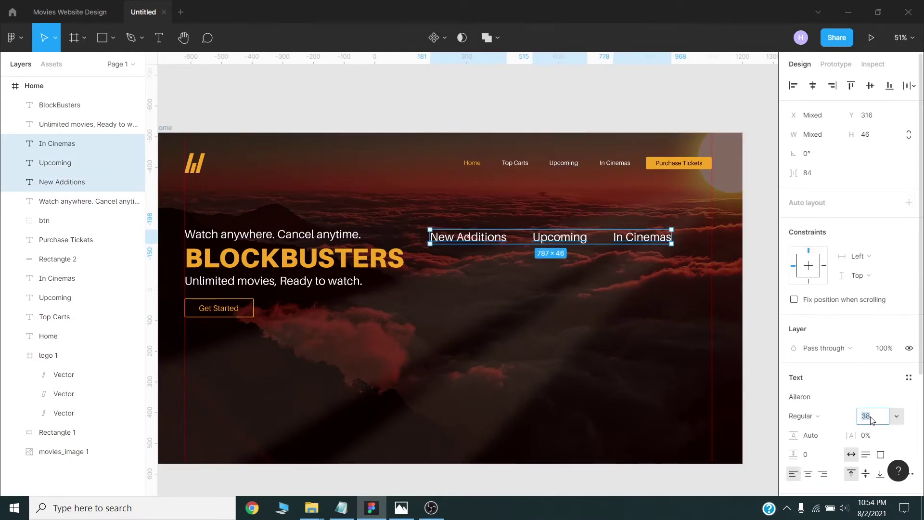
{"action": "type", "text": "46"}
{"action": "key", "text": "Return"}
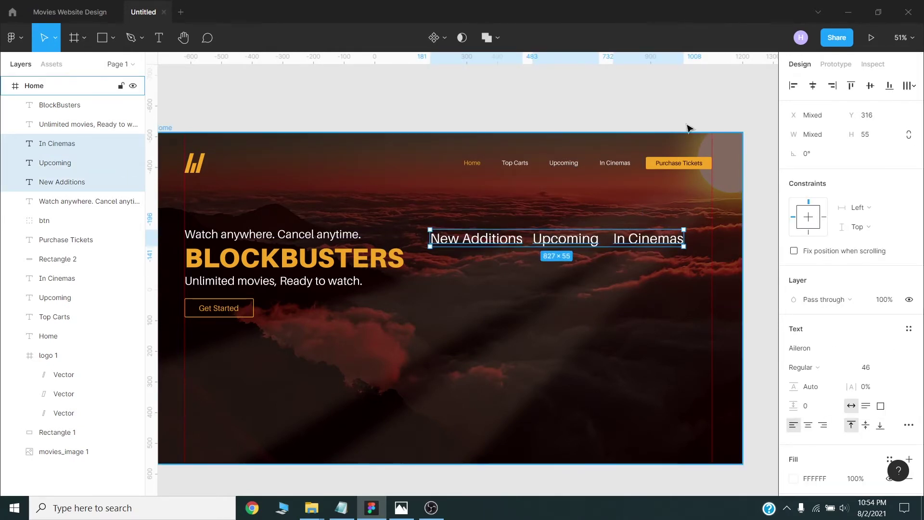
{"action": "left_click", "coordinate": [688, 128]}
{"action": "left_click_drag", "start_coordinate": [675, 243], "coordinate": [703, 246]}
{"action": "left_click_drag", "start_coordinate": [609, 241], "coordinate": [625, 241]}
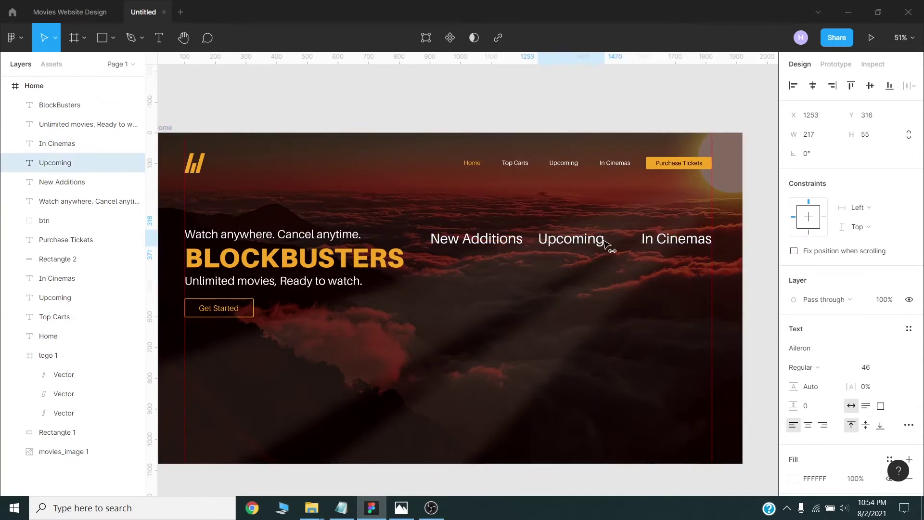
{"action": "left_click", "coordinate": [516, 244], "text": "shift"}
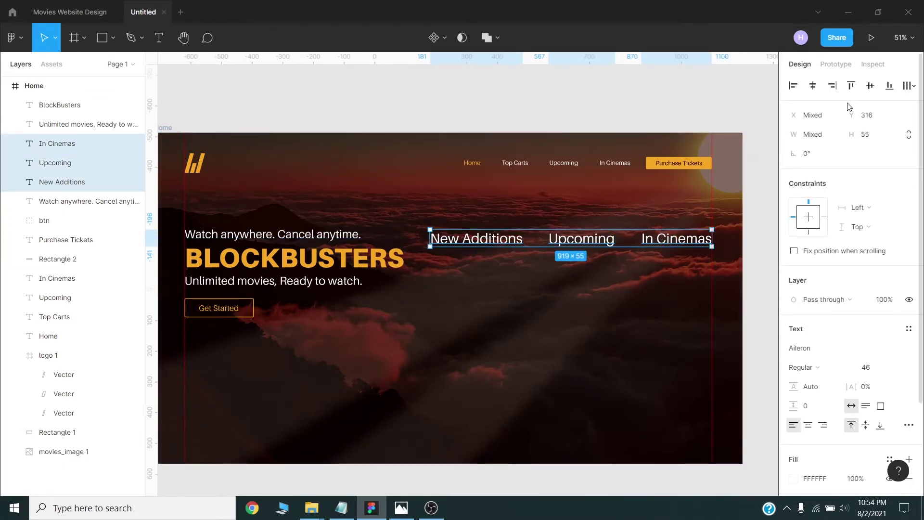
{"action": "key", "text": "Escape"}
Step: Draw a rectangle filled orange F4A623 and size it to 300×6
{"action": "left_click", "coordinate": [107, 42]}
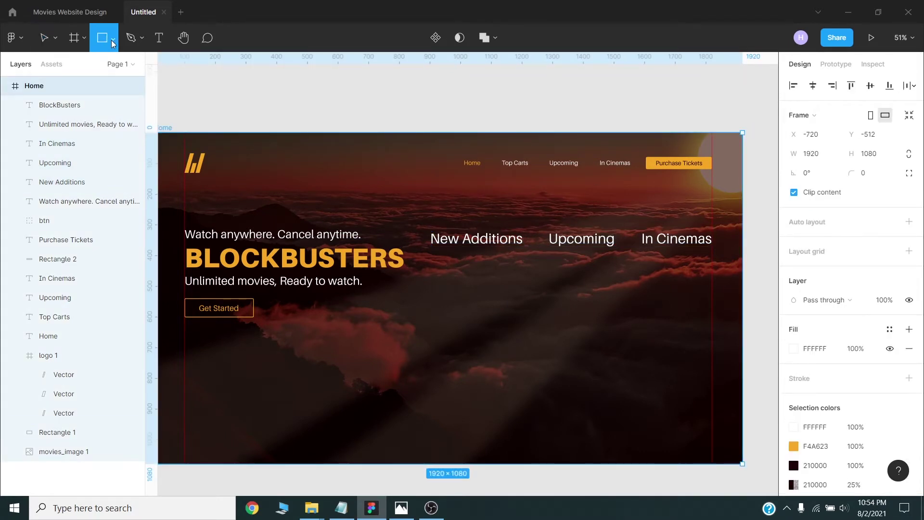
{"action": "left_click", "coordinate": [480, 267]}
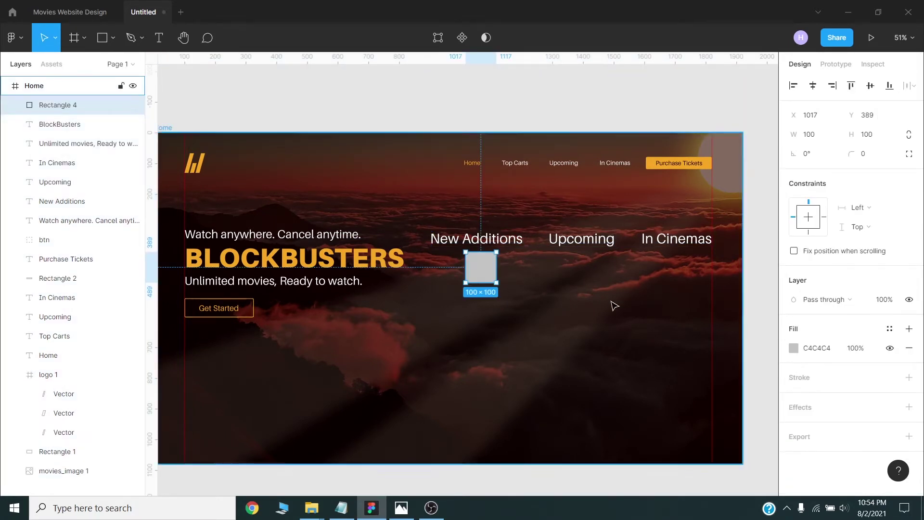
{"action": "left_click", "coordinate": [793, 348]}
{"action": "left_click", "coordinate": [664, 438]}
{"action": "left_click", "coordinate": [818, 138]}
{"action": "type", "text": "3"}
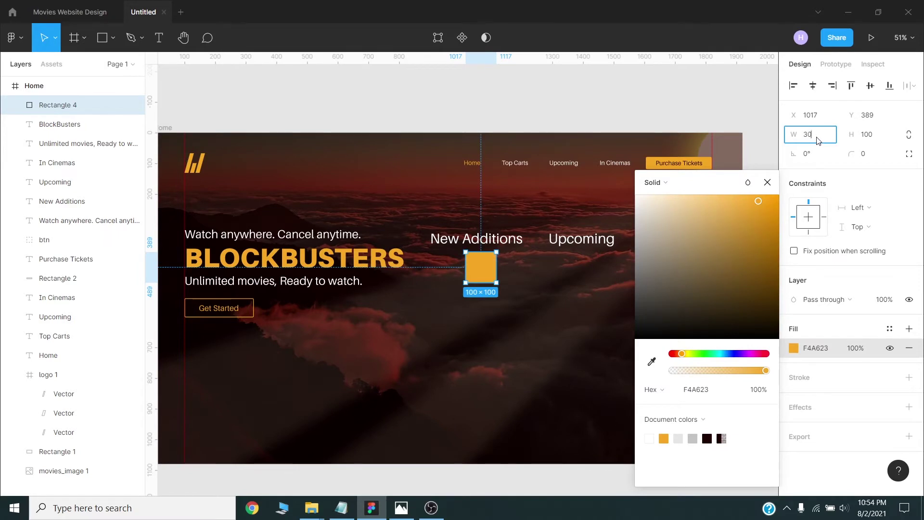
{"action": "type", "text": "0"}
{"action": "key", "text": "Tab"}
{"action": "type", "text": "6"}
{"action": "key", "text": "Return"}
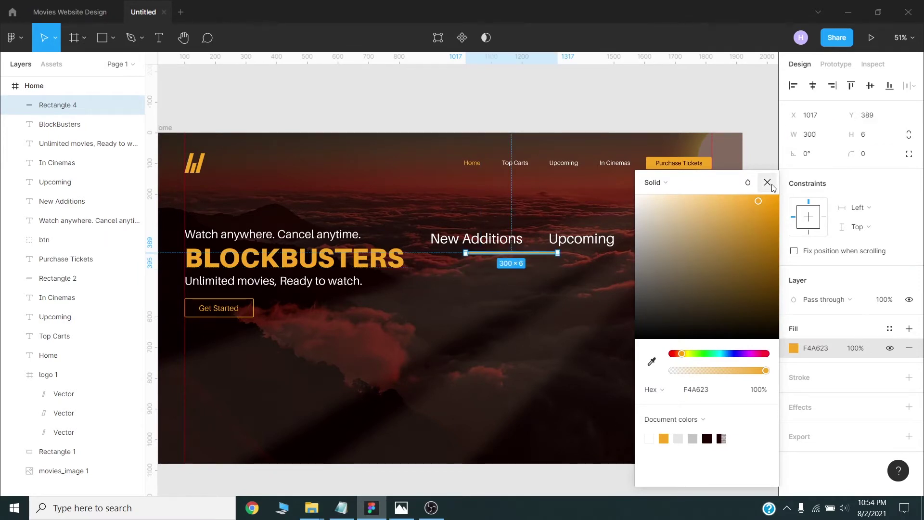
{"action": "left_click", "coordinate": [767, 182]}
Step: Move the orange bar beneath New Additions and shift the view up
{"action": "mouse_move", "coordinate": [506, 253]}
{"action": "left_mouse_down"}
{"action": "mouse_move", "coordinate": [463, 255]}
{"action": "mouse_move", "coordinate": [470, 258]}
{"action": "left_mouse_up"}
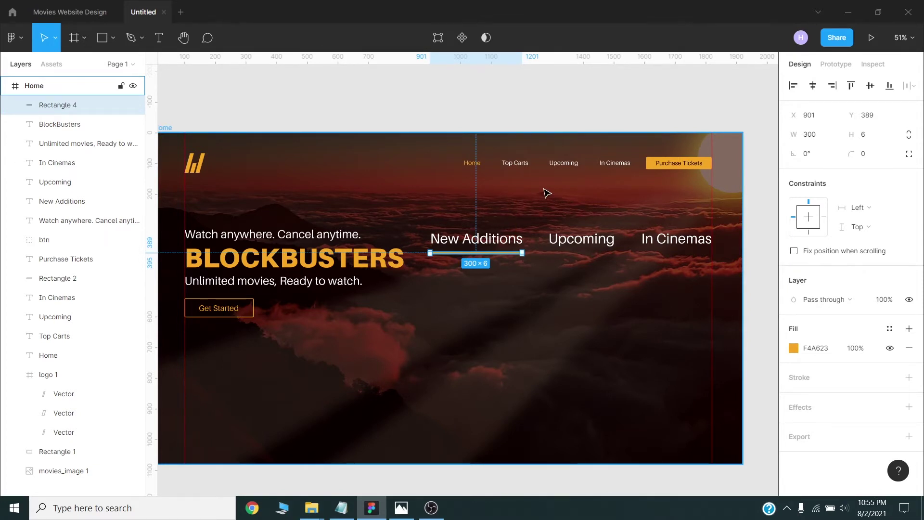
{"action": "left_click", "coordinate": [521, 123]}
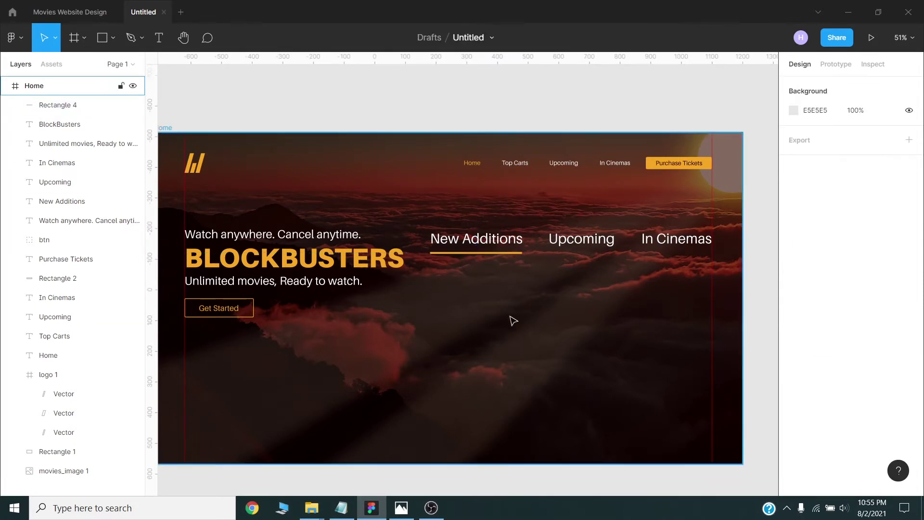
{"action": "left_click_drag", "start_coordinate": [510, 319], "coordinate": [500, 272]}
{"action": "left_click", "coordinate": [113, 37]}
Step: Draw a 240×324 dark red (210000) card under New Additions and start a text box inside it
{"action": "left_click", "coordinate": [77, 66]}
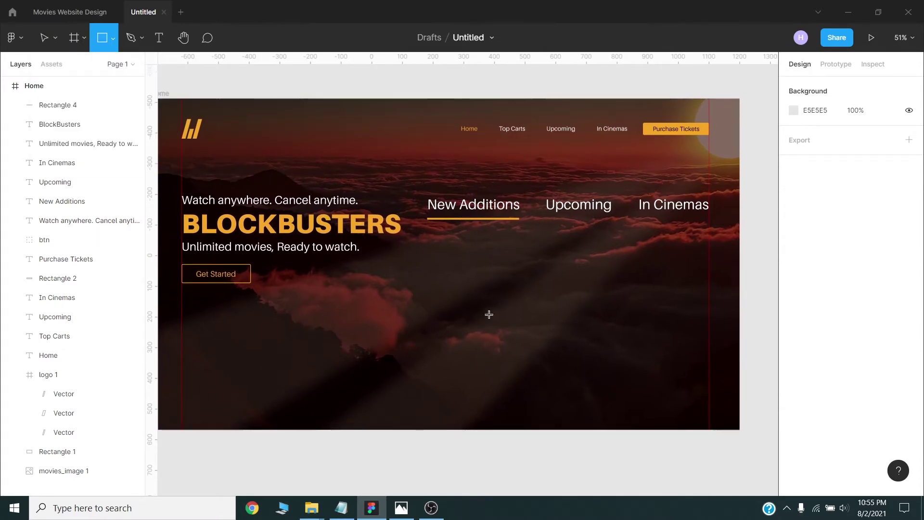
{"action": "left_click", "coordinate": [444, 270]}
{"action": "left_click", "coordinate": [818, 140]}
{"action": "type", "text": "240"}
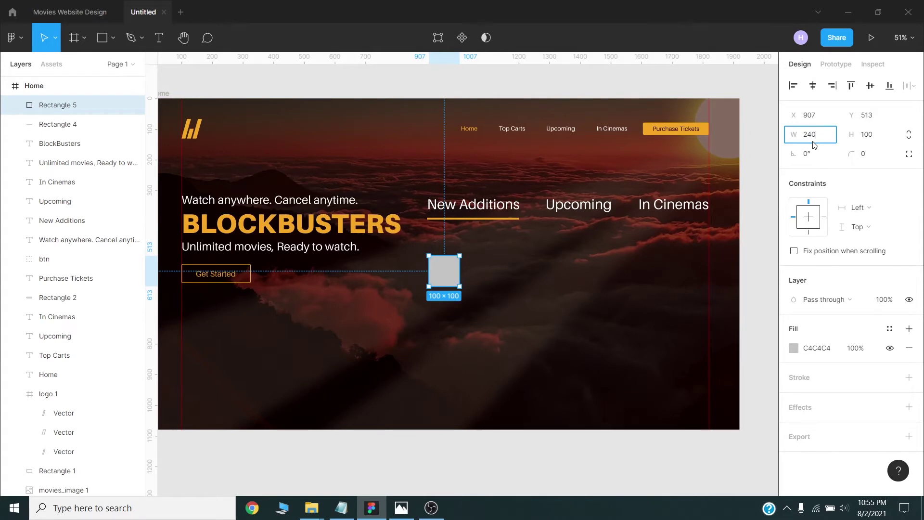
{"action": "key", "text": "Tab"}
{"action": "type", "text": "32"}
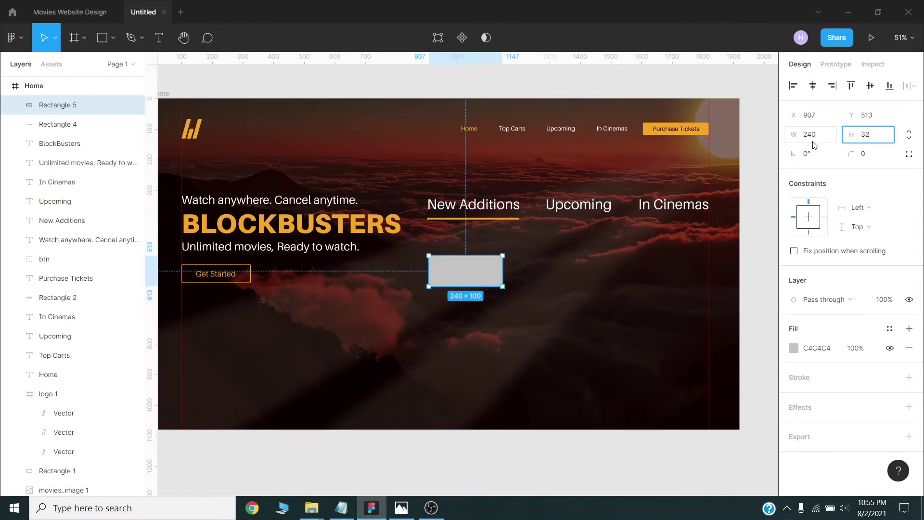
{"action": "key", "text": "Return"}
{"action": "left_click", "coordinate": [793, 347]}
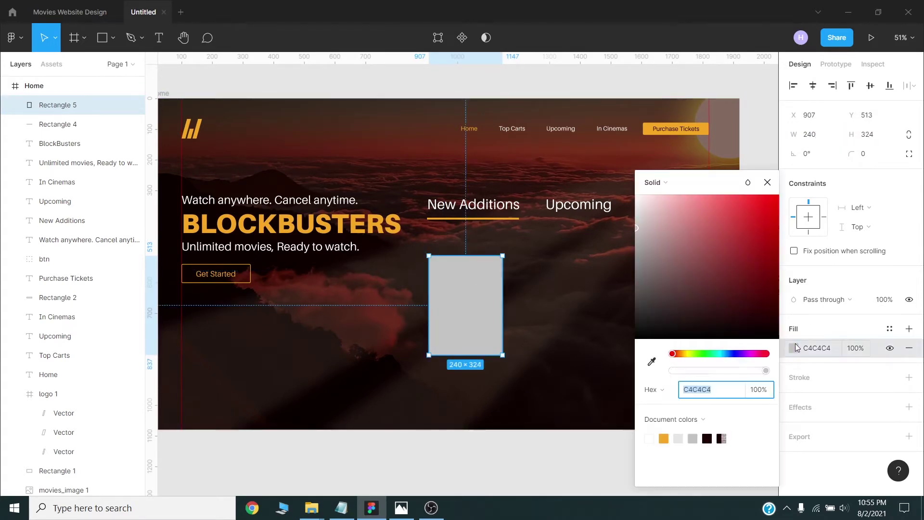
{"action": "left_click", "coordinate": [718, 436]}
{"action": "left_click_drag", "start_coordinate": [469, 305], "coordinate": [467, 288]}
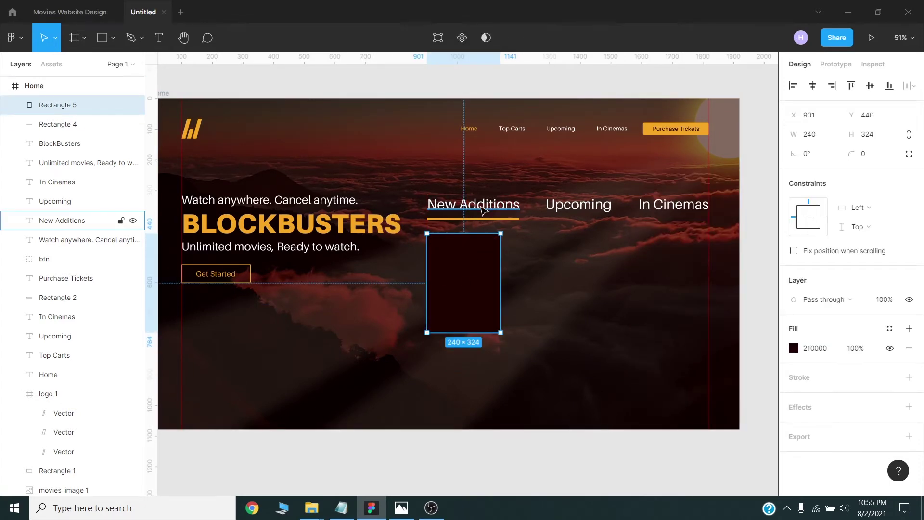
{"action": "left_click", "coordinate": [158, 38]}
{"action": "left_click", "coordinate": [438, 245]}
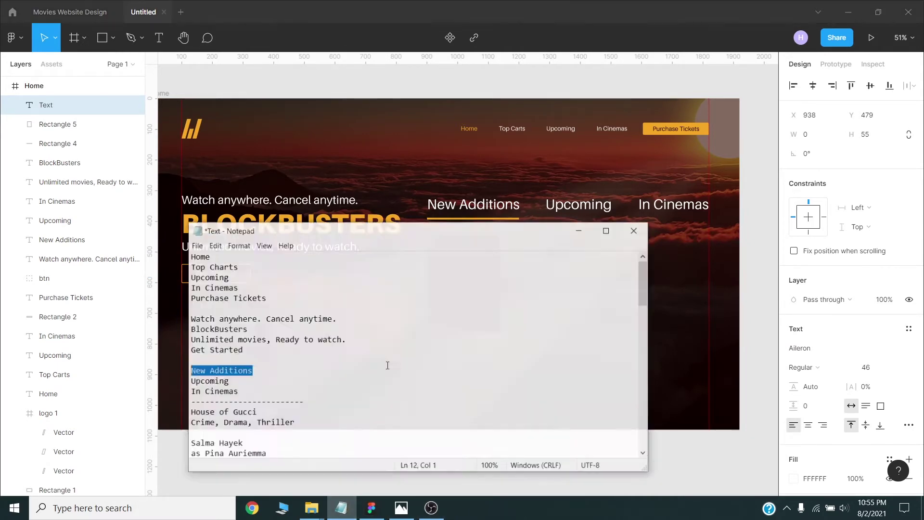
Step: Paste the House of Gucci title from the notes into the card at size 36
{"action": "left_click", "coordinate": [342, 507]}
{"action": "scroll", "coordinate": [291, 347], "scroll_direction": "down", "scroll_amount": 2}
{"action": "left_click_drag", "start_coordinate": [290, 347], "coordinate": [192, 344]}
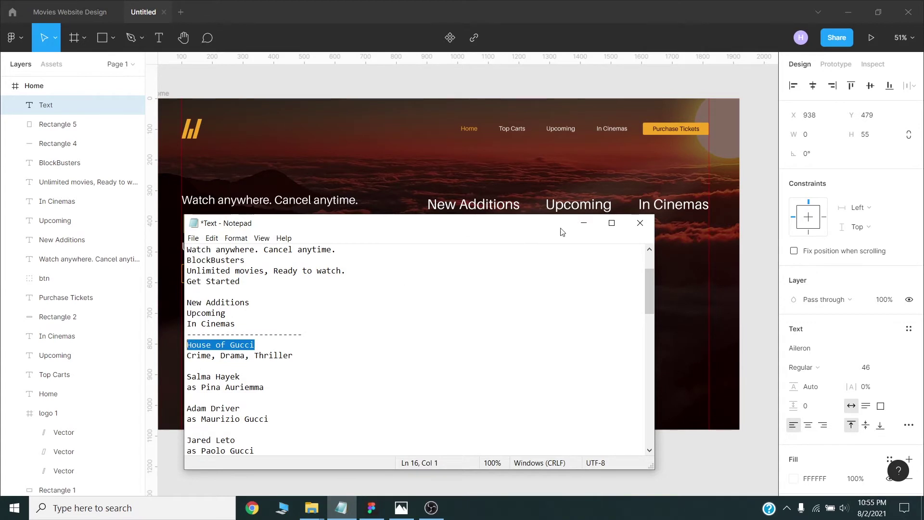
{"action": "key", "text": "ctrl+c"}
{"action": "left_click", "coordinate": [583, 223]}
{"action": "key", "text": "ctrl+v"}
{"action": "key", "text": "Escape"}
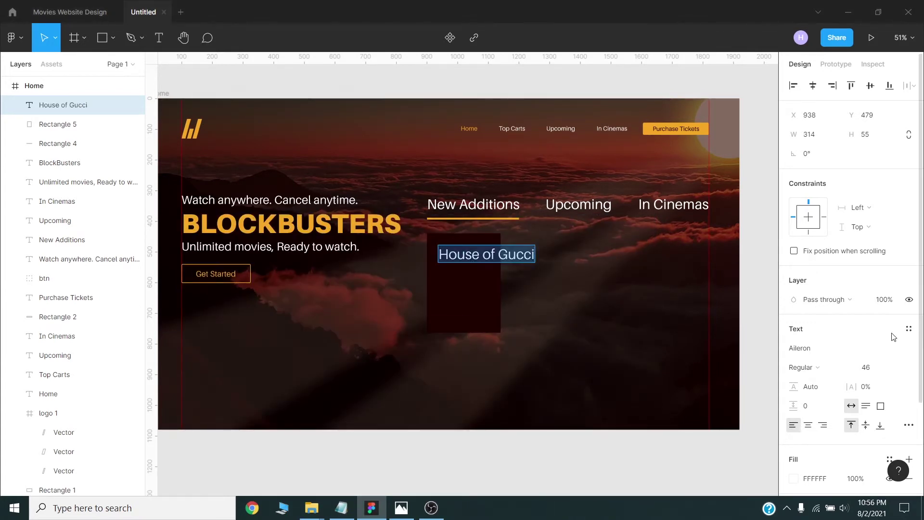
{"action": "left_click", "coordinate": [875, 367]}
{"action": "type", "text": "36"}
{"action": "key", "text": "Return"}
Step: Break the title after House onto two lines and colour it orange
{"action": "double_click", "coordinate": [475, 253]}
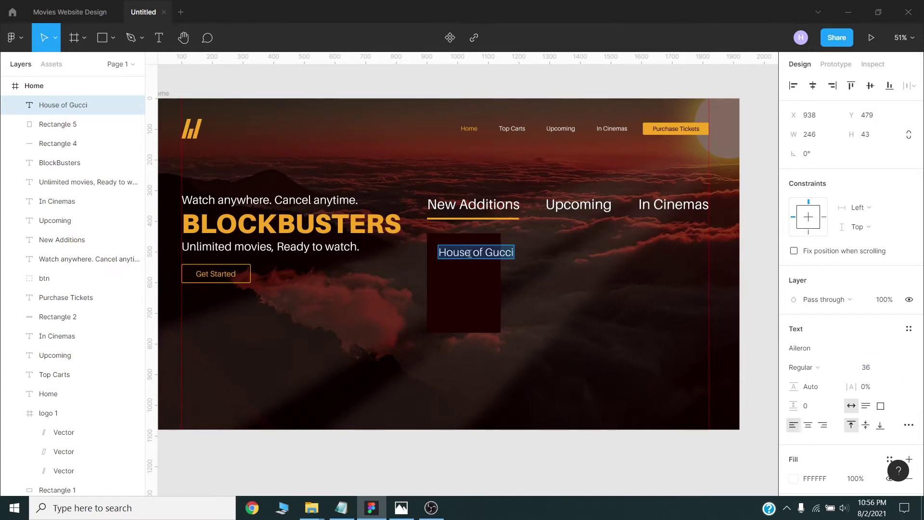
{"action": "left_click", "coordinate": [475, 254]}
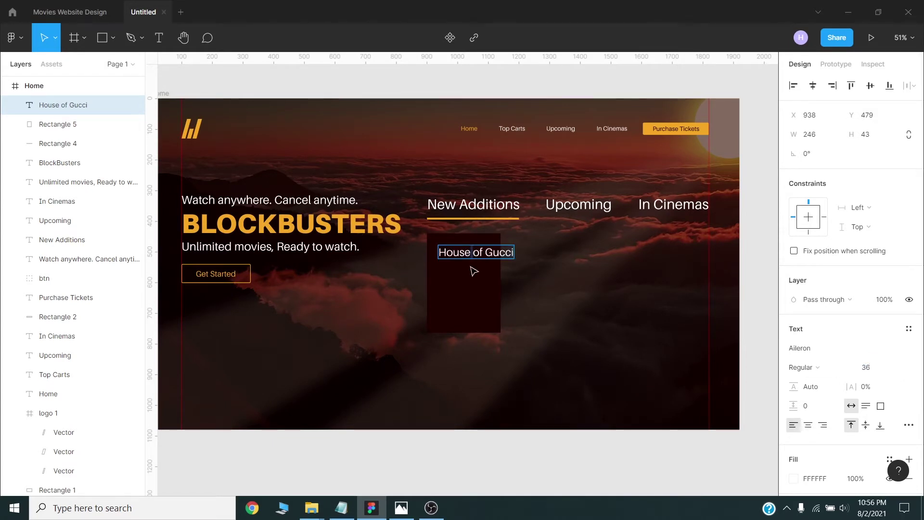
{"action": "key", "text": "Return"}
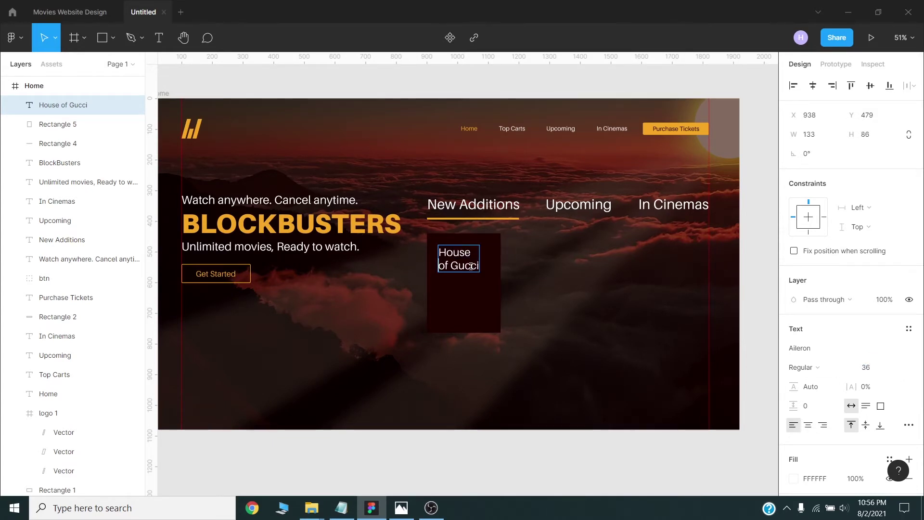
{"action": "key", "text": "ctrl+a"}
{"action": "scroll", "coordinate": [831, 473], "scroll_direction": "down", "scroll_amount": 3}
{"action": "left_click", "coordinate": [795, 363]}
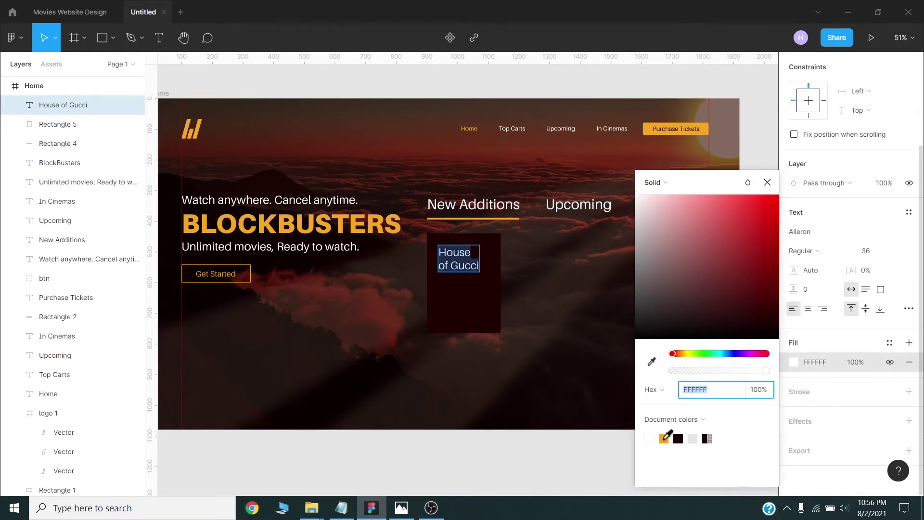
{"action": "left_click", "coordinate": [663, 438]}
{"action": "key", "text": "Escape"}
Step: Copy the title below and replace it with the 'Crime, Drama, Thriller' genre line at size 16
{"action": "mouse_move", "coordinate": [455, 261]}
{"action": "left_mouse_down"}
{"action": "mouse_move", "coordinate": [448, 252]}
{"action": "mouse_move", "coordinate": [450, 283]}
{"action": "left_mouse_up"}
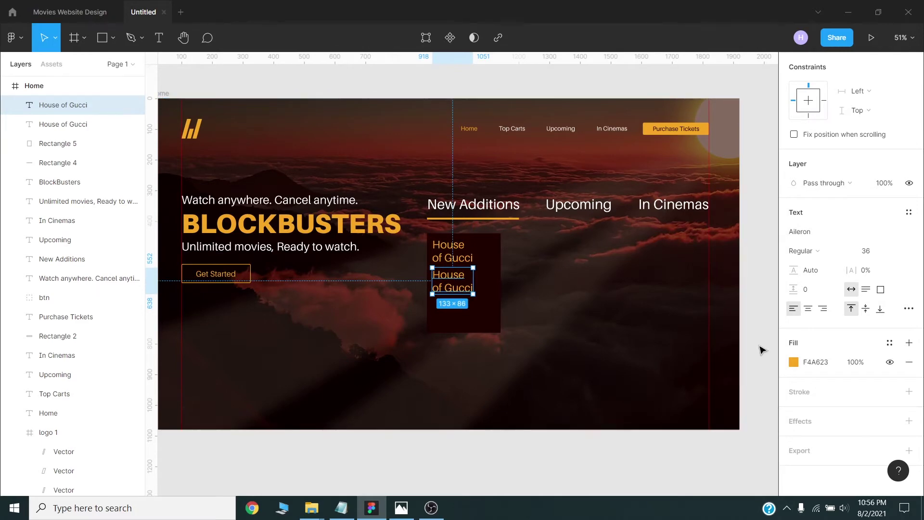
{"action": "left_click", "coordinate": [341, 507]}
{"action": "left_click_drag", "start_coordinate": [293, 355], "coordinate": [186, 355]}
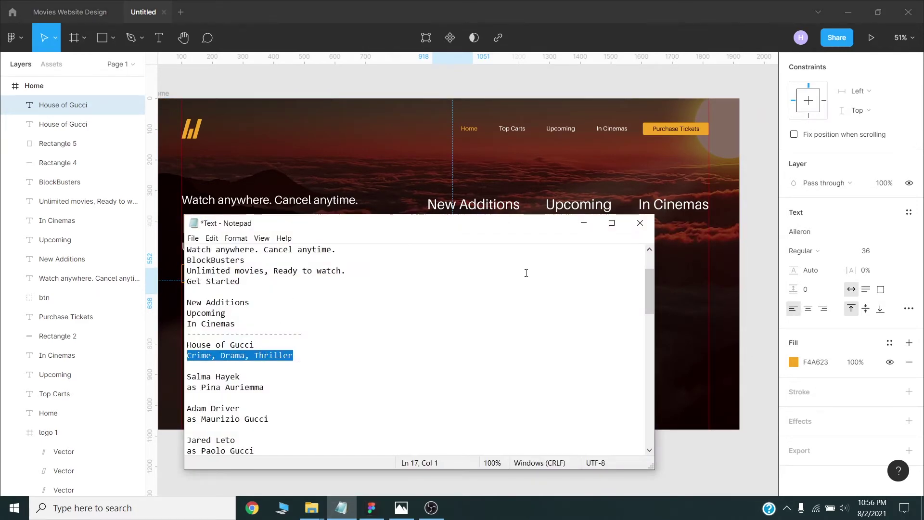
{"action": "key", "text": "ctrl+c"}
{"action": "left_click", "coordinate": [584, 223]}
{"action": "double_click", "coordinate": [449, 277]}
{"action": "key", "text": "ctrl+v"}
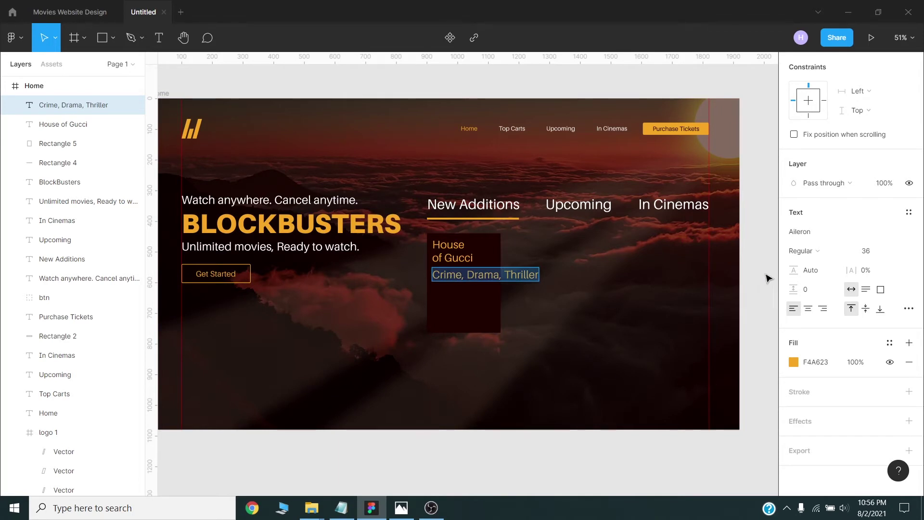
{"action": "left_click", "coordinate": [873, 252]}
{"action": "type", "text": "16"}
{"action": "key", "text": "Return"}
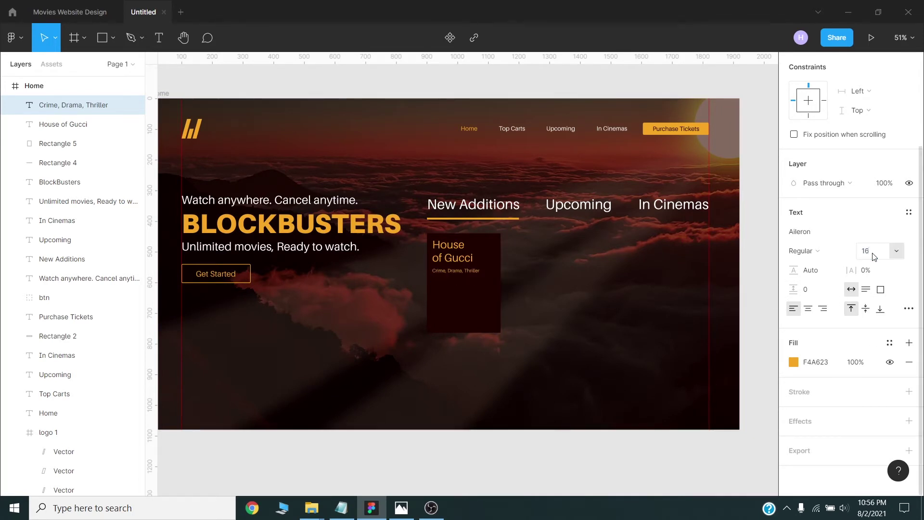
Step: Make the genre text white and place a copy of it beside House
{"action": "left_click", "coordinate": [792, 362]}
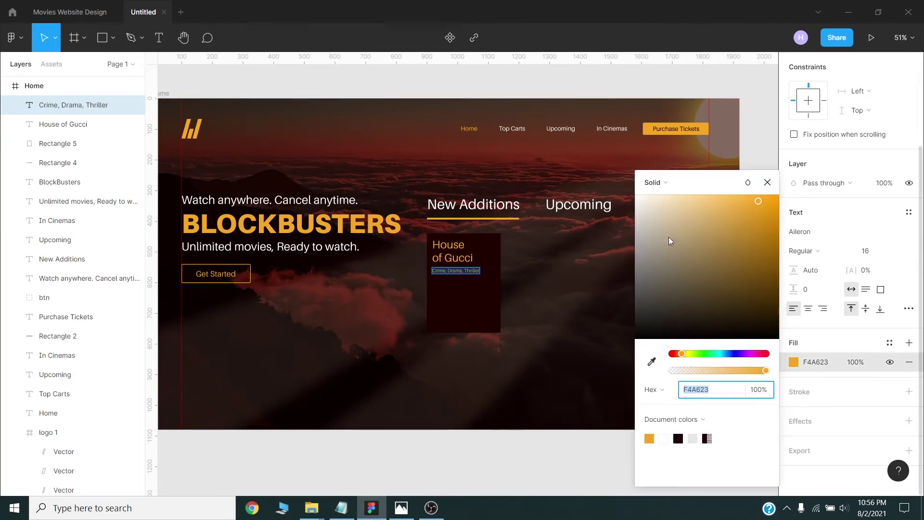
{"action": "left_click_drag", "start_coordinate": [669, 241], "coordinate": [636, 180]}
{"action": "left_click", "coordinate": [473, 266]}
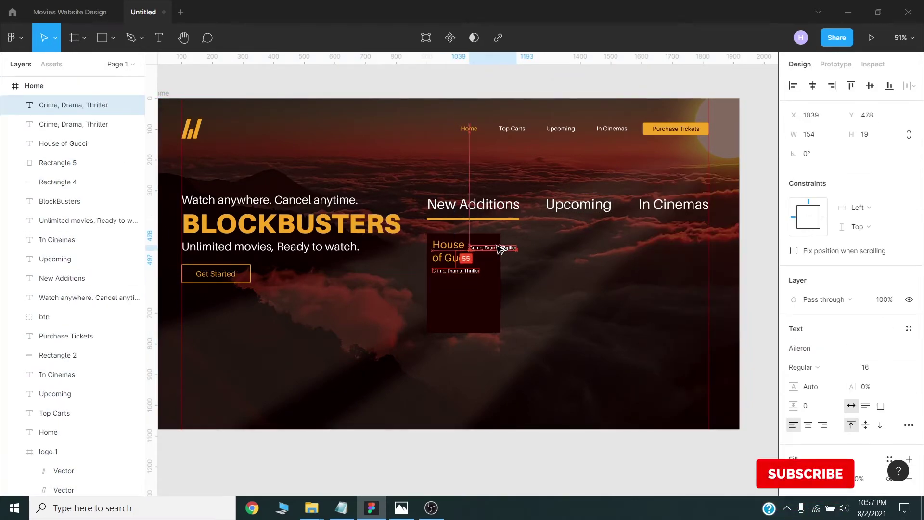
{"action": "left_click_drag", "start_coordinate": [469, 270], "coordinate": [503, 260]}
Step: Change the copied text to the 6.5 rating and move it toward the card's top-right
{"action": "key", "text": "Return"}
{"action": "type", "text": "6.5"}
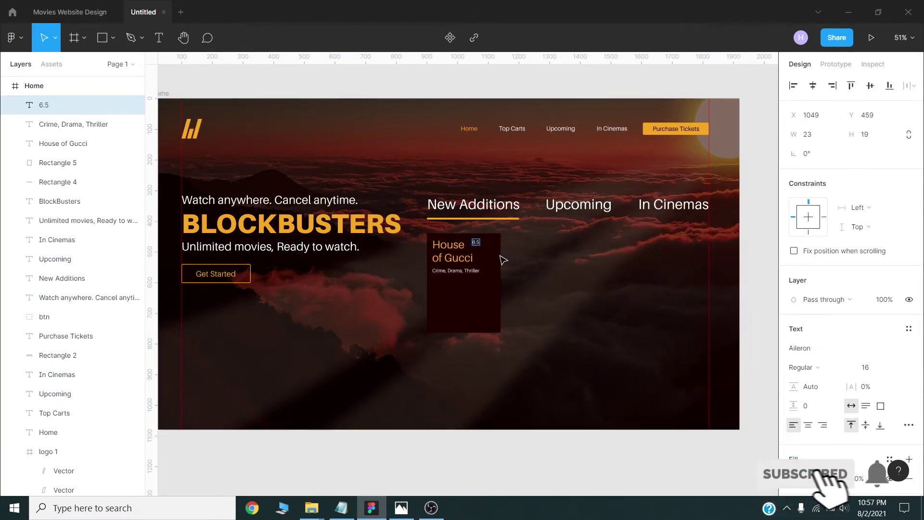
{"action": "key", "text": "Escape"}
{"action": "scroll", "coordinate": [481, 242], "scroll_direction": "up", "scroll_amount": 5}
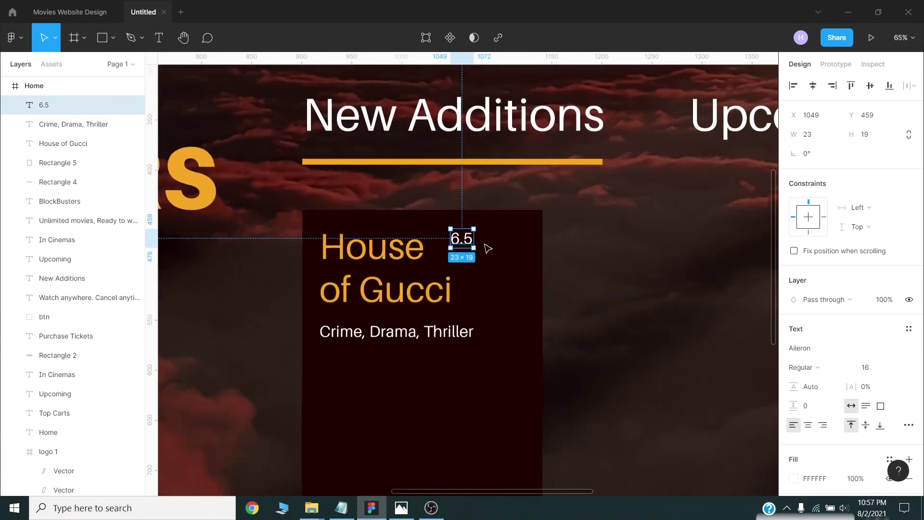
{"action": "left_click_drag", "start_coordinate": [476, 242], "coordinate": [508, 238]}
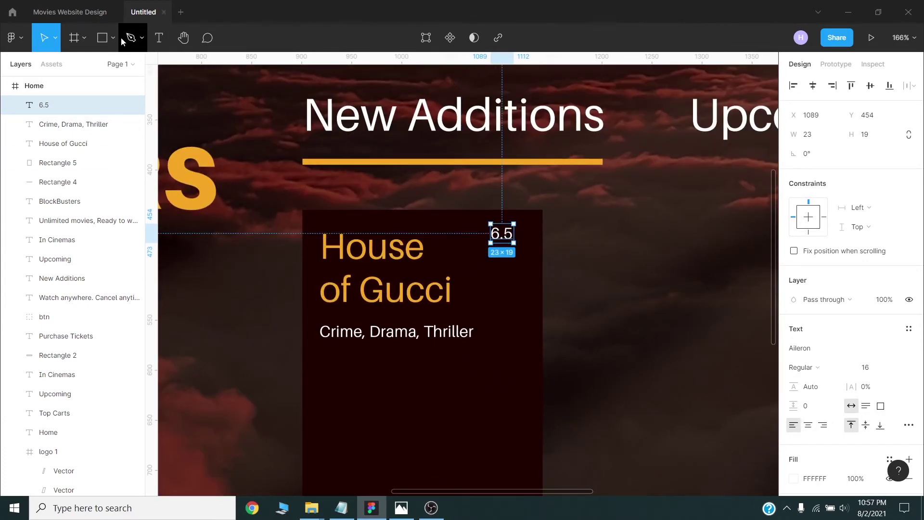
Step: Place a star shape on the card and size it 18 × 18
{"action": "left_click", "coordinate": [142, 37]}
{"action": "left_click", "coordinate": [113, 38]}
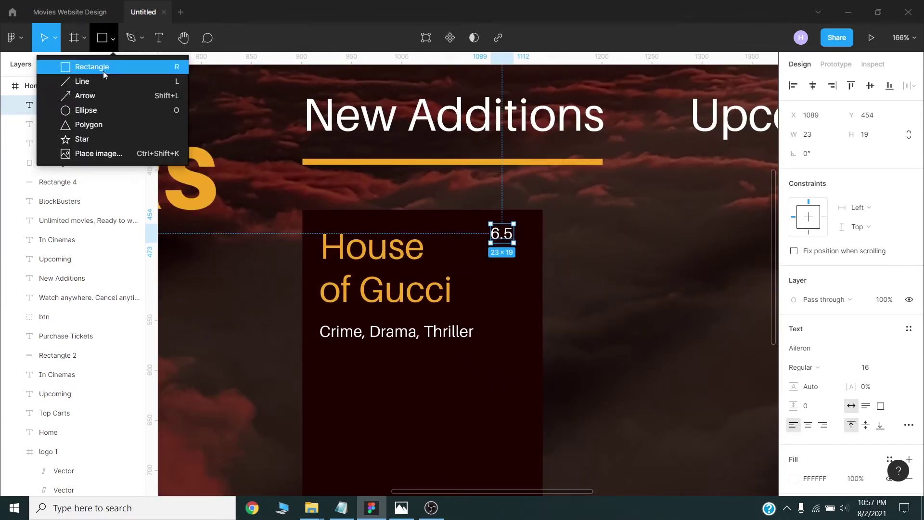
{"action": "left_click", "coordinate": [94, 137]}
{"action": "left_click", "coordinate": [534, 239]}
{"action": "left_click", "coordinate": [819, 137]}
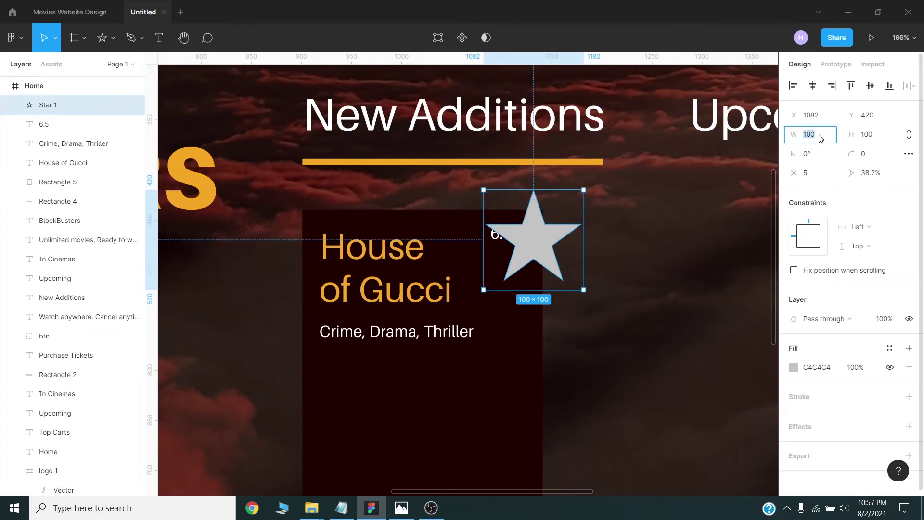
{"action": "type", "text": "8"}
{"action": "key", "text": "Tab"}
{"action": "type", "text": "18"}
{"action": "key", "text": "Return"}
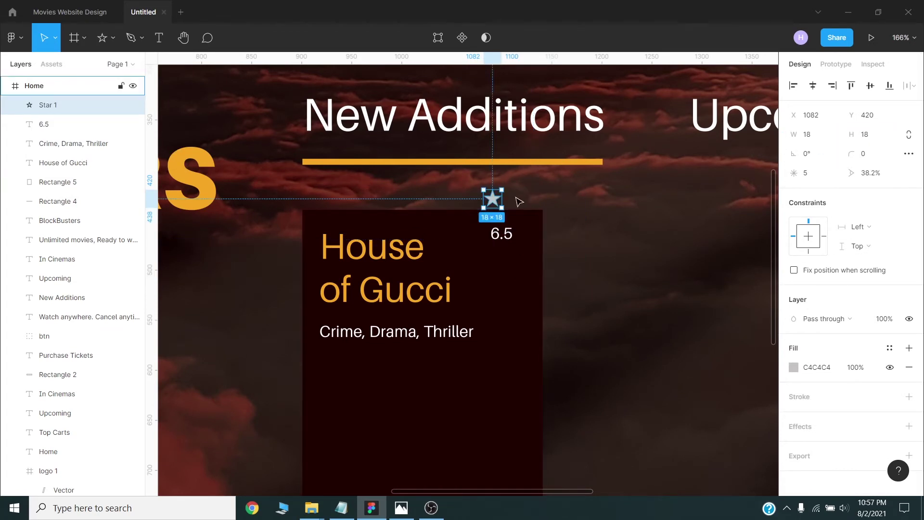
Step: Move the star beside the 6.5 rating and fill it orange (F4A623)
{"action": "mouse_move", "coordinate": [495, 197]}
{"action": "left_mouse_down"}
{"action": "mouse_move", "coordinate": [529, 236]}
{"action": "mouse_move", "coordinate": [498, 234]}
{"action": "left_mouse_up"}
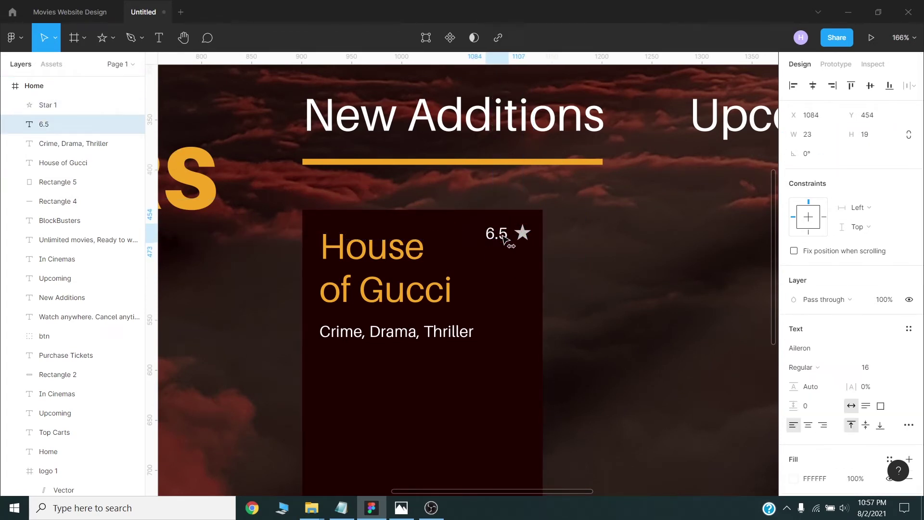
{"action": "left_click", "coordinate": [522, 235]}
{"action": "left_click", "coordinate": [793, 365]}
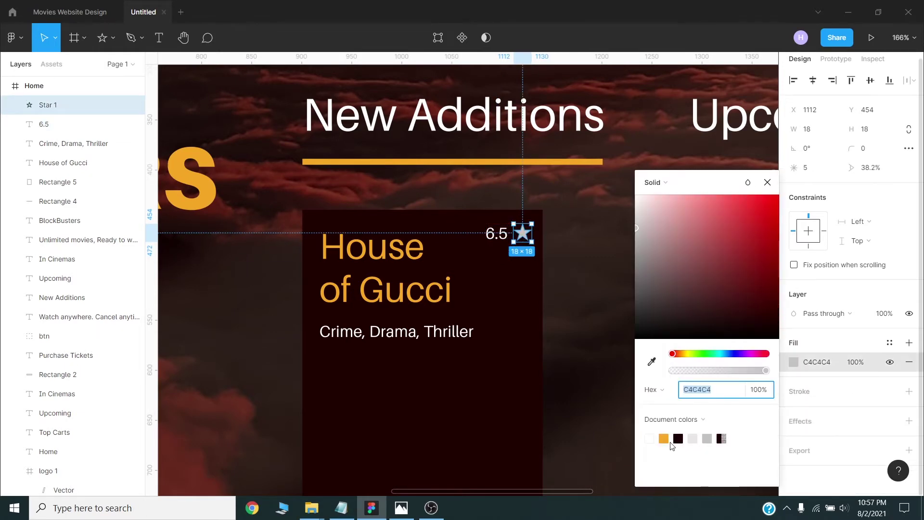
{"action": "left_click", "coordinate": [664, 438]}
{"action": "scroll", "coordinate": [413, 325], "scroll_direction": "down", "scroll_amount": 2}
{"action": "scroll", "coordinate": [413, 324], "scroll_direction": "down", "scroll_amount": 3, "text": "ctrl"}
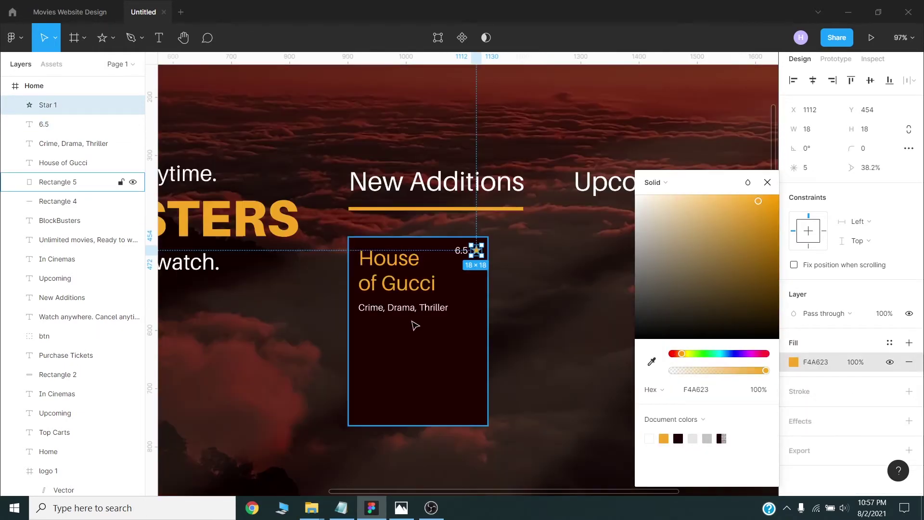
{"action": "scroll", "coordinate": [412, 324], "scroll_direction": "up", "scroll_amount": 1, "text": "ctrl"}
{"action": "left_click", "coordinate": [408, 308]}
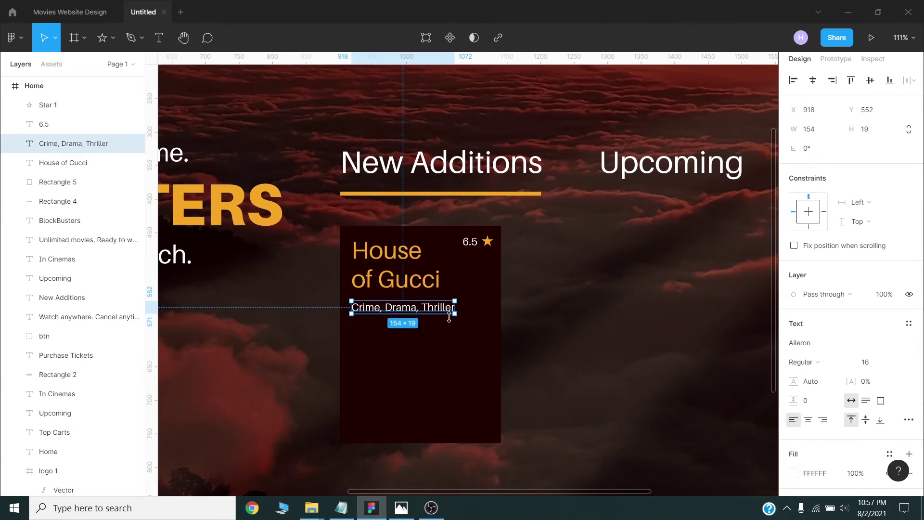
Step: Draw a horizontal line under the Crime, Drama, Thriller genre text
{"action": "left_click", "coordinate": [113, 38]}
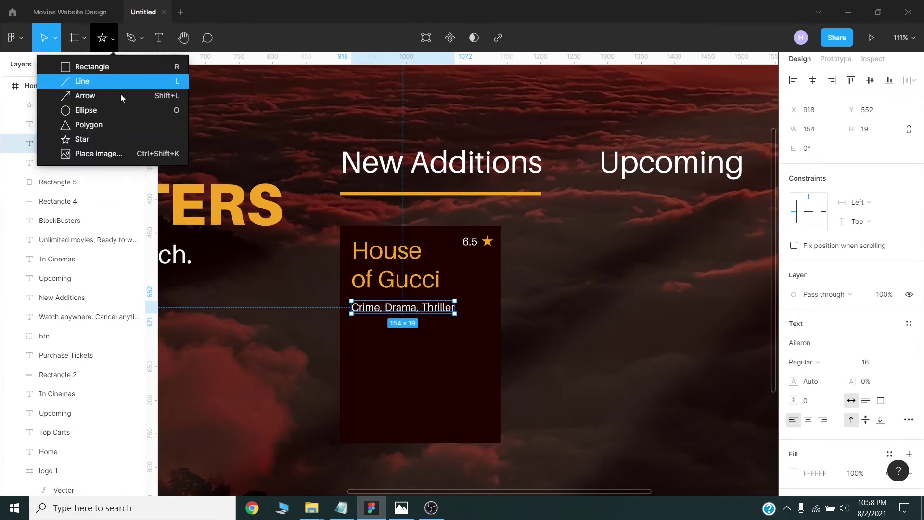
{"action": "left_click", "coordinate": [121, 83]}
{"action": "left_click_drag", "start_coordinate": [358, 329], "coordinate": [487, 327]}
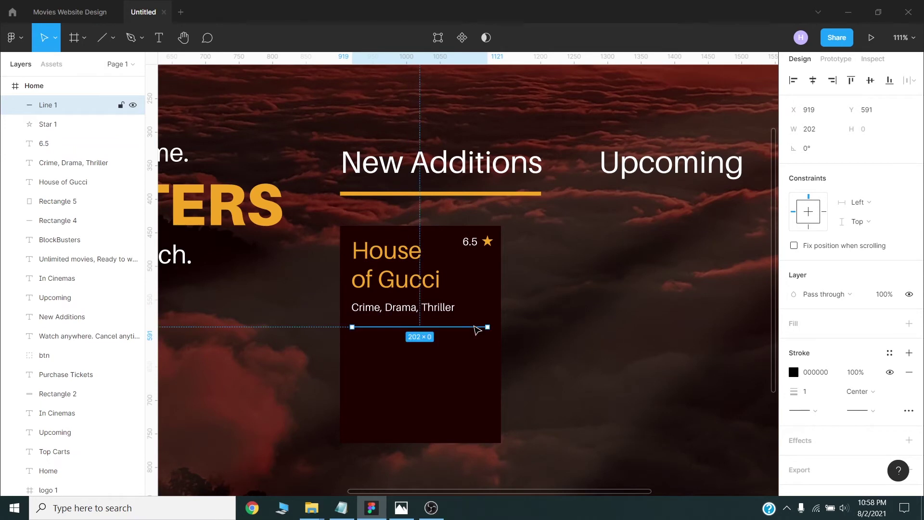
Step: Give the divider a white FFFFFF stroke at 51% opacity and nudge it up
{"action": "left_click", "coordinate": [793, 372]}
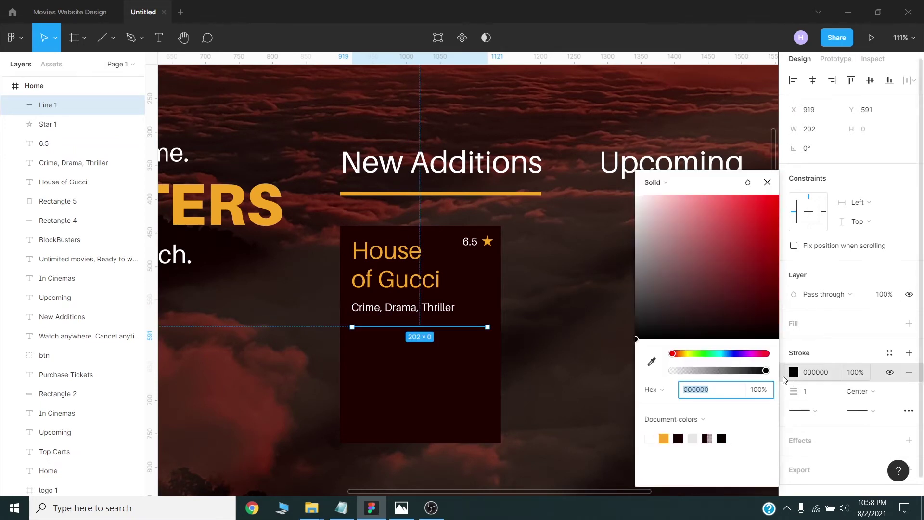
{"action": "type", "text": "FFFFFF"}
{"action": "key", "text": "Return"}
{"action": "left_click_drag", "start_coordinate": [749, 376], "coordinate": [720, 373]}
{"action": "left_click_drag", "start_coordinate": [385, 308], "coordinate": [416, 326]}
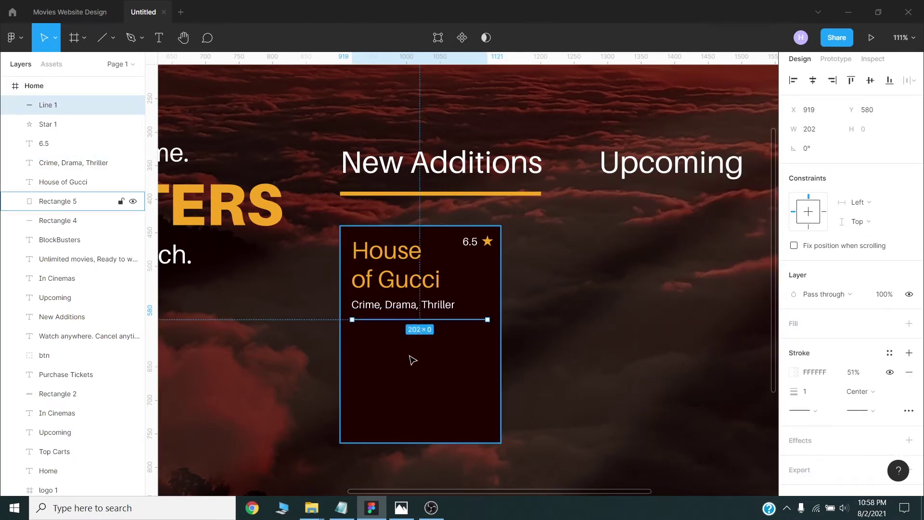
{"action": "scroll", "coordinate": [410, 359], "scroll_direction": "down", "scroll_amount": 2}
{"action": "key", "text": "alt+Tab"}
{"action": "scroll", "coordinate": [267, 393], "scroll_direction": "down", "scroll_amount": 2}
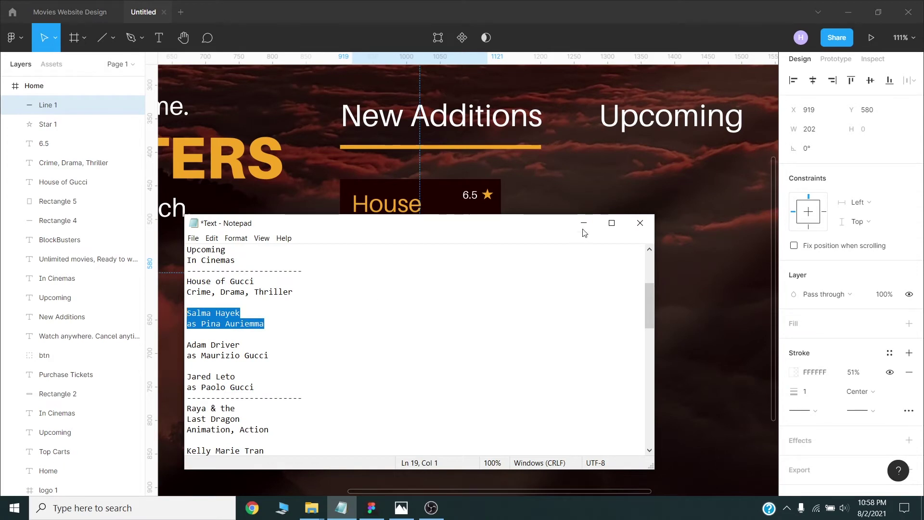
Step: Add a Salma Hayek cast entry below the divider at font size 14
{"action": "left_click", "coordinate": [583, 223]}
{"action": "left_click_drag", "start_coordinate": [402, 258], "coordinate": [387, 296]}
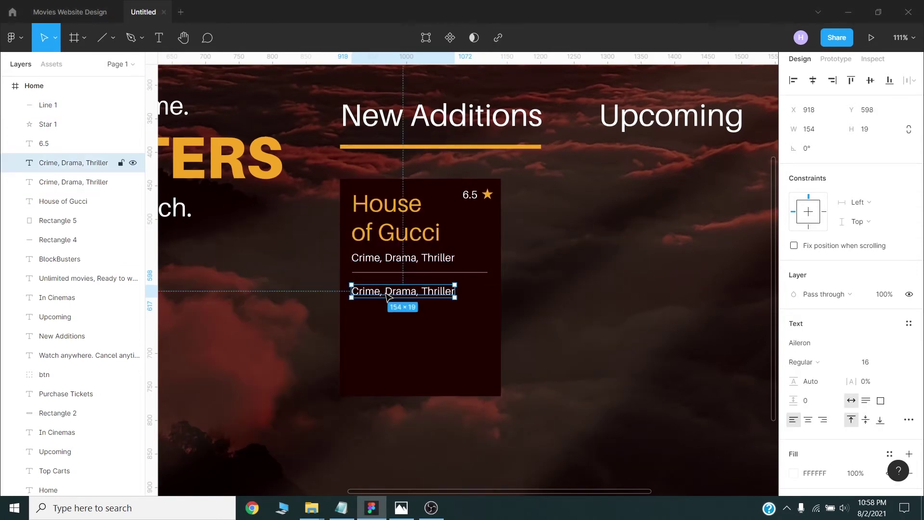
{"action": "key", "text": "Return"}
{"action": "key", "text": "ctrl+v"}
{"action": "key", "text": "ctrl+a"}
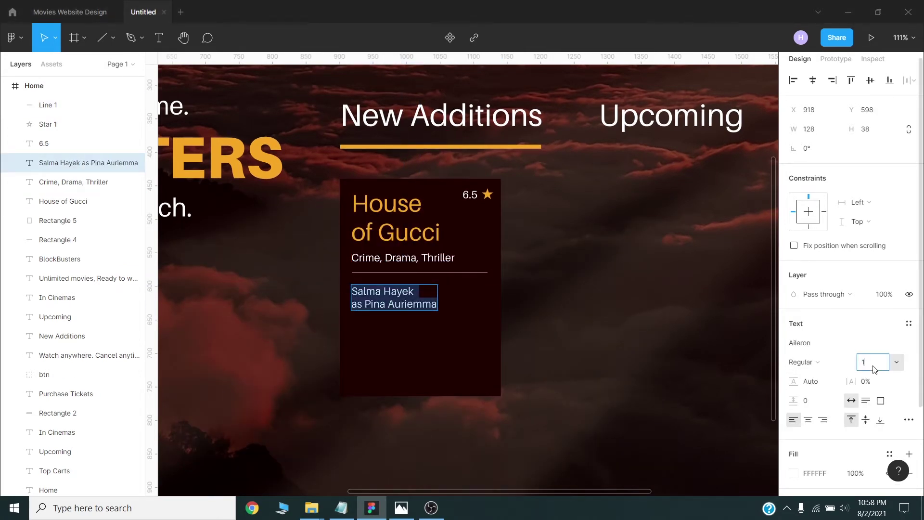
{"action": "type", "text": "4"}
{"action": "key", "text": "Return"}
{"action": "left_click", "coordinate": [408, 290]}
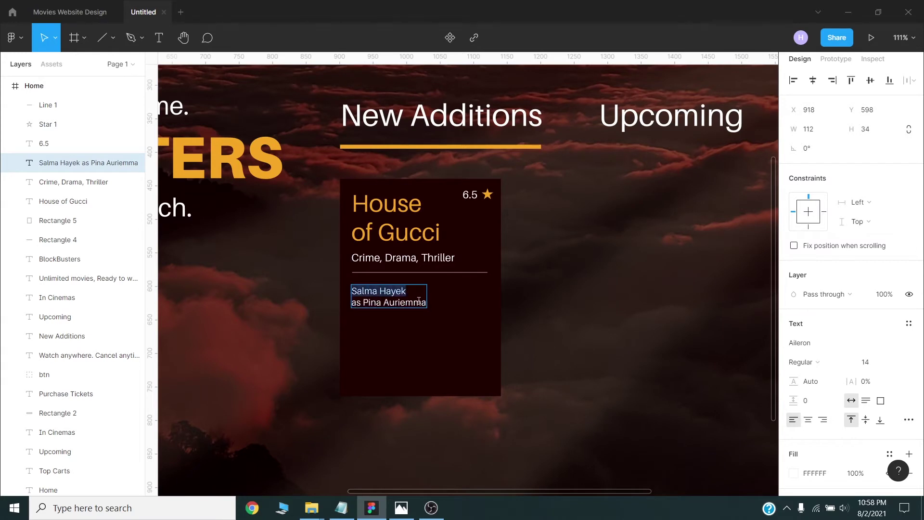
{"action": "key", "text": "Escape"}
Step: Duplicate the cast entry twice and distribute the three entries evenly
{"action": "left_click_drag", "start_coordinate": [389, 299], "coordinate": [392, 328]}
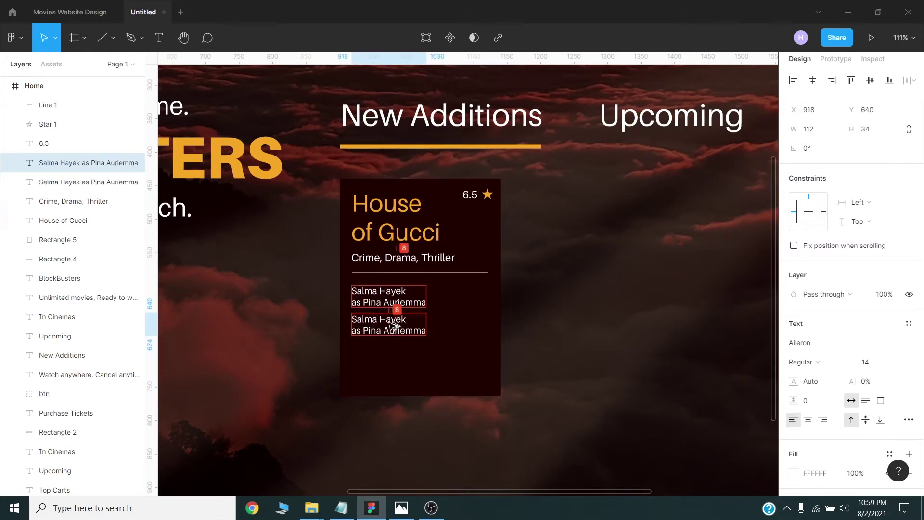
{"action": "key", "text": "ctrl+d"}
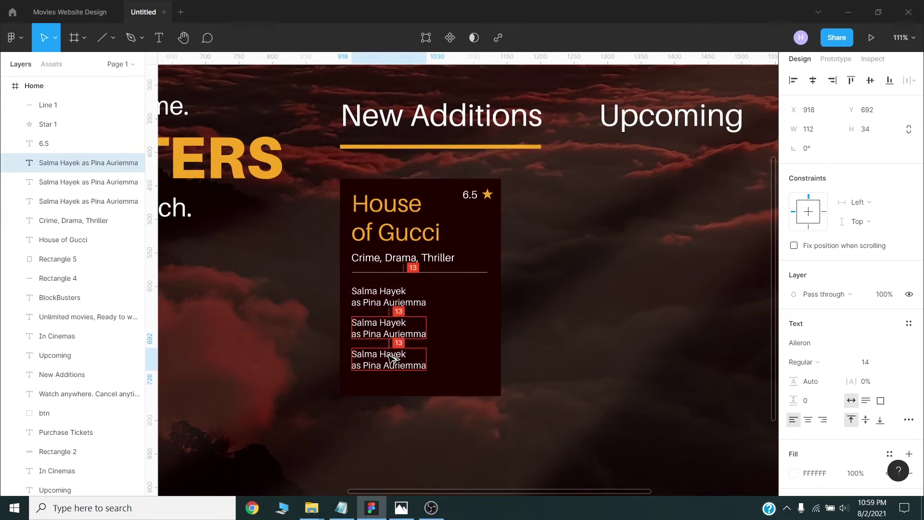
{"action": "left_click", "coordinate": [389, 327], "text": "shift"}
{"action": "left_click", "coordinate": [387, 295], "text": "shift"}
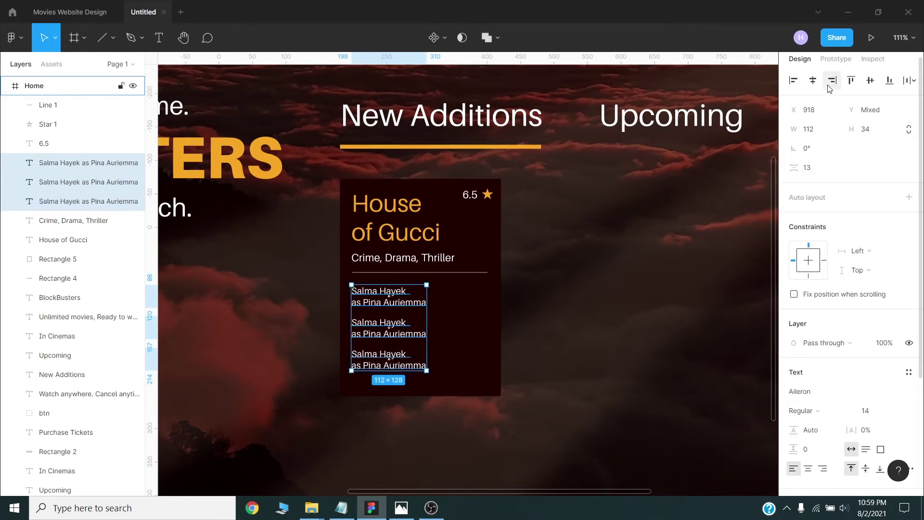
{"action": "left_click", "coordinate": [908, 83]}
{"action": "left_click", "coordinate": [761, 118]}
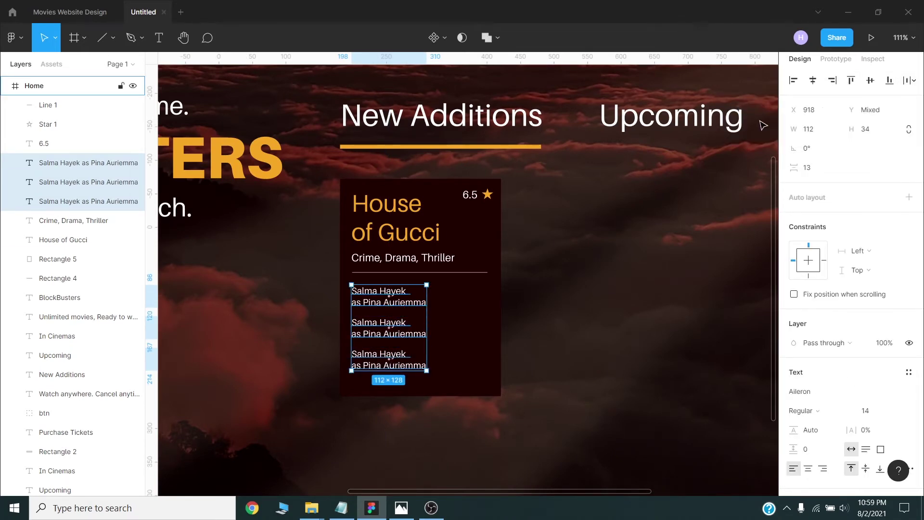
{"action": "left_click", "coordinate": [389, 327]}
Step: Replace the second and third entries with the Adam Driver and Jared Leto text
{"action": "left_click", "coordinate": [341, 508]}
{"action": "left_click", "coordinate": [180, 346]}
{"action": "key", "text": "shift+Down"}
{"action": "key", "text": "shift+Down"}
{"action": "key", "text": "ctrl+c"}
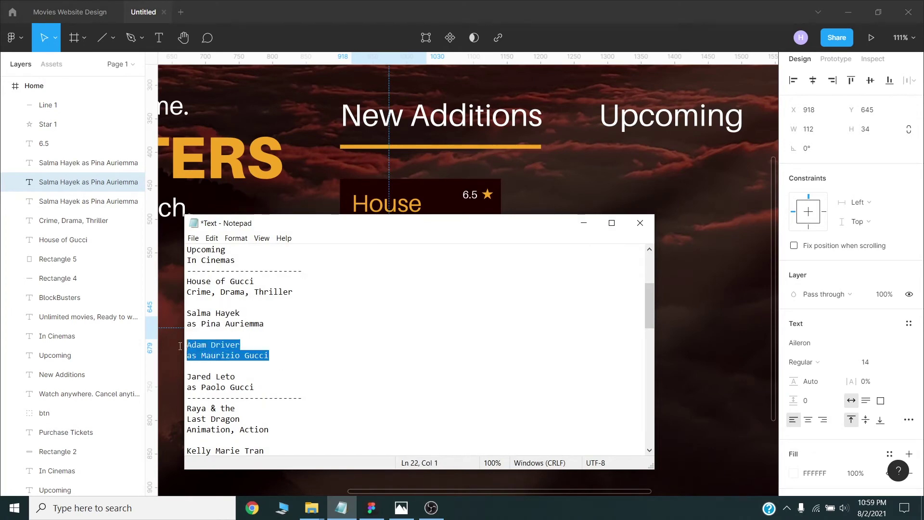
{"action": "left_click", "coordinate": [585, 222]}
{"action": "key", "text": "Return"}
{"action": "key", "text": "ctrl+v"}
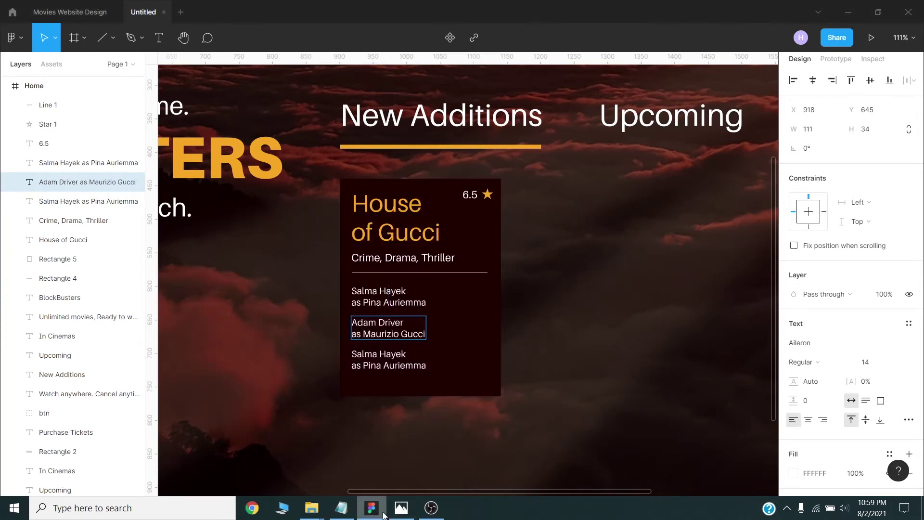
{"action": "left_click", "coordinate": [341, 508]}
{"action": "left_click", "coordinate": [181, 347]}
{"action": "key", "text": "shift+Down"}
{"action": "key", "text": "shift+Down"}
{"action": "key", "text": "ctrl+c"}
{"action": "left_click", "coordinate": [585, 222]}
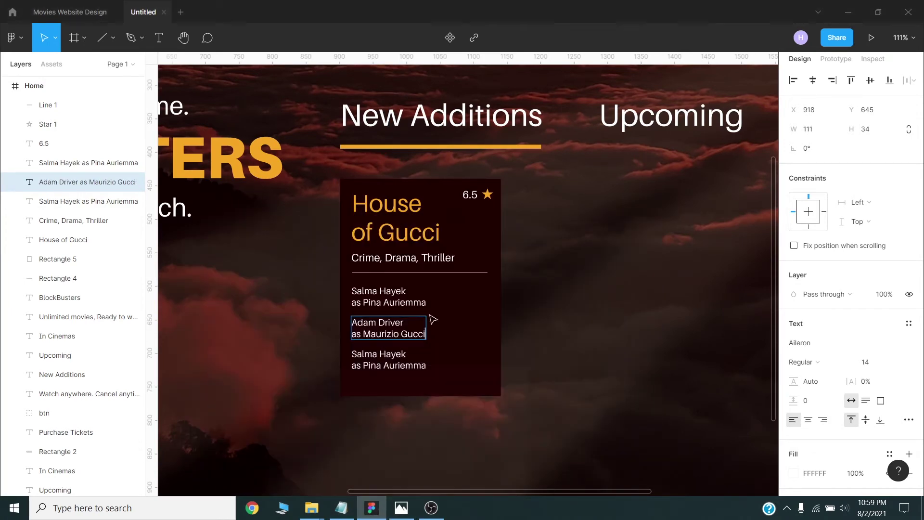
{"action": "double_click", "coordinate": [379, 355]}
{"action": "key", "text": "ctrl+a"}
{"action": "key", "text": "ctrl+v"}
Step: Make the Salma Hayek, Adam Driver and Jared Leto name lines Bold
{"action": "triple_click", "coordinate": [406, 292]}
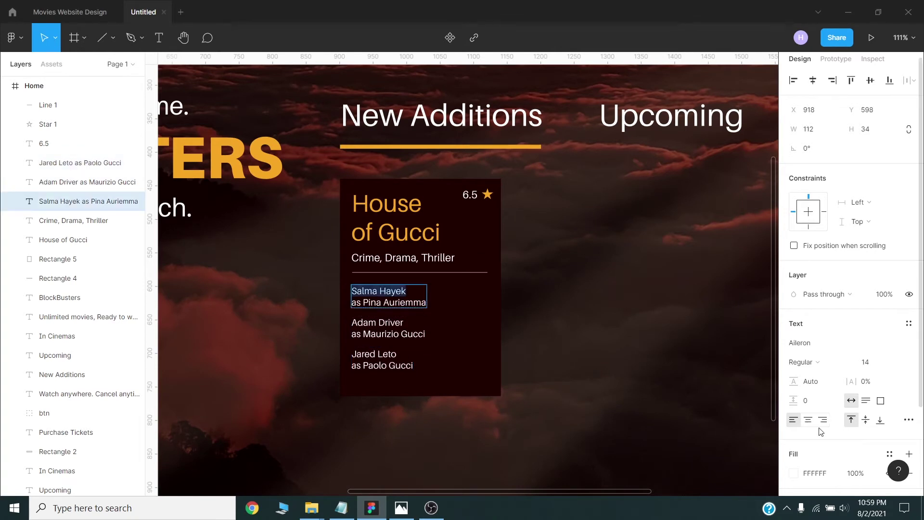
{"action": "left_click", "coordinate": [855, 364]}
{"action": "left_click", "coordinate": [831, 339]}
{"action": "triple_click", "coordinate": [380, 322]}
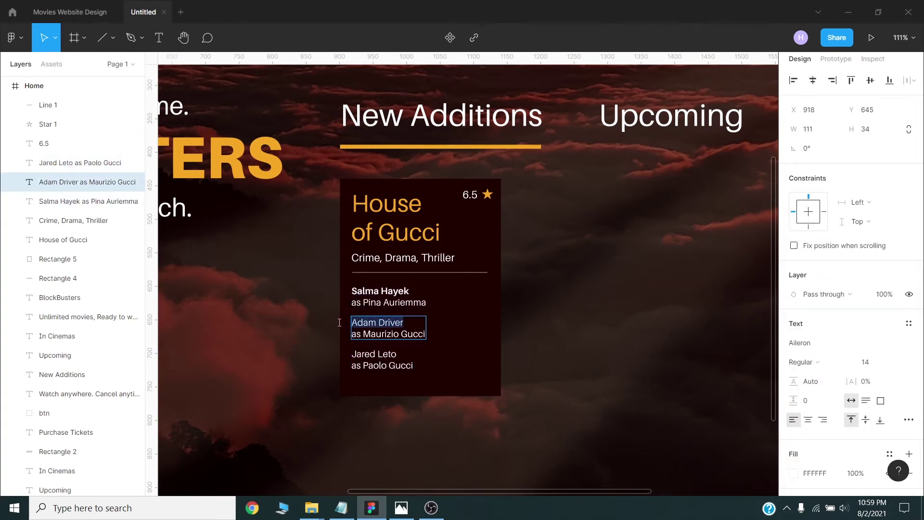
{"action": "left_click", "coordinate": [832, 366]}
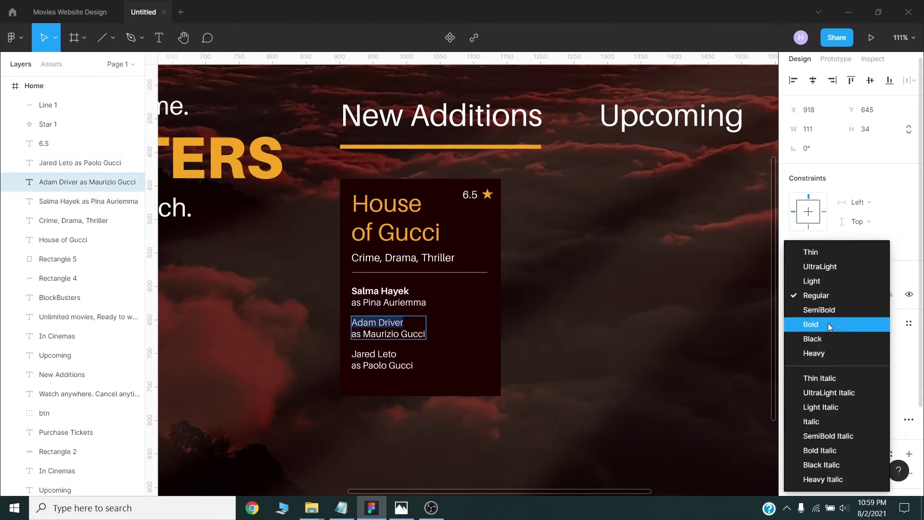
{"action": "left_click", "coordinate": [815, 324]}
{"action": "triple_click", "coordinate": [373, 354]}
{"action": "left_click", "coordinate": [822, 363]}
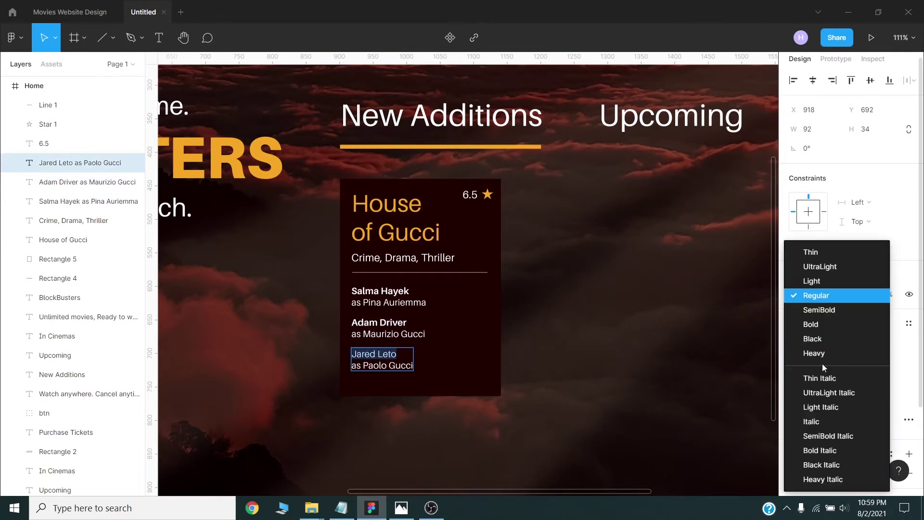
{"action": "left_click", "coordinate": [818, 325]}
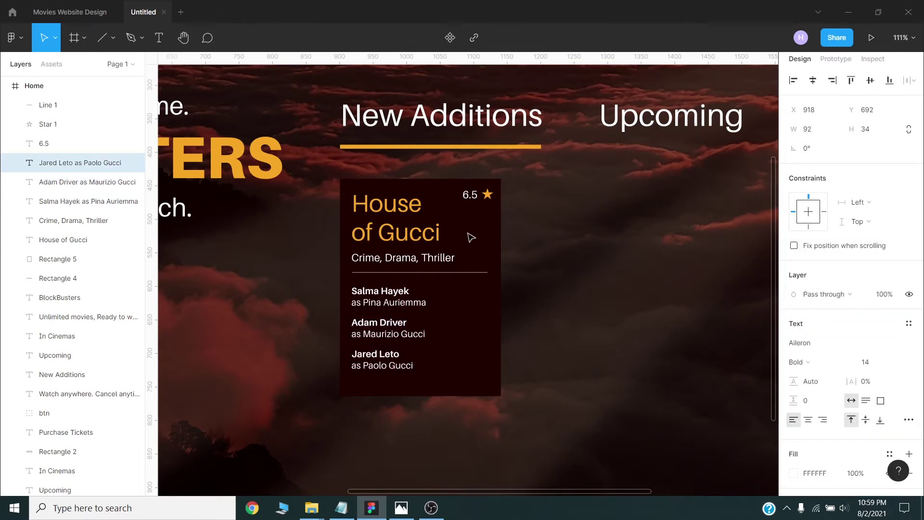
{"action": "left_click", "coordinate": [114, 38]}
Step: Draw a thin orange bar along the card's bottom, aligned to its left edge
{"action": "left_click", "coordinate": [91, 65]}
{"action": "left_click_drag", "start_coordinate": [343, 393], "coordinate": [443, 397]}
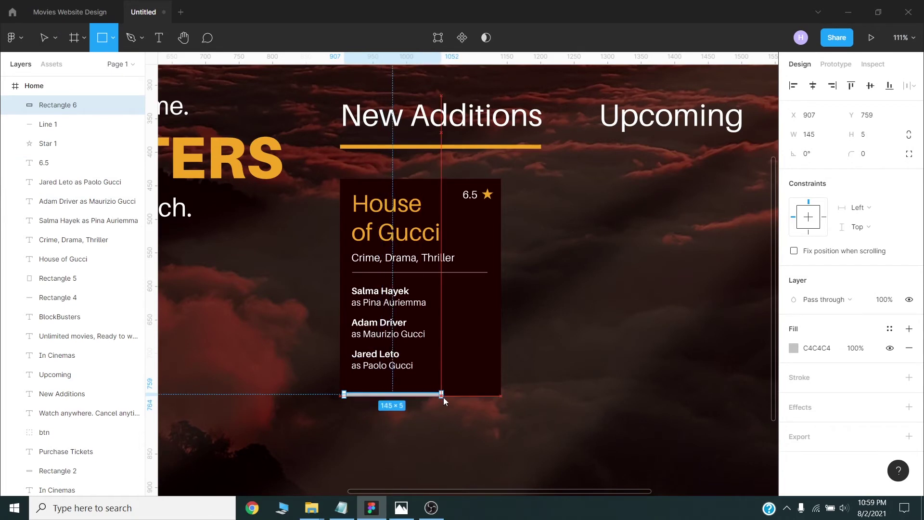
{"action": "left_click", "coordinate": [458, 371], "text": "shift"}
{"action": "left_click", "coordinate": [794, 87]}
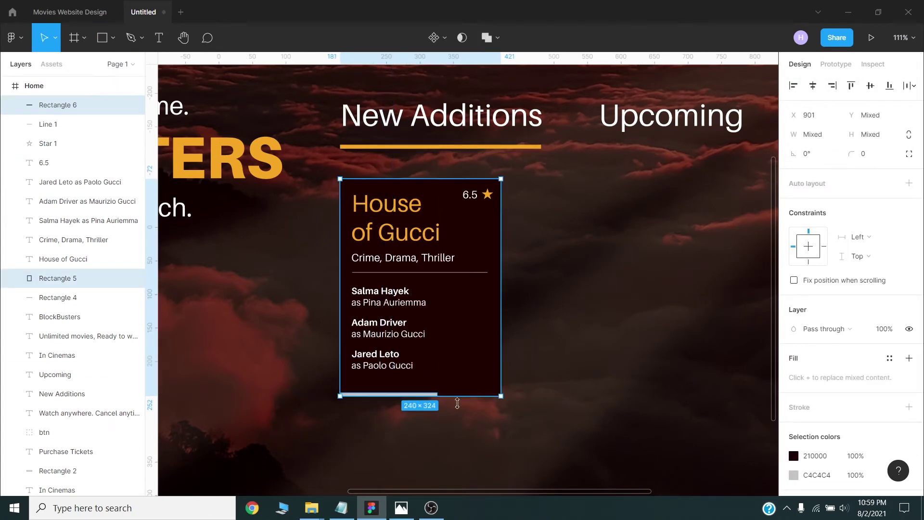
{"action": "left_click", "coordinate": [427, 394]}
{"action": "left_click", "coordinate": [796, 348]}
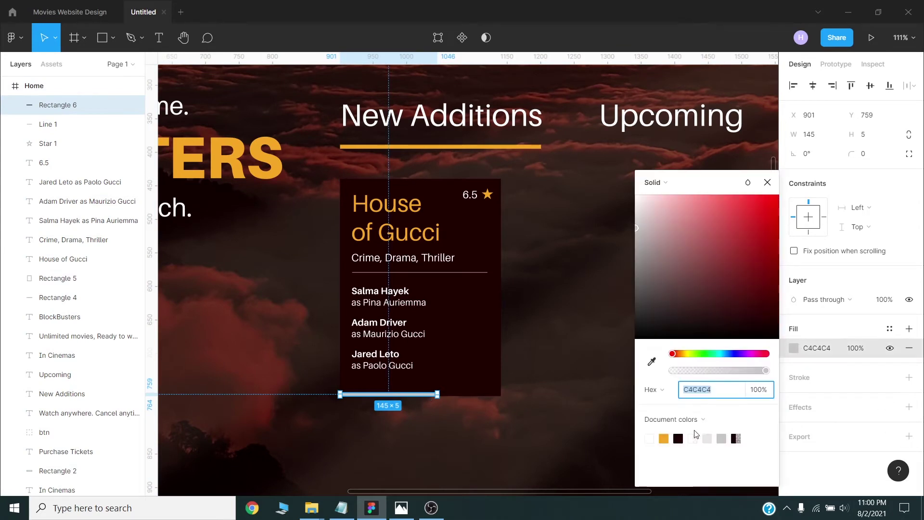
{"action": "left_click", "coordinate": [691, 456]}
Step: Duplicate the 6.5 rating to sit just above the bar's right end
{"action": "mouse_move", "coordinate": [470, 194]}
{"action": "left_mouse_down"}
{"action": "mouse_move", "coordinate": [421, 395]}
{"action": "mouse_move", "coordinate": [438, 388]}
{"action": "left_mouse_up"}
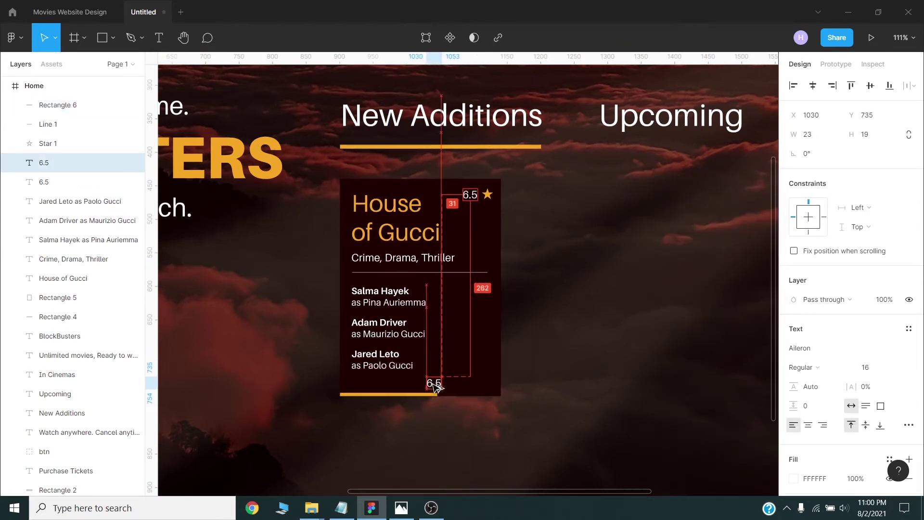
{"action": "key", "text": "Escape"}
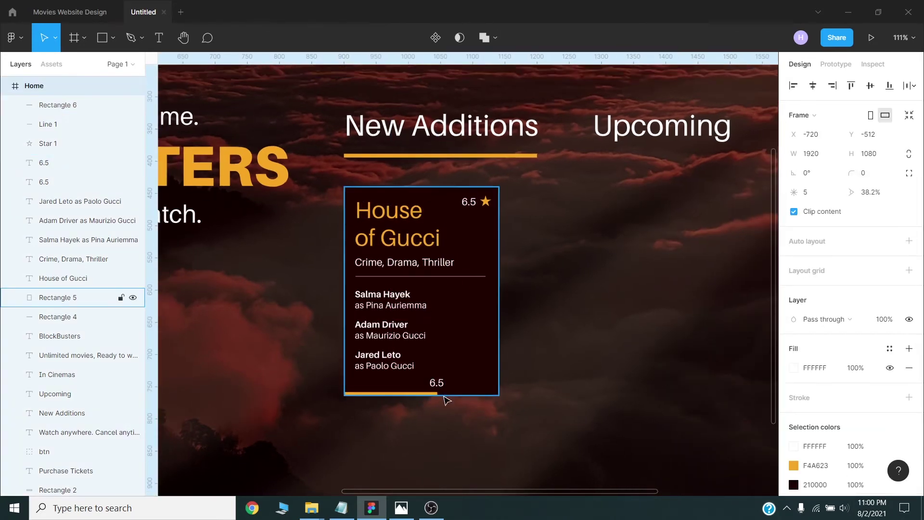
{"action": "scroll", "coordinate": [445, 402], "scroll_direction": "down", "scroll_amount": 5}
{"action": "left_click_drag", "start_coordinate": [442, 404], "coordinate": [450, 328]}
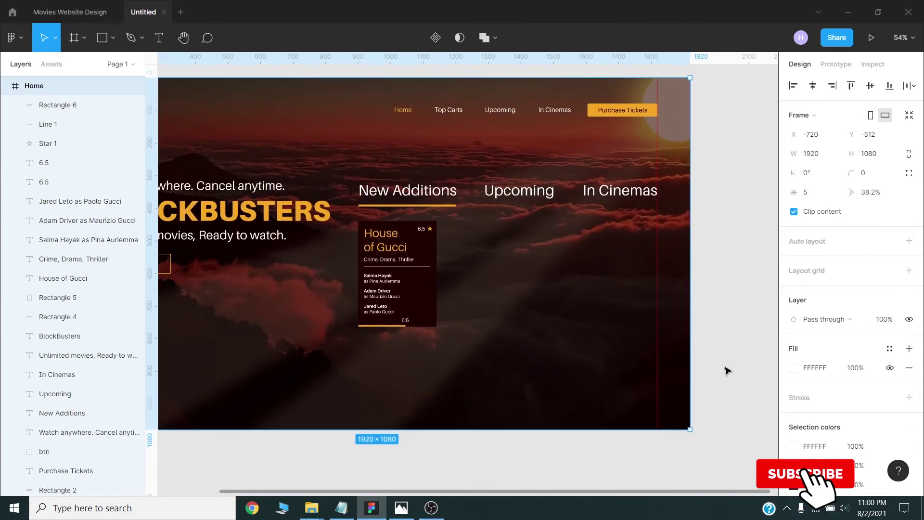
Step: Group the House of Gucci card layers and place a copy beside it
{"action": "left_click", "coordinate": [685, 353]}
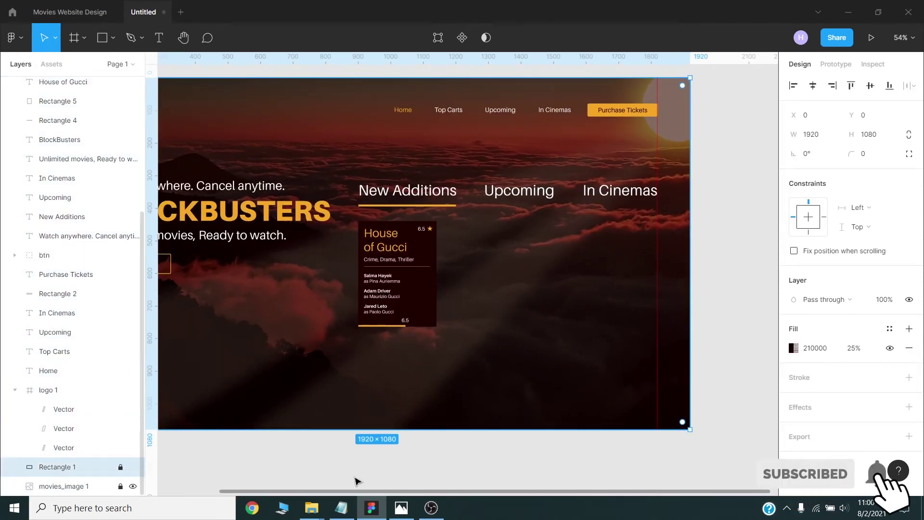
{"action": "left_click_drag", "start_coordinate": [439, 351], "coordinate": [355, 217]}
{"action": "key", "text": "ctrl+g"}
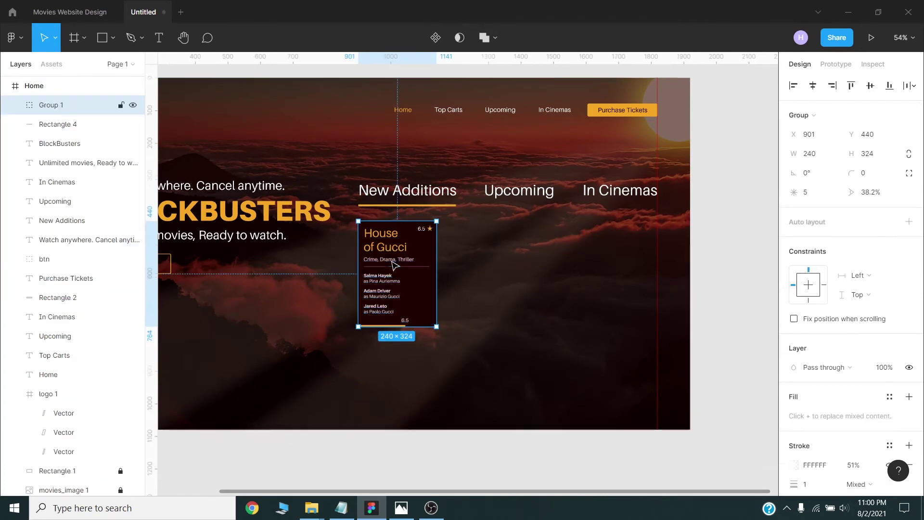
{"action": "key", "text": "Escape"}
{"action": "left_click", "coordinate": [404, 252]}
{"action": "key", "text": "ctrl+c"}
{"action": "key", "text": "ctrl+v"}
{"action": "left_click_drag", "start_coordinate": [471, 246], "coordinate": [499, 246]}
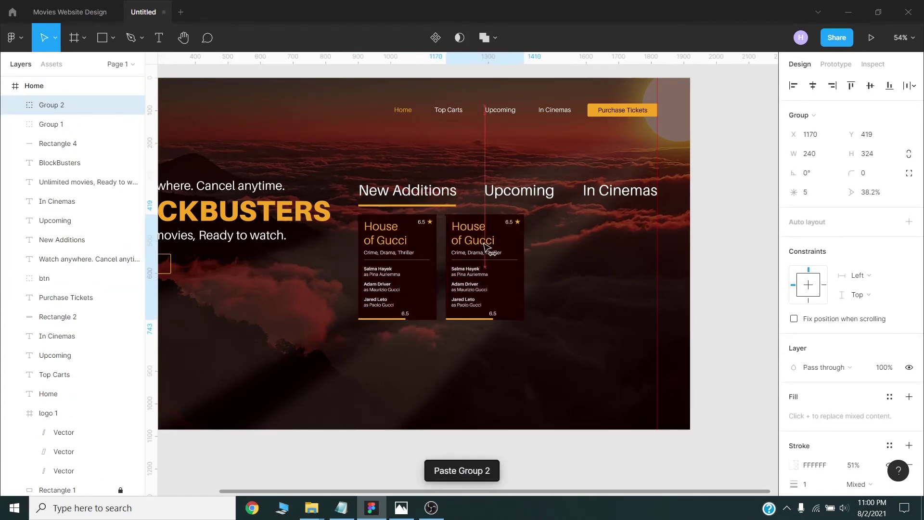
Step: Copy the pair of cards and place them to the right, making four cards
{"action": "left_click_drag", "start_coordinate": [311, 186], "coordinate": [522, 322]}
{"action": "key", "text": "ctrl+c"}
{"action": "key", "text": "ctrl+v"}
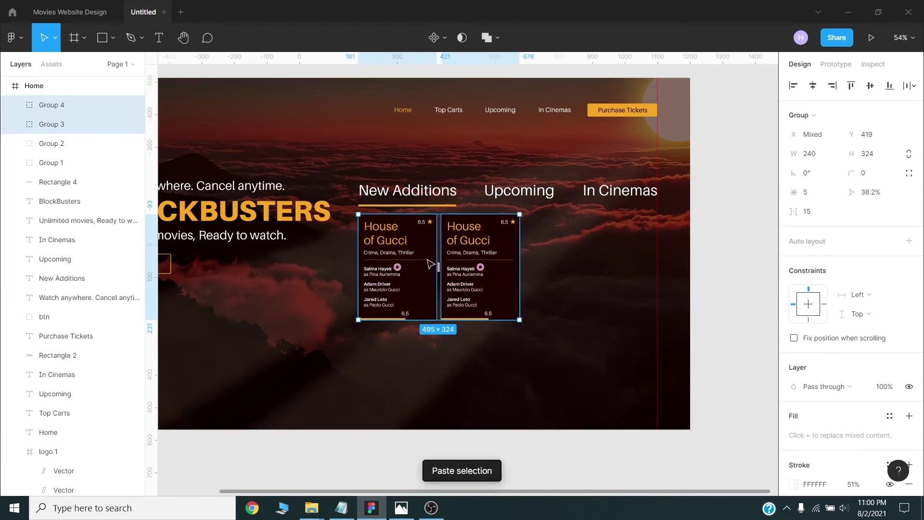
{"action": "left_click_drag", "start_coordinate": [429, 262], "coordinate": [624, 243]}
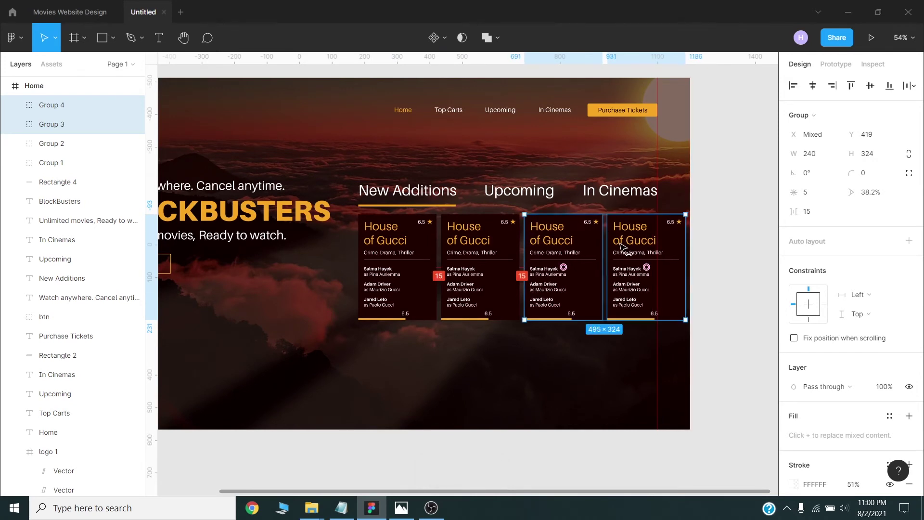
{"action": "left_click", "coordinate": [586, 363]}
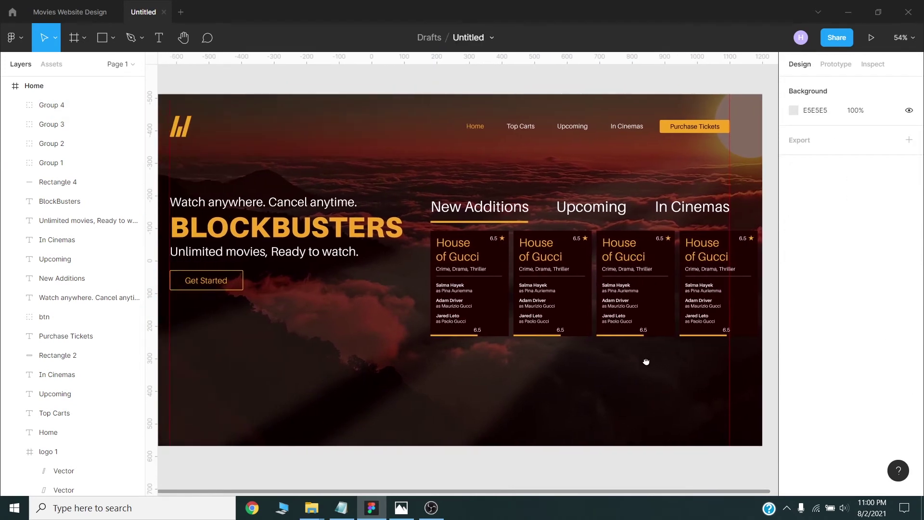
{"action": "left_click_drag", "start_coordinate": [567, 356], "coordinate": [566, 356]}
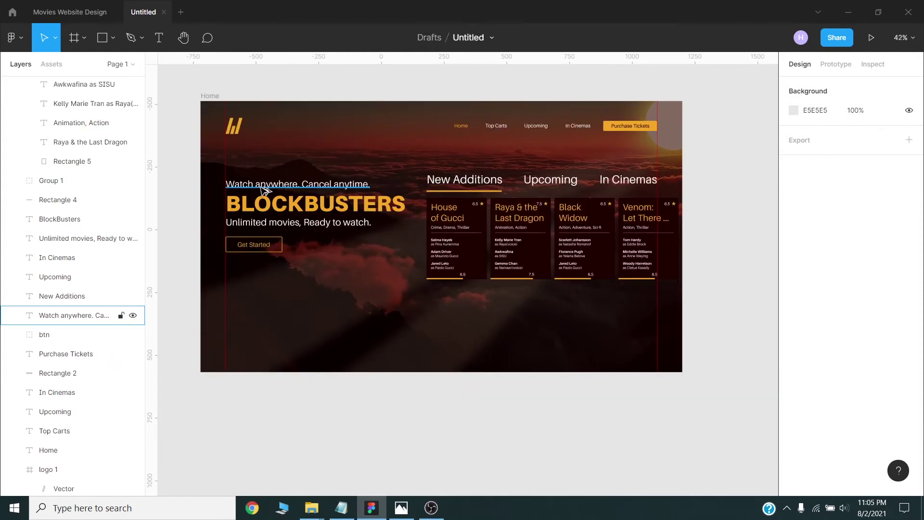
Step: Duplicate the tagline lower and retype it as 'What others say about Us:'
{"action": "left_click_drag", "start_coordinate": [263, 190], "coordinate": [279, 294]}
{"action": "key", "text": "Return"}
{"action": "type", "text": "What others say about Us:"}
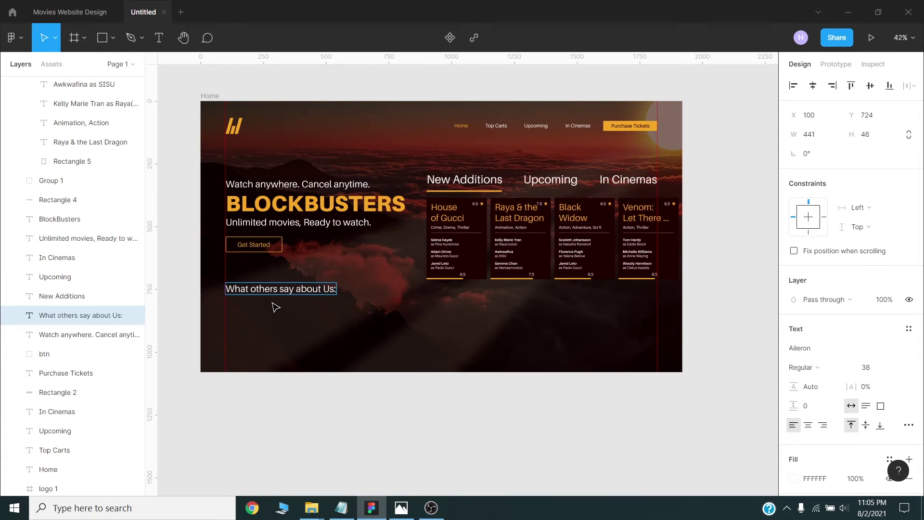
{"action": "key", "text": "ctrl+a"}
{"action": "key", "text": "Escape"}
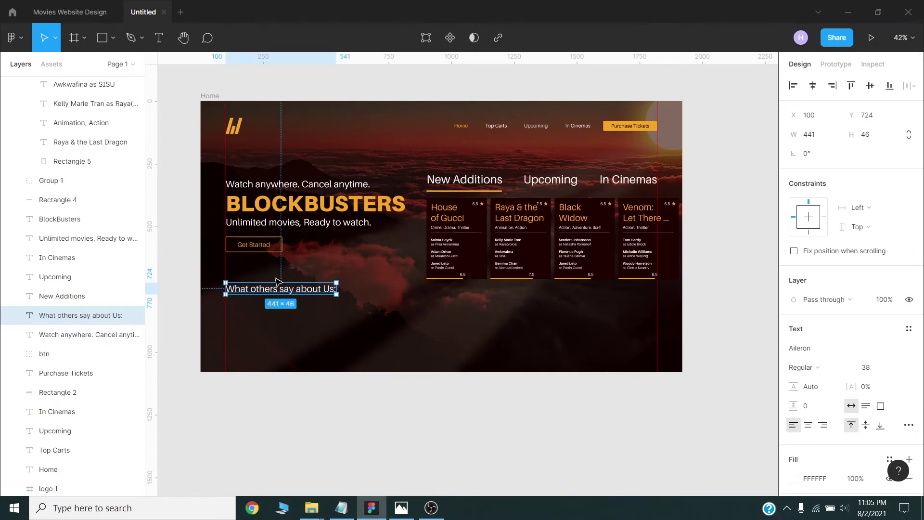
Step: Add a copy below the heading at size 24, Bold, filled orange
{"action": "left_click_drag", "start_coordinate": [275, 285], "coordinate": [271, 305]}
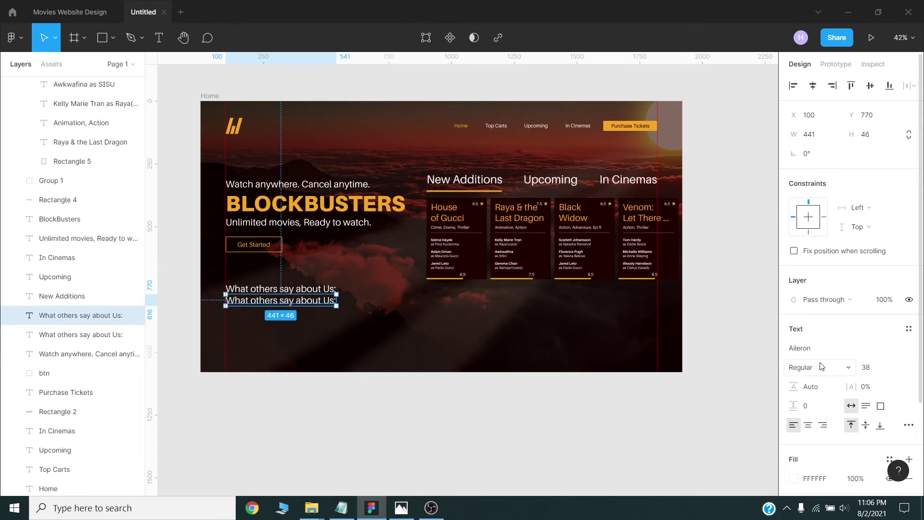
{"action": "left_click", "coordinate": [879, 367]}
{"action": "type", "text": "24"}
{"action": "key", "text": "Return"}
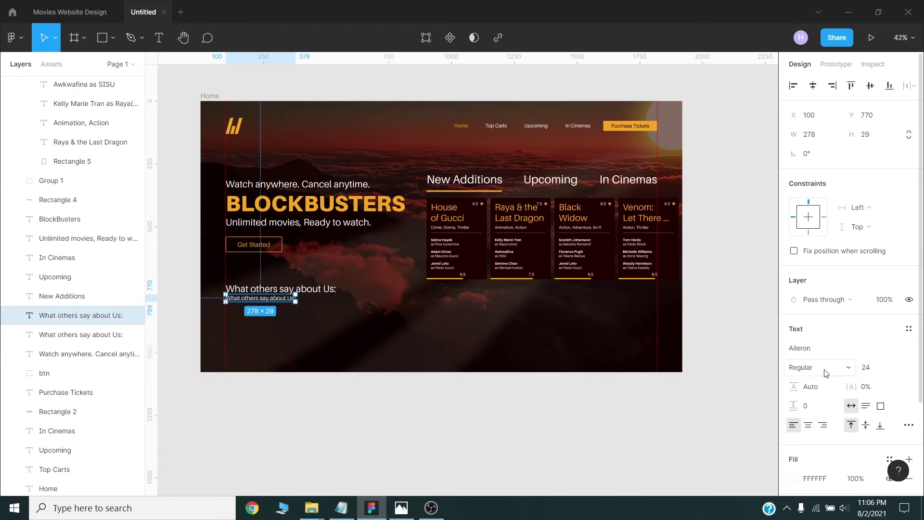
{"action": "left_click", "coordinate": [818, 367]}
{"action": "left_click", "coordinate": [827, 323]}
{"action": "left_click_drag", "start_coordinate": [289, 298], "coordinate": [289, 303]}
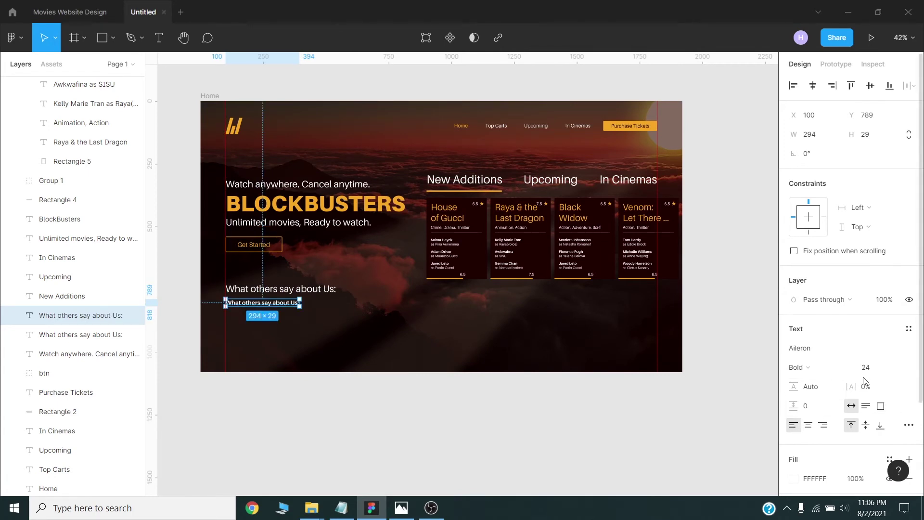
{"action": "scroll", "coordinate": [848, 379], "scroll_direction": "down", "scroll_amount": 3}
{"action": "left_click", "coordinate": [794, 362]}
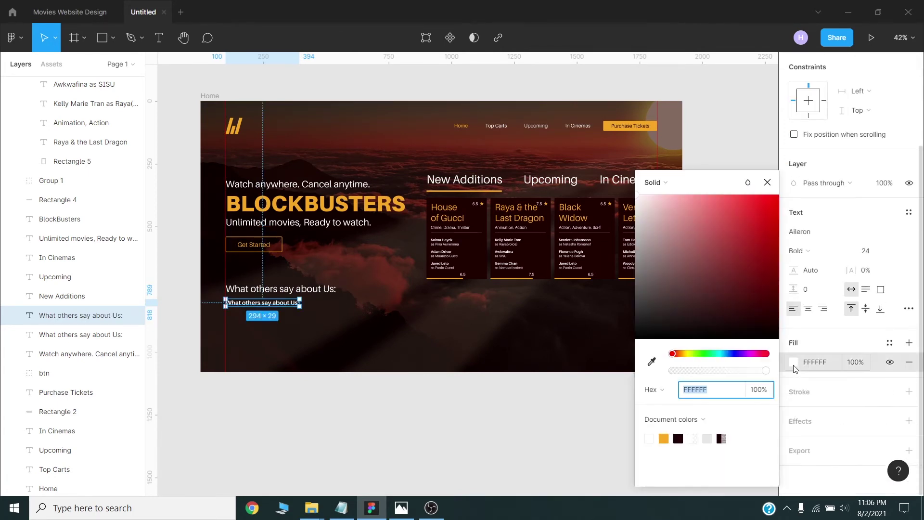
{"action": "left_click", "coordinate": [663, 437]}
Step: Paste the reviewer's name from Notepad and duplicate it below for the quote
{"action": "left_click", "coordinate": [341, 507]}
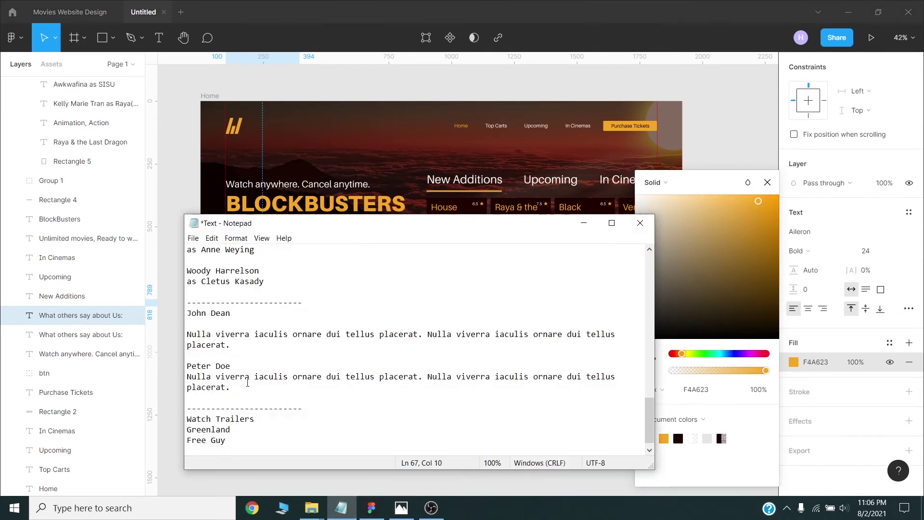
{"action": "scroll", "coordinate": [259, 350], "scroll_direction": "down", "scroll_amount": 1}
{"action": "key", "text": "ctrl+c"}
{"action": "left_click", "coordinate": [583, 223]}
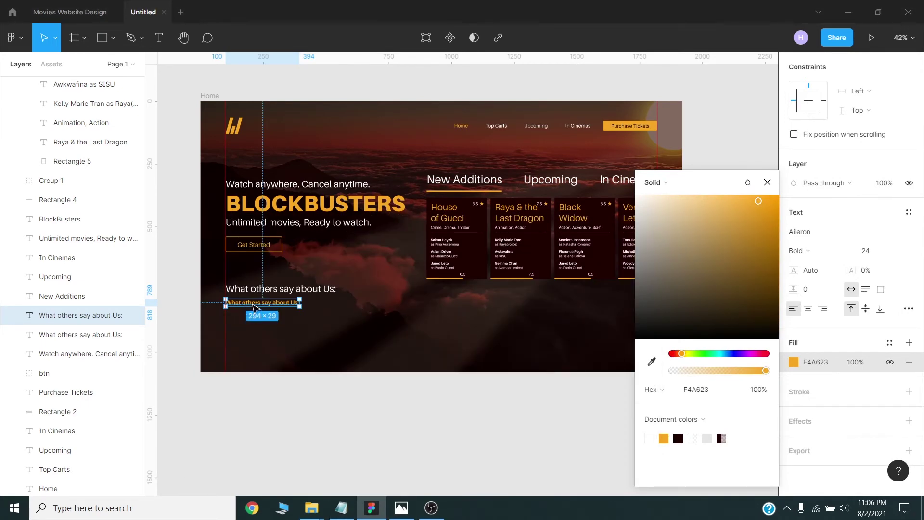
{"action": "key", "text": "ctrl+v"}
{"action": "key", "text": "Escape"}
{"action": "left_click_drag", "start_coordinate": [274, 293], "coordinate": [274, 317]}
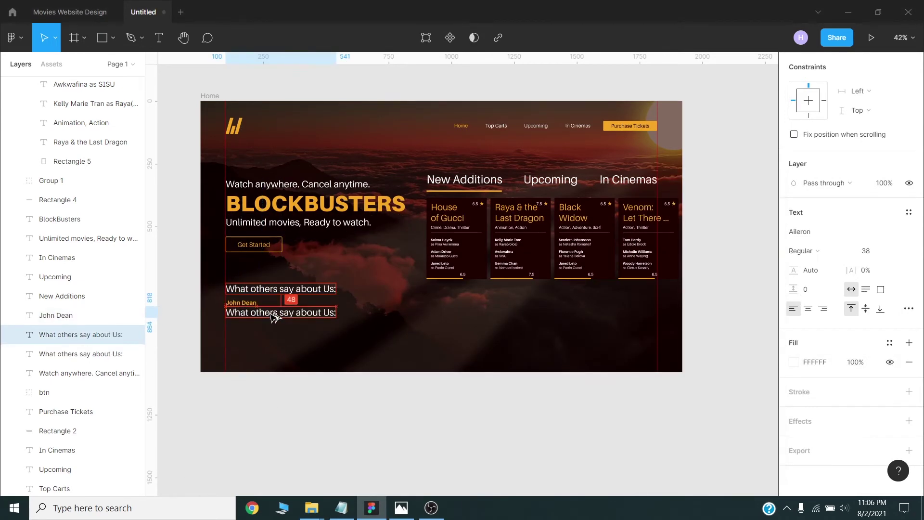
Step: Paste the review quote, set size 16 and line height 24, and narrow it to wrap
{"action": "left_click", "coordinate": [341, 507]}
{"action": "triple_click", "coordinate": [322, 333]}
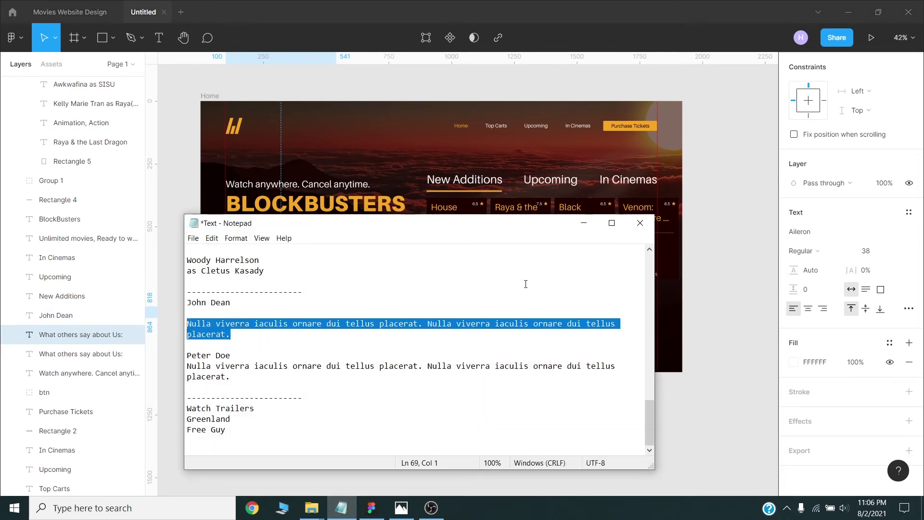
{"action": "key", "text": "alt+Tab"}
{"action": "key", "text": "ctrl+v"}
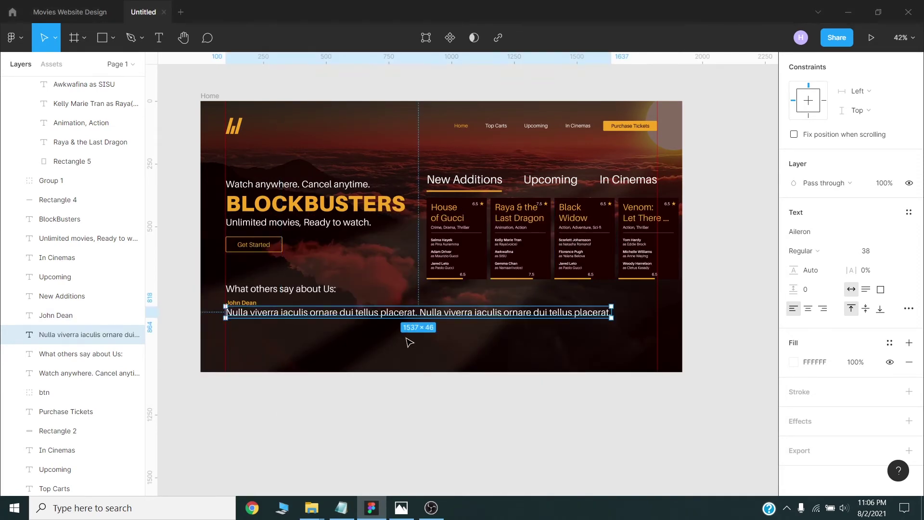
{"action": "key", "text": "Return"}
{"action": "type", "text": "16"}
{"action": "key", "text": "Return"}
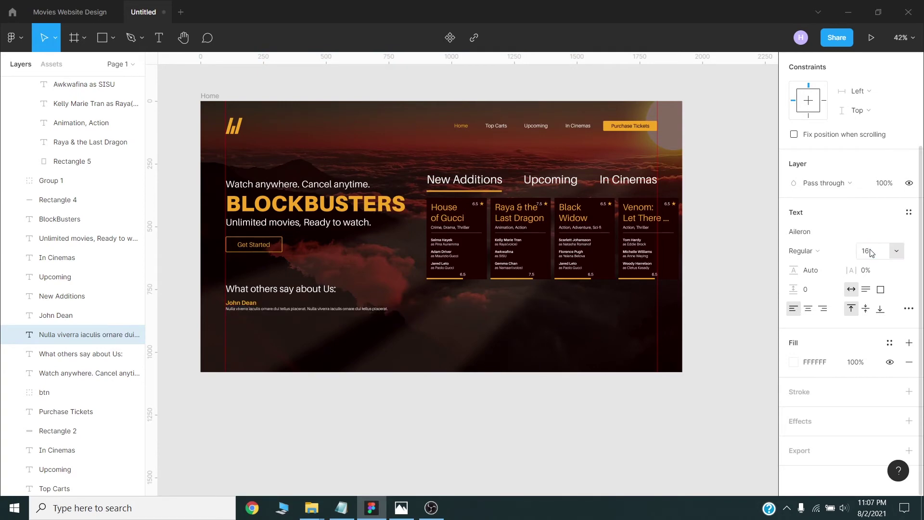
{"action": "left_click", "coordinate": [824, 275]}
{"action": "type", "text": "24"}
{"action": "key", "text": "Return"}
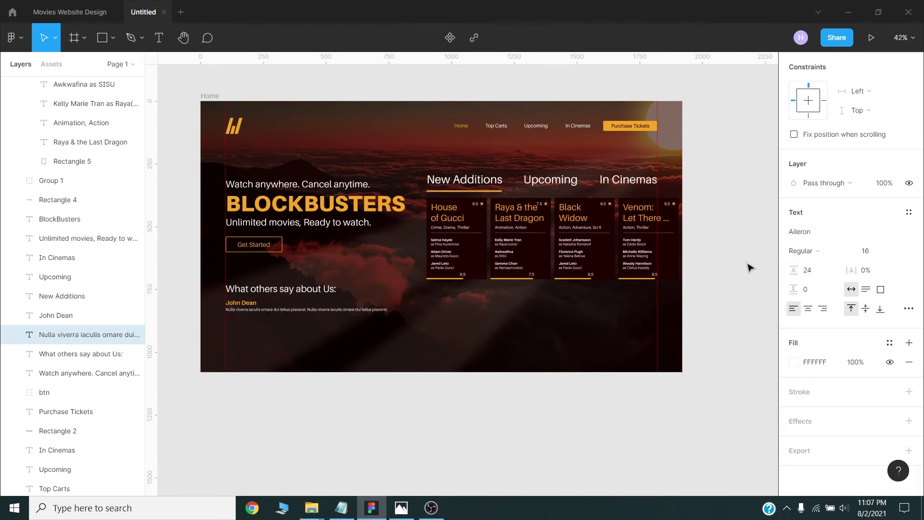
{"action": "scroll", "coordinate": [311, 323], "scroll_direction": "up", "scroll_amount": 2, "text": "ctrl"}
{"action": "scroll", "coordinate": [325, 299], "scroll_direction": "up", "scroll_amount": 2, "text": "ctrl"}
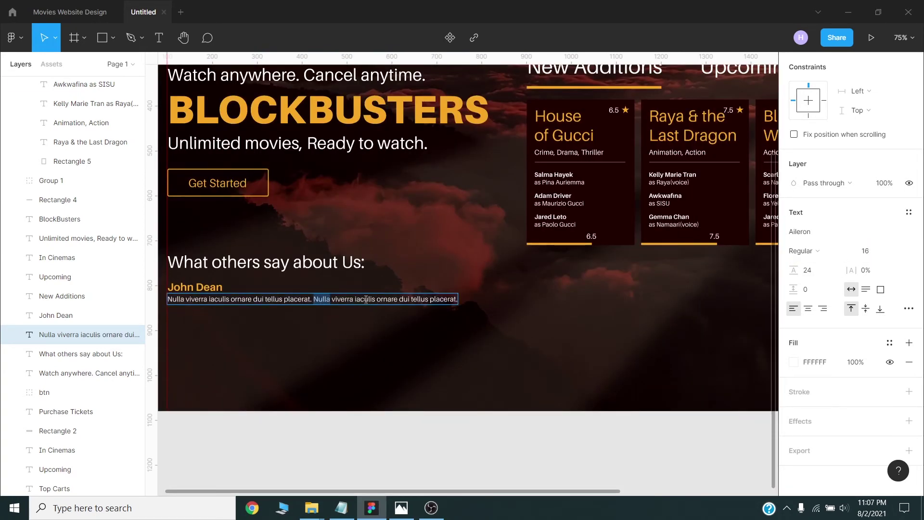
{"action": "left_click_drag", "start_coordinate": [356, 295], "coordinate": [353, 299]}
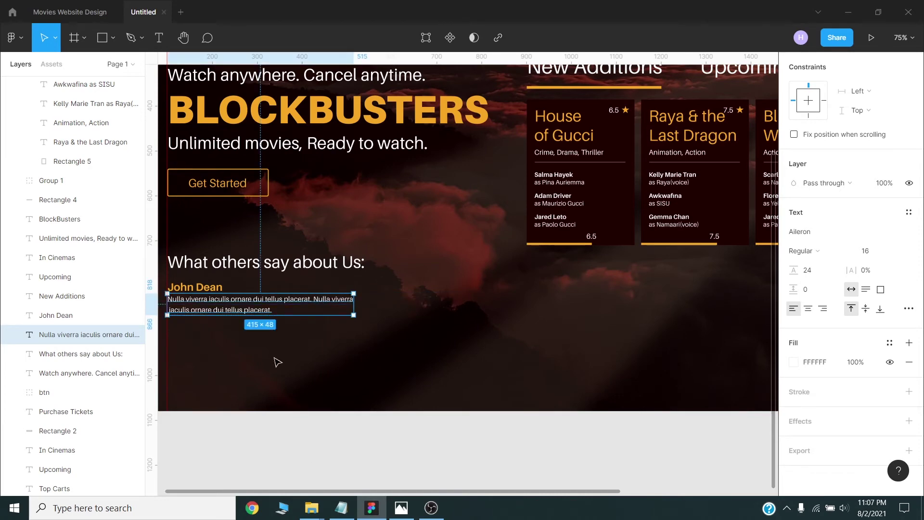
{"action": "scroll", "coordinate": [260, 306], "scroll_direction": "left", "scroll_amount": 3}
Step: Copy the name and quote pair below and select its name for a second reviewer
{"action": "left_click", "coordinate": [339, 277], "text": "shift"}
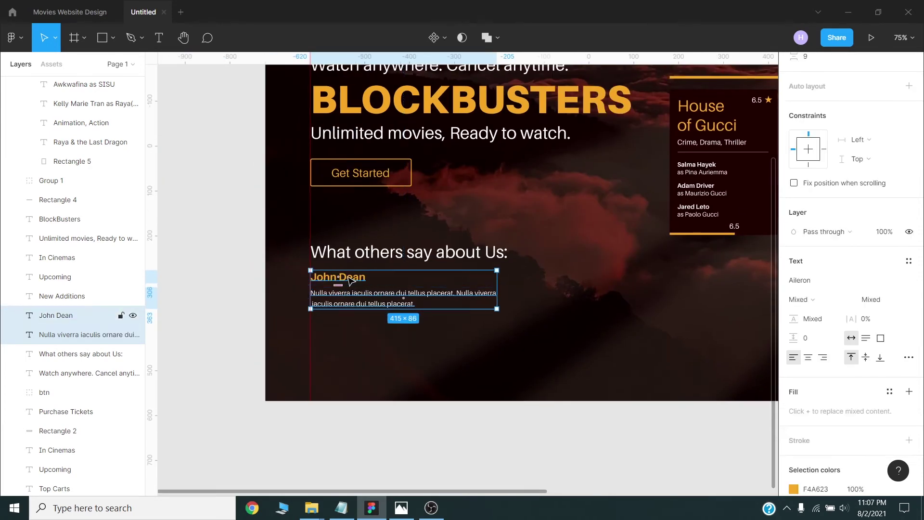
{"action": "left_click_drag", "start_coordinate": [350, 288], "coordinate": [349, 331]}
{"action": "key", "text": "ctrl+z"}
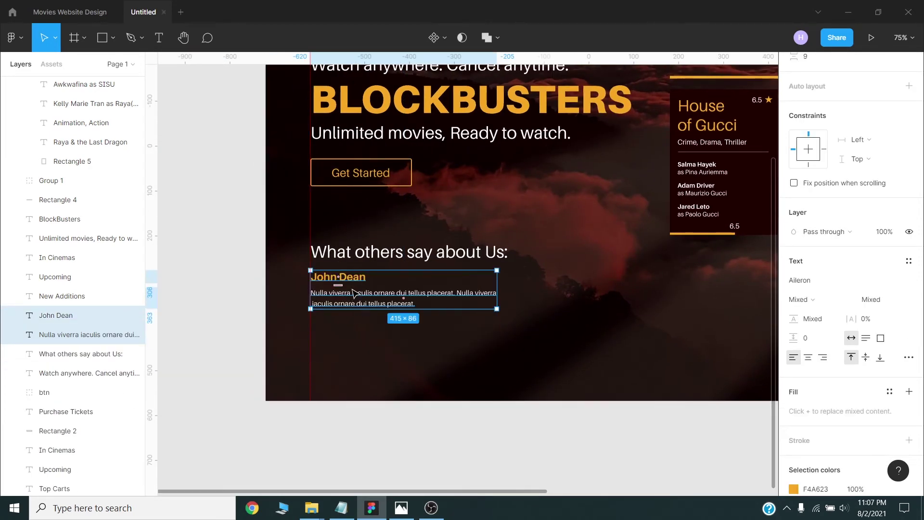
{"action": "key", "text": "ctrl+v"}
{"action": "left_click_drag", "start_coordinate": [355, 293], "coordinate": [354, 340]}
{"action": "left_click", "coordinate": [355, 327]}
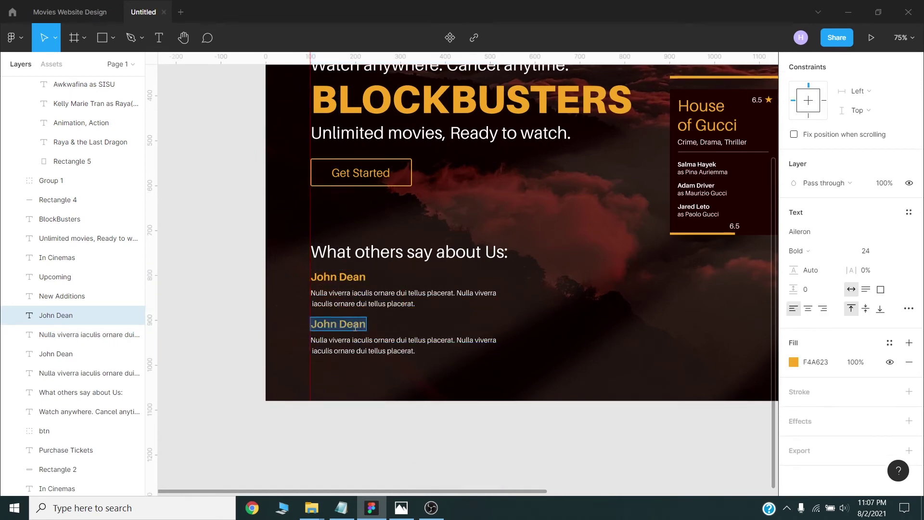
Step: Finish entering the second reviewer's name in the testimonials
{"action": "type", "text": "Hami"}
{"action": "key", "text": "Escape"}
{"action": "scroll", "coordinate": [372, 383], "scroll_direction": "down", "scroll_amount": 3}
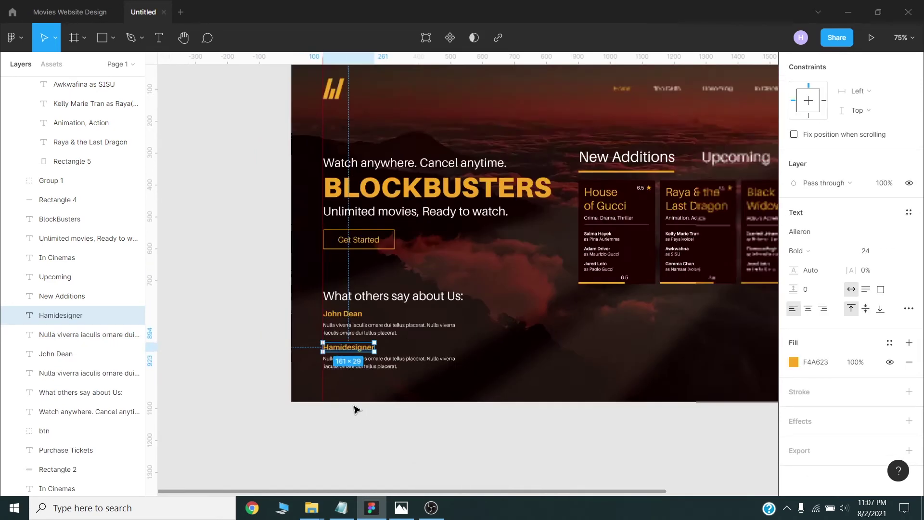
{"action": "left_click", "coordinate": [579, 442]}
{"action": "scroll", "coordinate": [579, 442], "scroll_direction": "right", "scroll_amount": 3}
Step: Duplicate the New Additions heading to the lower right and retitle it 'Watch Trailers'
{"action": "left_click", "coordinate": [461, 157]}
{"action": "mouse_move", "coordinate": [461, 156]}
{"action": "left_mouse_down"}
{"action": "mouse_move", "coordinate": [598, 293]}
{"action": "mouse_move", "coordinate": [623, 284]}
{"action": "left_mouse_up"}
{"action": "key", "text": "Return"}
{"action": "type", "text": "Watch Trailers"}
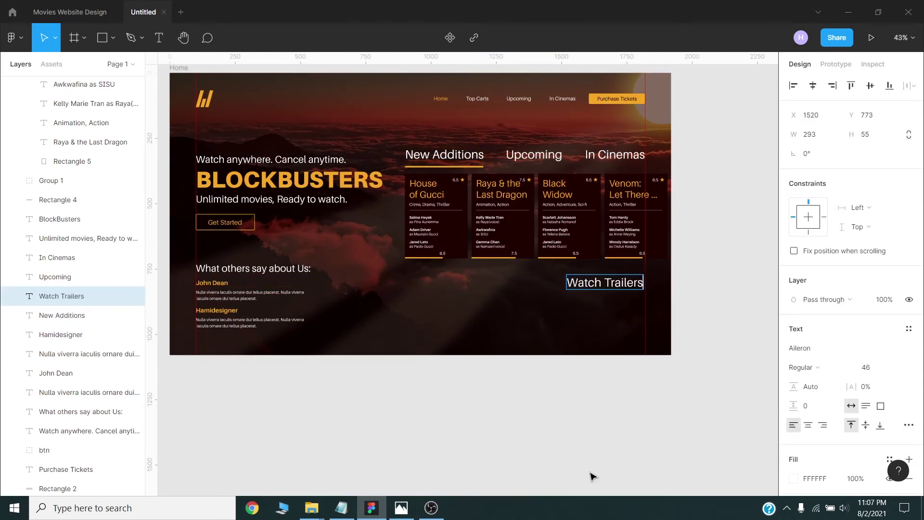
{"action": "key", "text": "Escape"}
{"action": "mouse_move", "coordinate": [604, 282]}
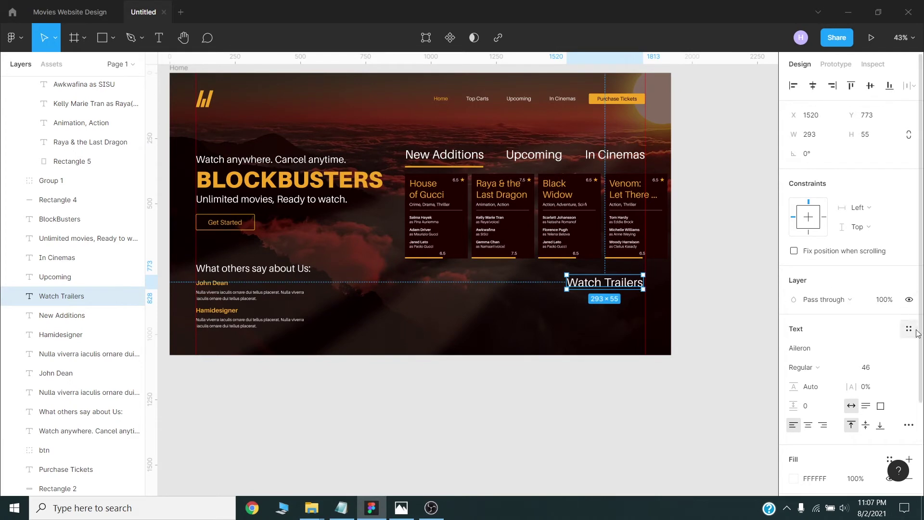
Step: Nudge the Watch Trailers heading right from X 1520 to 1531
{"action": "left_click_drag", "start_coordinate": [627, 281], "coordinate": [631, 279]}
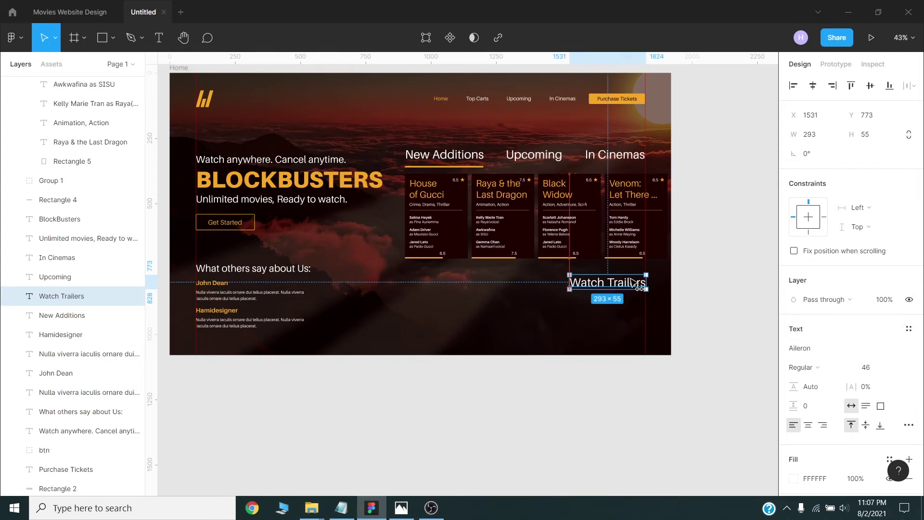
{"action": "left_click", "coordinate": [597, 381]}
{"action": "left_click_drag", "start_coordinate": [588, 398], "coordinate": [588, 380]}
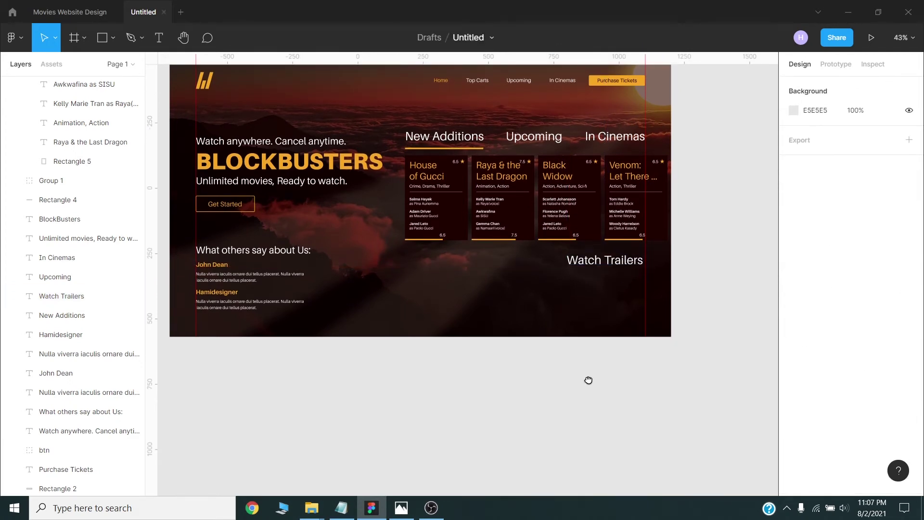
Step: Draw a 450×170 rectangle with corner radius 6 under the movie cards
{"action": "left_click", "coordinate": [112, 38]}
{"action": "left_click", "coordinate": [100, 67]}
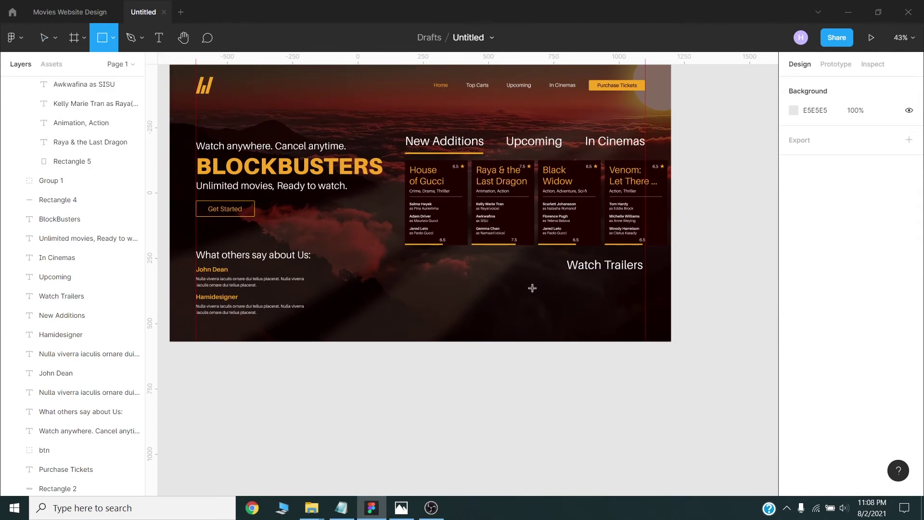
{"action": "left_click", "coordinate": [414, 296]}
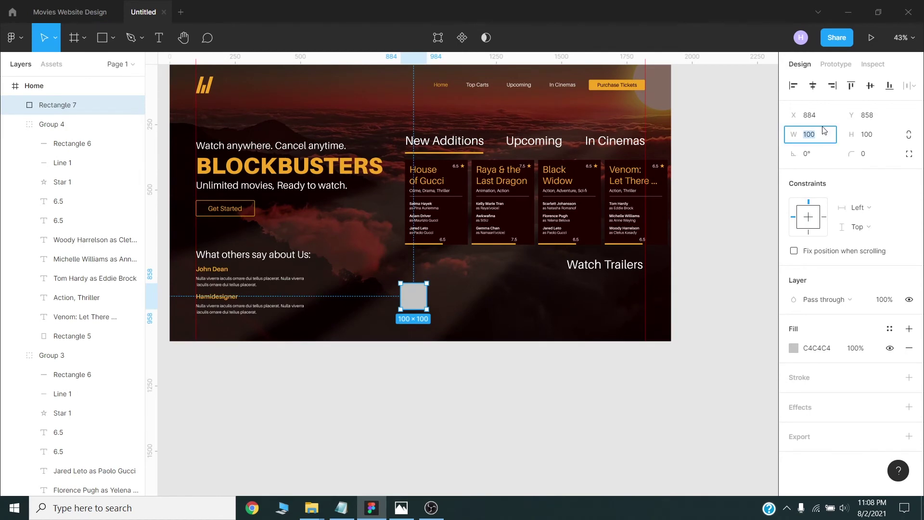
{"action": "type", "text": "450"}
{"action": "key", "text": "Tab"}
{"action": "type", "text": "170"}
{"action": "key", "text": "Return"}
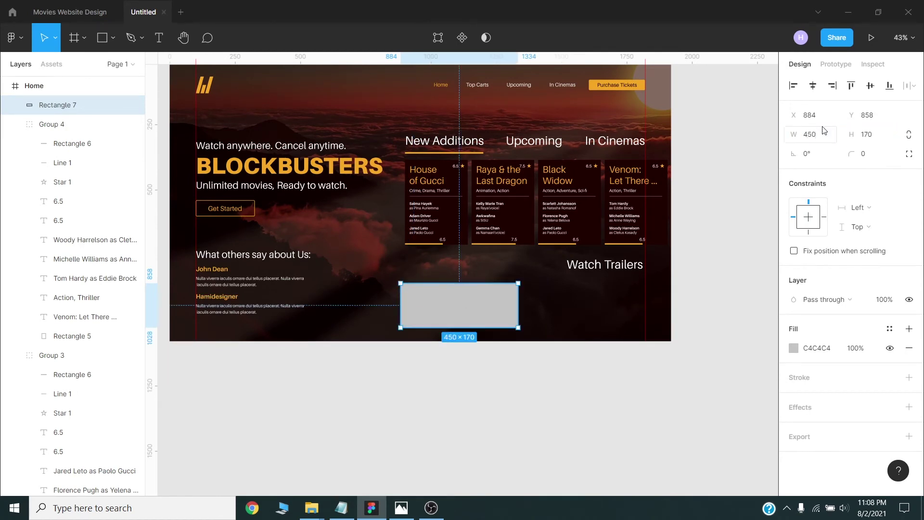
{"action": "left_click_drag", "start_coordinate": [501, 304], "coordinate": [500, 301]}
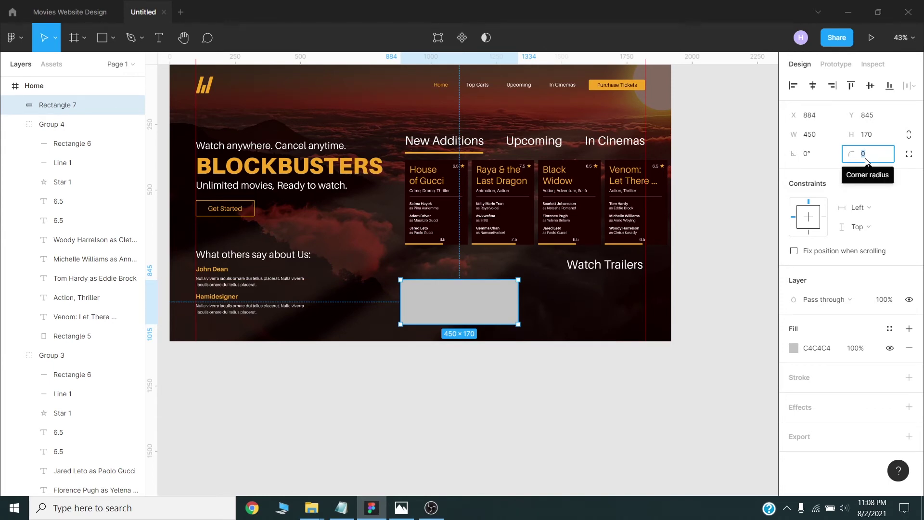
{"action": "type", "text": "6"}
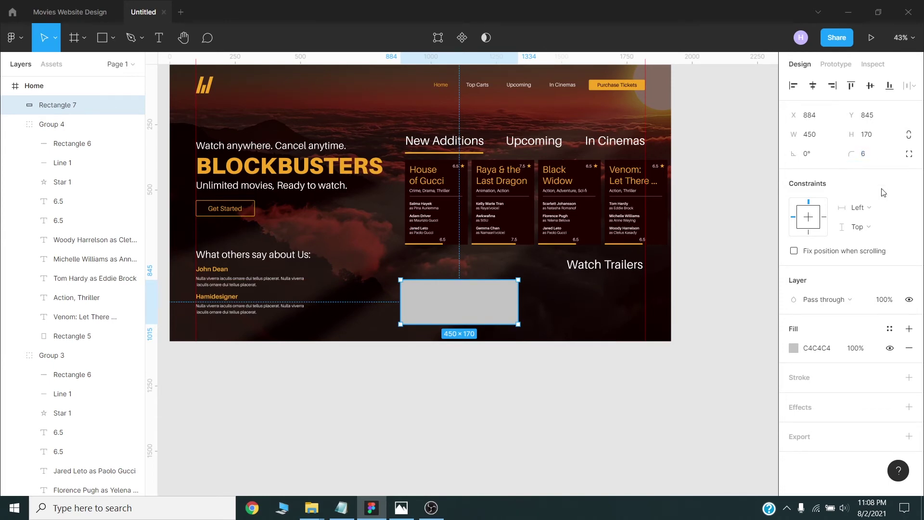
{"action": "left_click", "coordinate": [555, 412]}
Step: Fill the rectangle dark red (210000) and duplicate it to the right and above
{"action": "left_click", "coordinate": [492, 313]}
{"action": "type", "text": "10"}
{"action": "left_click", "coordinate": [794, 348]}
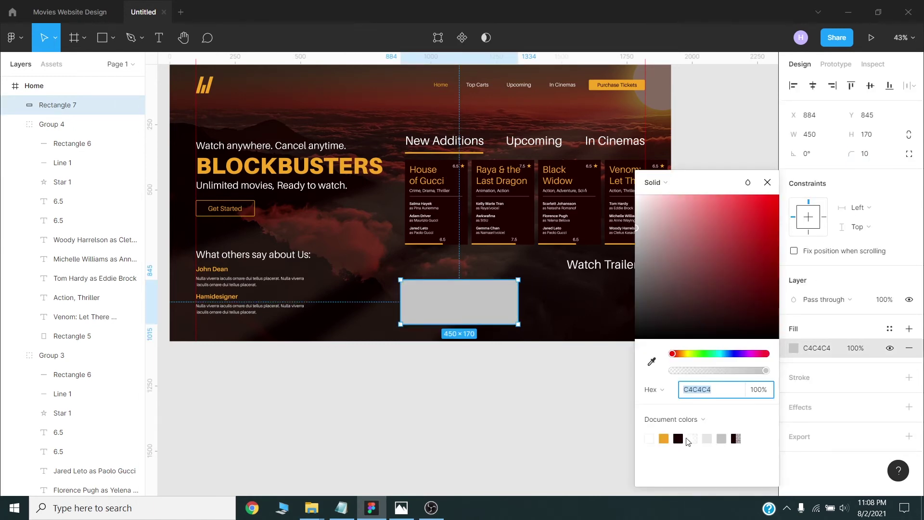
{"action": "left_click", "coordinate": [678, 438]}
{"action": "left_click", "coordinate": [518, 419]}
{"action": "left_click", "coordinate": [469, 310]}
{"action": "left_click_drag", "start_coordinate": [466, 311], "coordinate": [587, 313]}
{"action": "left_click", "coordinate": [497, 313]}
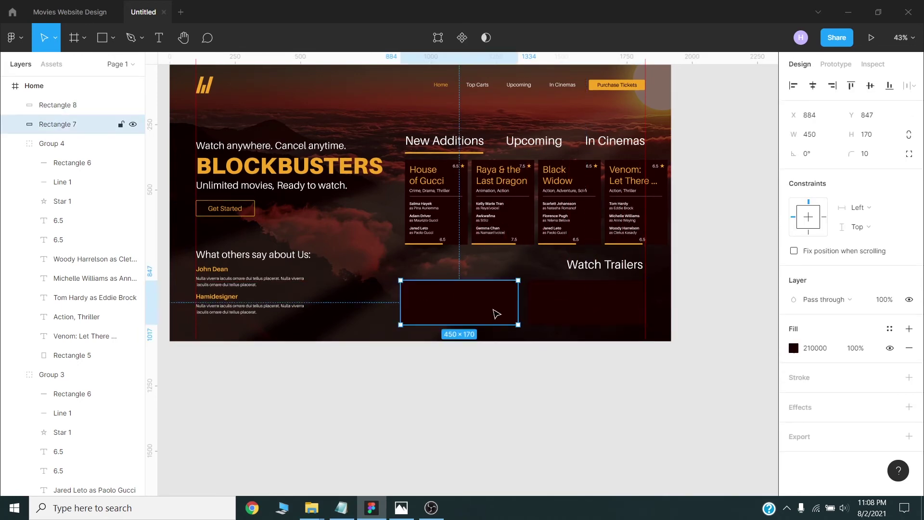
{"action": "left_click_drag", "start_coordinate": [500, 303], "coordinate": [500, 283]}
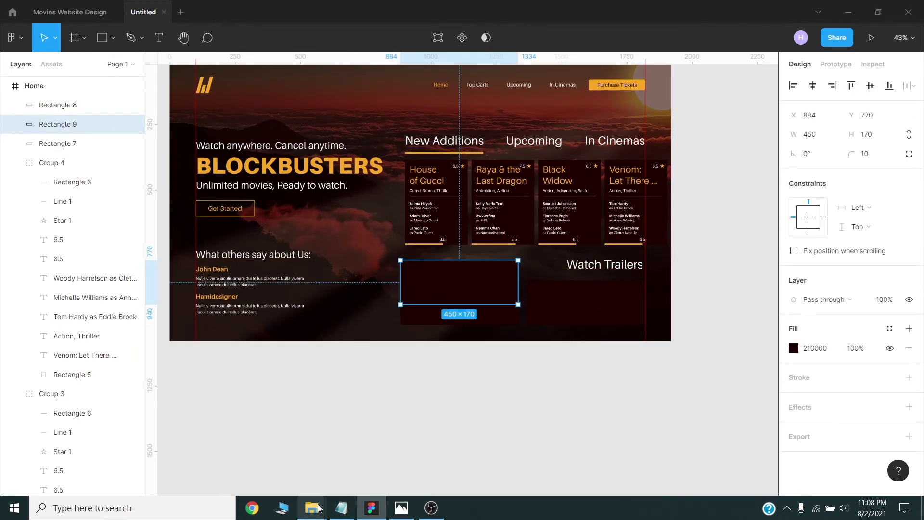
Step: Import a movie poster image and size it over the first card
{"action": "left_click", "coordinate": [246, 448]}
{"action": "mouse_move", "coordinate": [192, 139]}
{"action": "left_mouse_down"}
{"action": "mouse_move", "coordinate": [426, 407]}
{"action": "mouse_move", "coordinate": [465, 298]}
{"action": "left_mouse_up"}
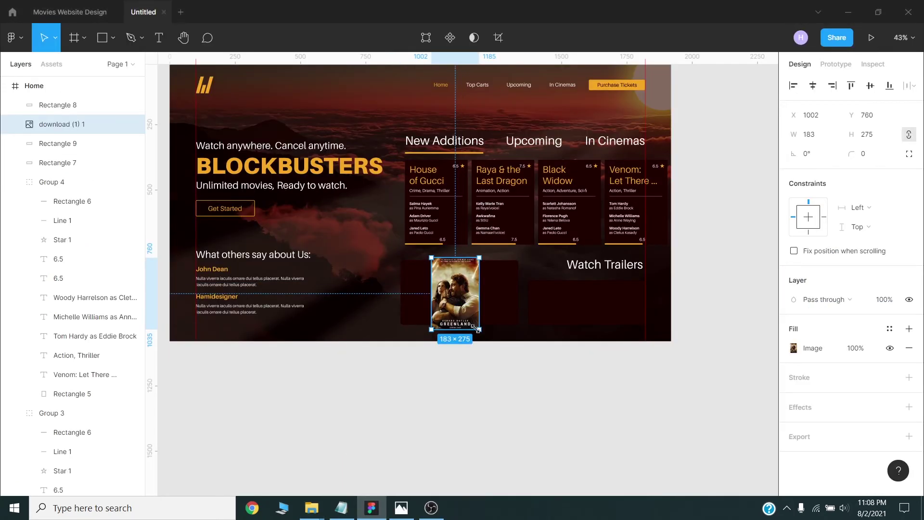
{"action": "left_click_drag", "start_coordinate": [476, 329], "coordinate": [528, 401]}
{"action": "scroll", "coordinate": [472, 288], "scroll_direction": "up", "scroll_amount": 3}
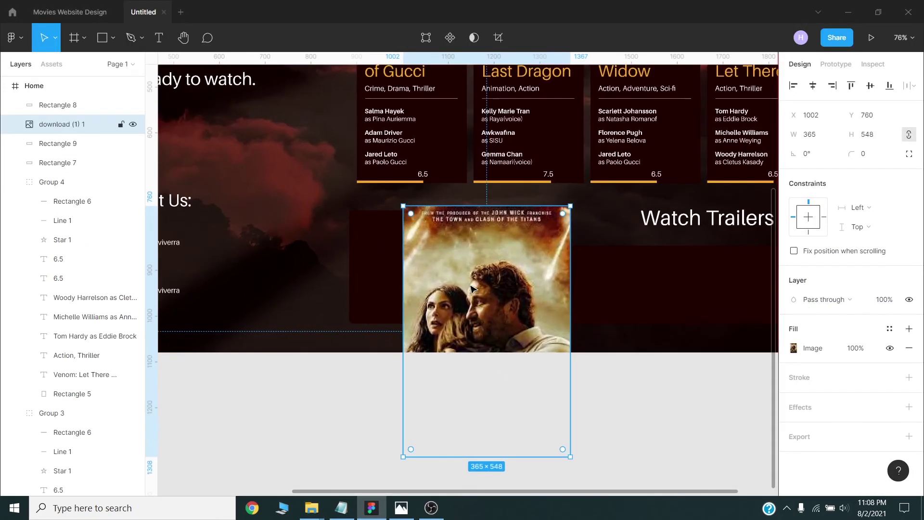
{"action": "left_click_drag", "start_coordinate": [471, 287], "coordinate": [418, 218]}
{"action": "left_click_drag", "start_coordinate": [516, 387], "coordinate": [555, 445]}
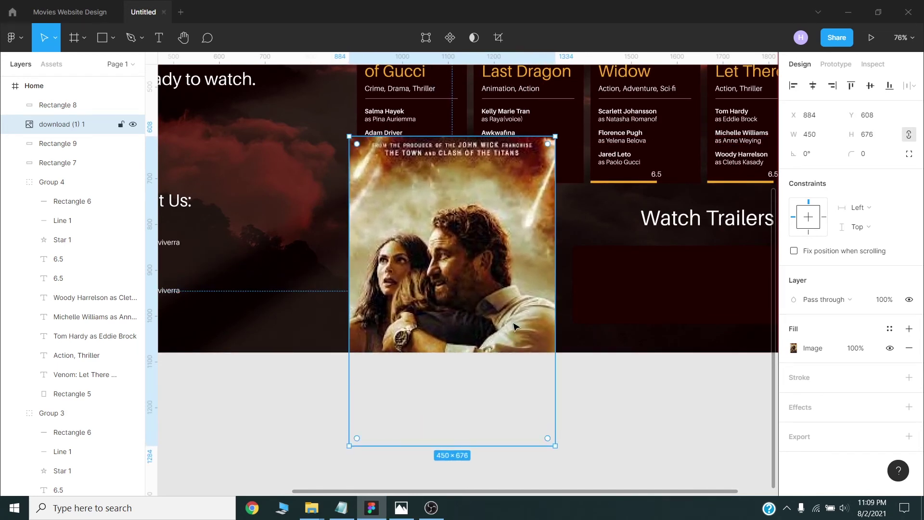
{"action": "left_click_drag", "start_coordinate": [514, 327], "coordinate": [514, 320]}
Step: Mask the poster with the upper rectangle and move it onto the first card
{"action": "left_click", "coordinate": [59, 152], "text": "shift"}
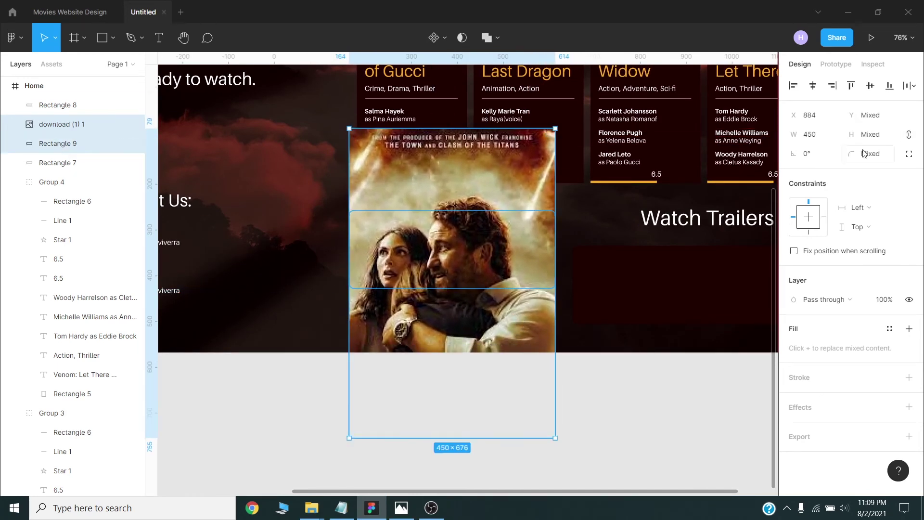
{"action": "right_click", "coordinate": [480, 227]}
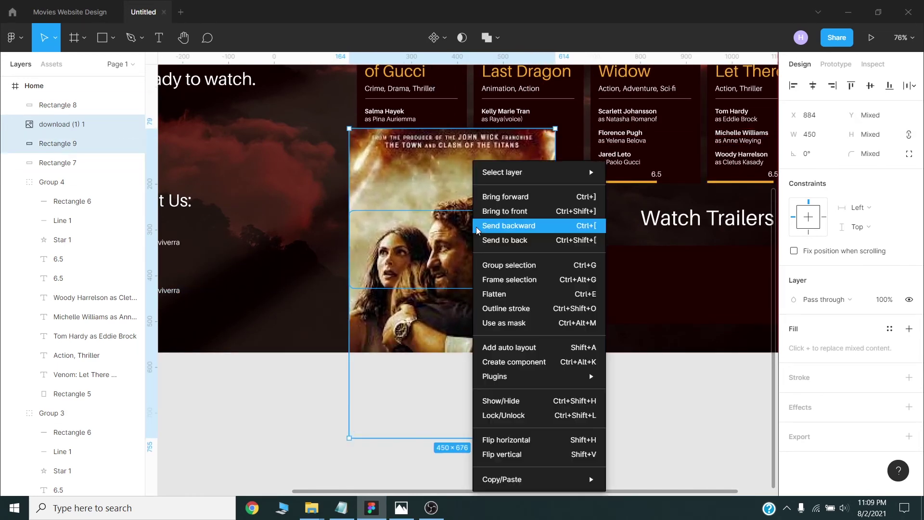
{"action": "left_click", "coordinate": [516, 327]}
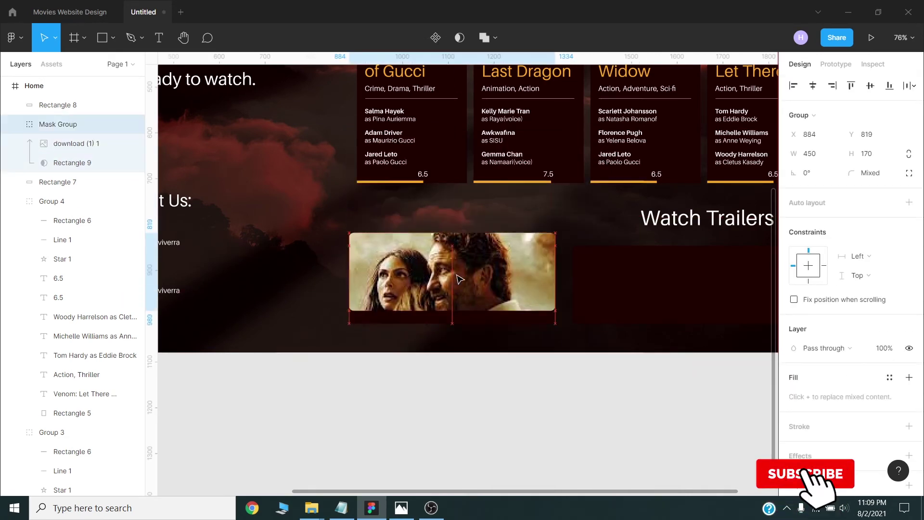
{"action": "left_click_drag", "start_coordinate": [459, 279], "coordinate": [459, 293]}
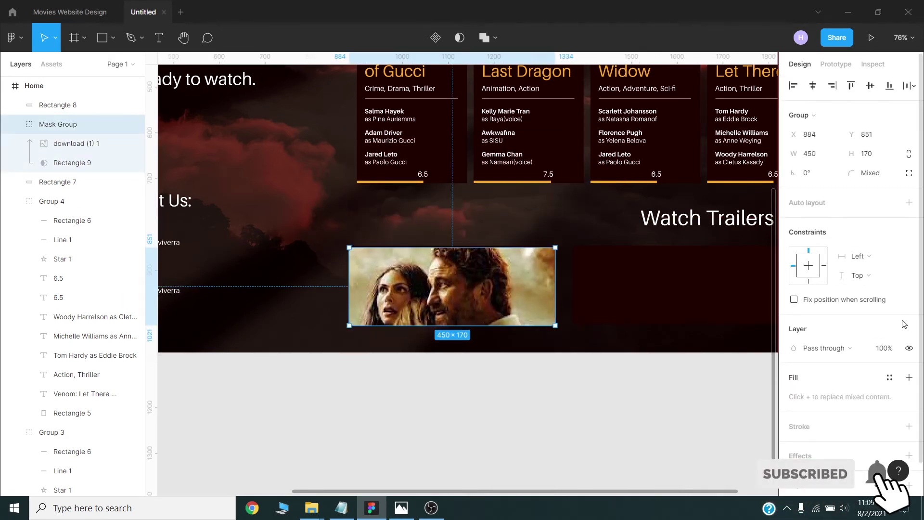
{"action": "left_click", "coordinate": [472, 410]}
{"action": "left_click_drag", "start_coordinate": [489, 381], "coordinate": [417, 374]}
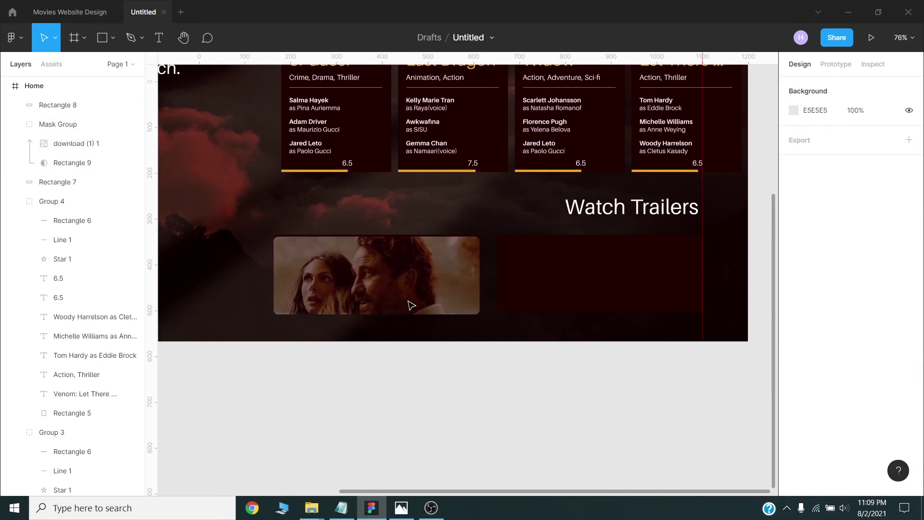
Step: Duplicate the masked poster card onto the second dark red card
{"action": "left_click", "coordinate": [379, 298]}
{"action": "left_click_drag", "start_coordinate": [432, 297], "coordinate": [589, 300]}
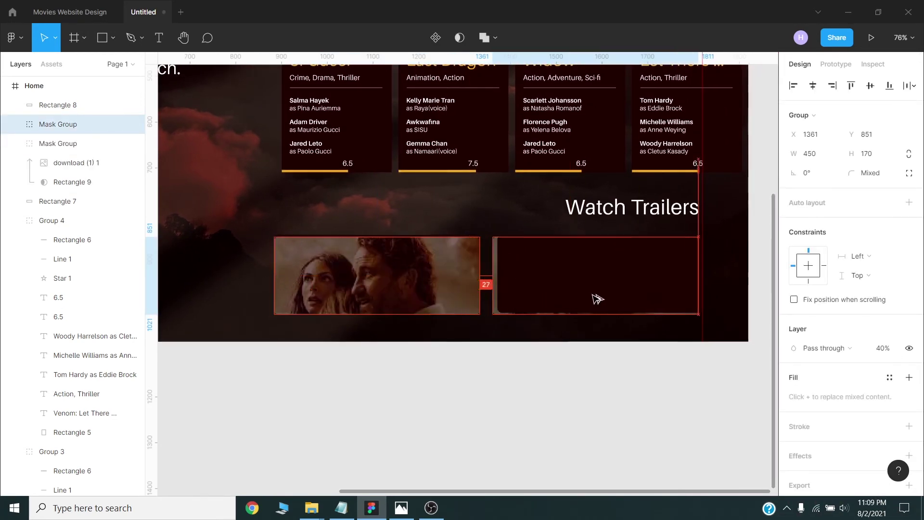
{"action": "left_click", "coordinate": [539, 387]}
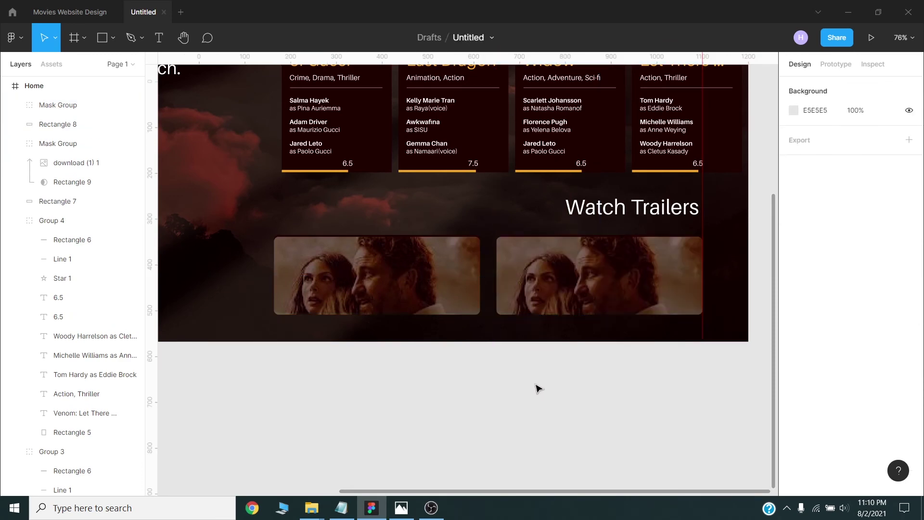
{"action": "scroll", "coordinate": [404, 260], "scroll_direction": "up", "scroll_amount": 3}
{"action": "scroll", "coordinate": [406, 260], "scroll_direction": "up", "scroll_amount": 2}
{"action": "left_click", "coordinate": [405, 260]}
{"action": "left_click", "coordinate": [715, 338]}
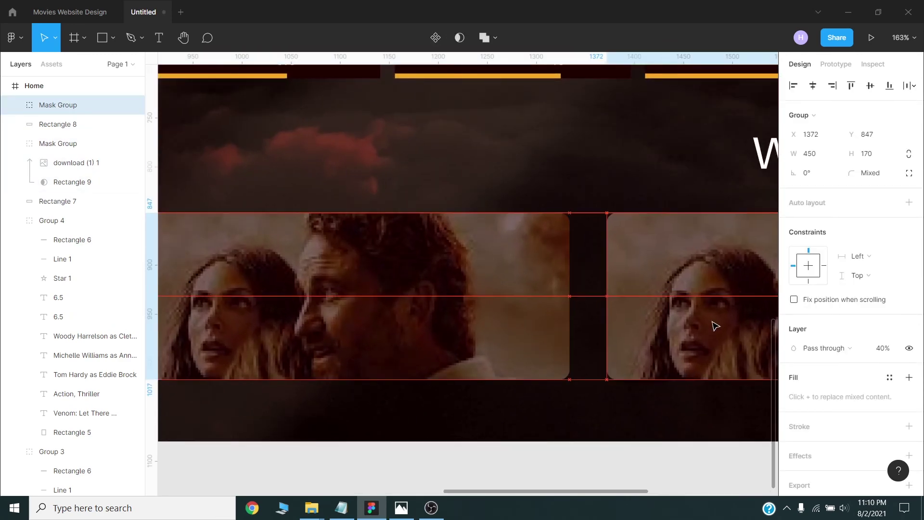
{"action": "scroll", "coordinate": [581, 361], "scroll_direction": "down", "scroll_amount": 3}
{"action": "scroll", "coordinate": [665, 420], "scroll_direction": "down", "scroll_amount": 2}
{"action": "left_click_drag", "start_coordinate": [665, 419], "coordinate": [604, 402]}
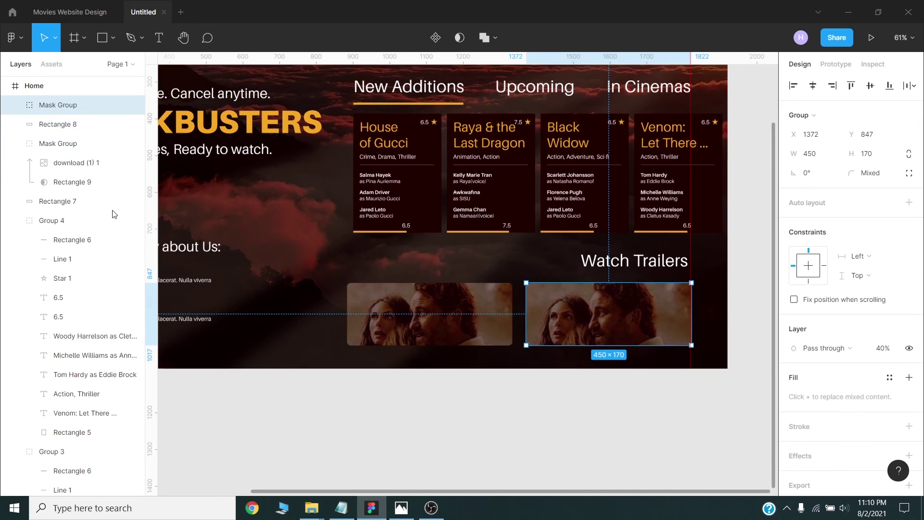
Step: Replace the copy's image with a second poster, resized to fit, deleting the old one
{"action": "key", "text": "Return"}
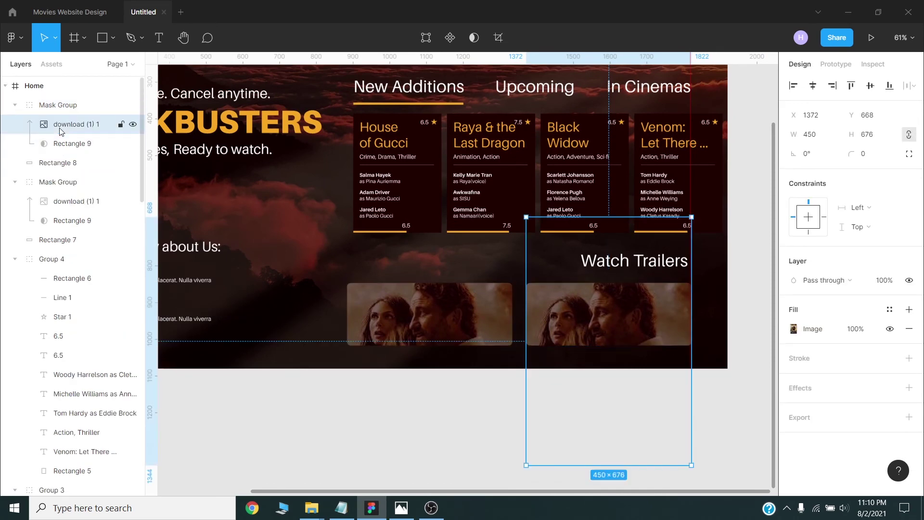
{"action": "left_click", "coordinate": [311, 507]}
{"action": "left_click", "coordinate": [245, 447]}
{"action": "mouse_move", "coordinate": [258, 140]}
{"action": "left_mouse_down"}
{"action": "mouse_move", "coordinate": [435, 434]}
{"action": "mouse_move", "coordinate": [612, 337]}
{"action": "left_mouse_up"}
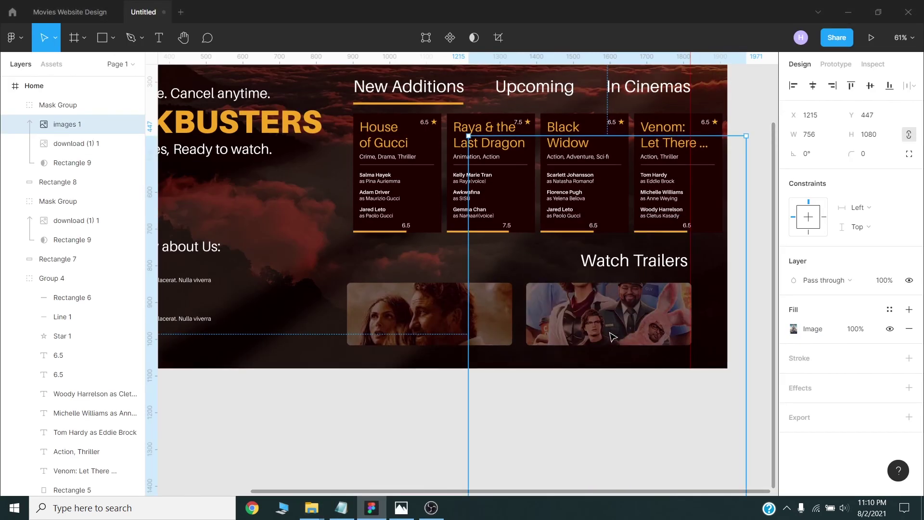
{"action": "left_click_drag", "start_coordinate": [745, 136], "coordinate": [693, 258]}
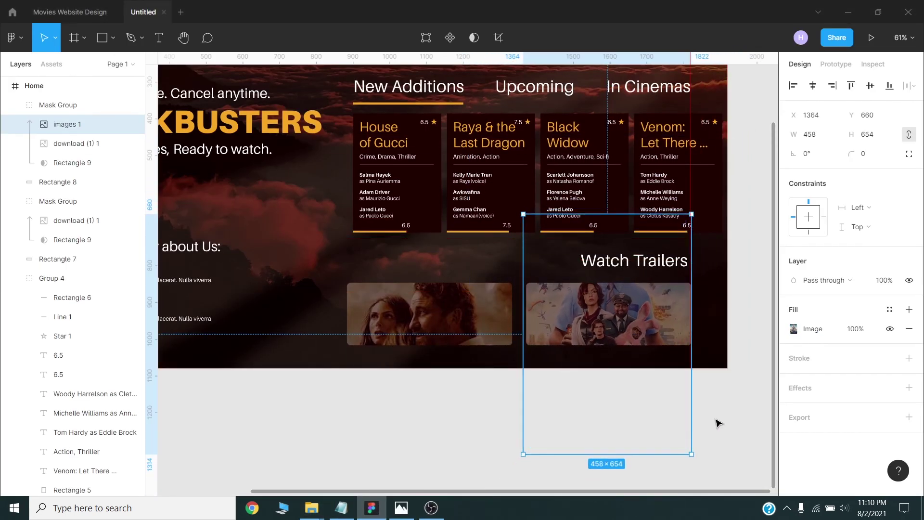
{"action": "left_click", "coordinate": [76, 144]}
{"action": "key", "text": "Delete"}
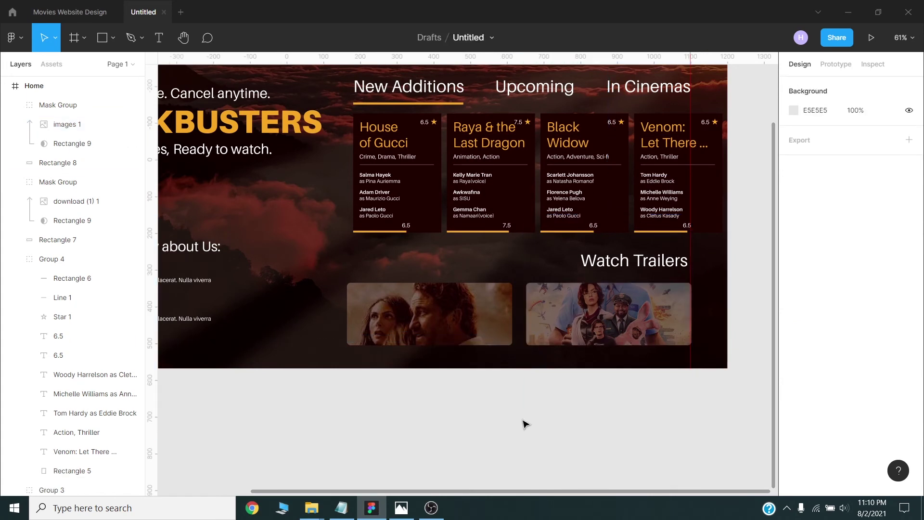
{"action": "left_click_drag", "start_coordinate": [505, 394], "coordinate": [480, 387]}
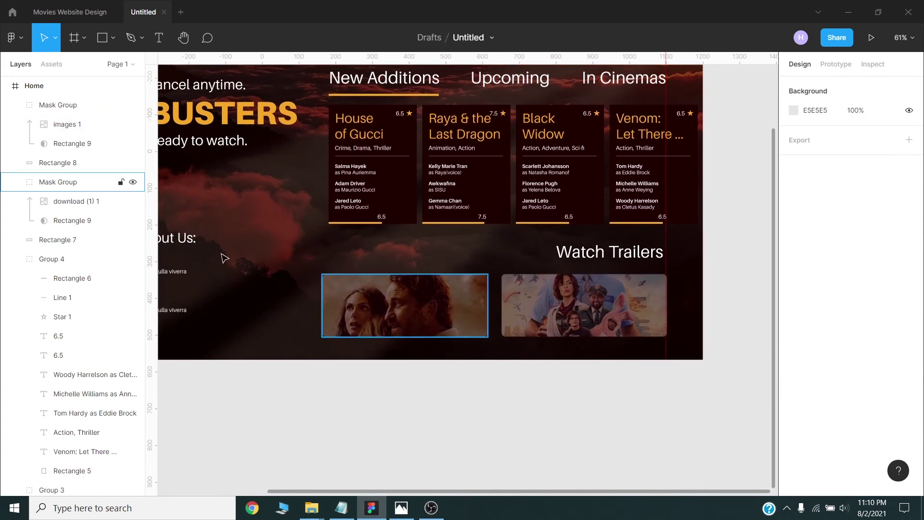
Step: Add a 'Greenland' caption in 24 SemiBold at the first card's lower left
{"action": "left_click", "coordinate": [159, 38]}
{"action": "left_click", "coordinate": [341, 320]}
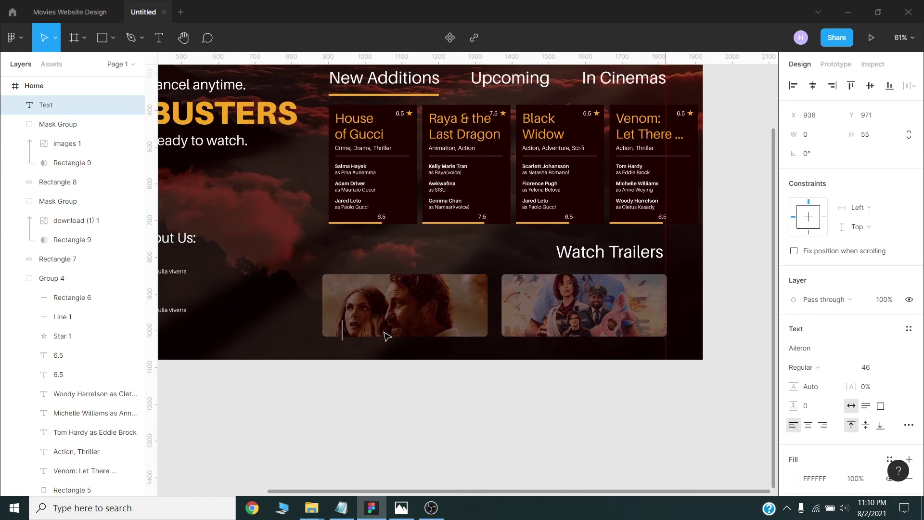
{"action": "type", "text": "Greenland"}
{"action": "key", "text": "ctrl+a"}
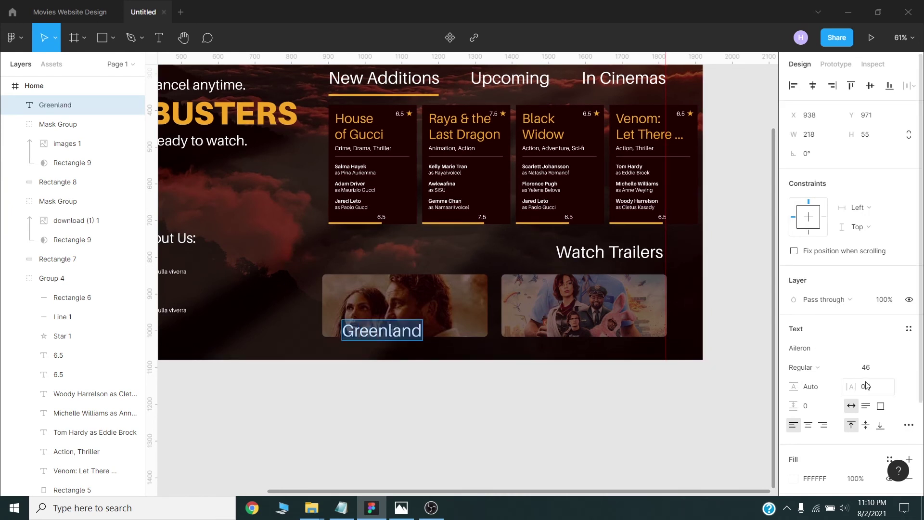
{"action": "type", "text": "24"}
{"action": "key", "text": "Return"}
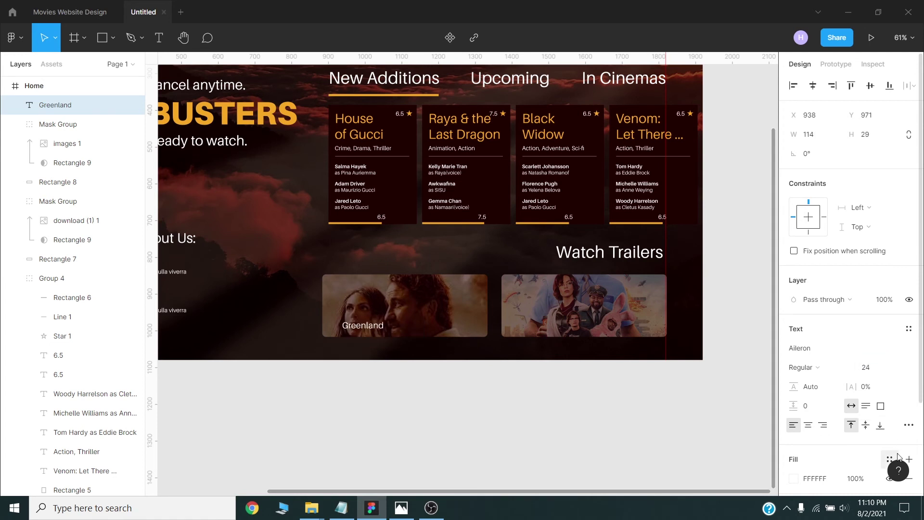
{"action": "left_click", "coordinate": [818, 367]}
{"action": "left_click", "coordinate": [821, 309]}
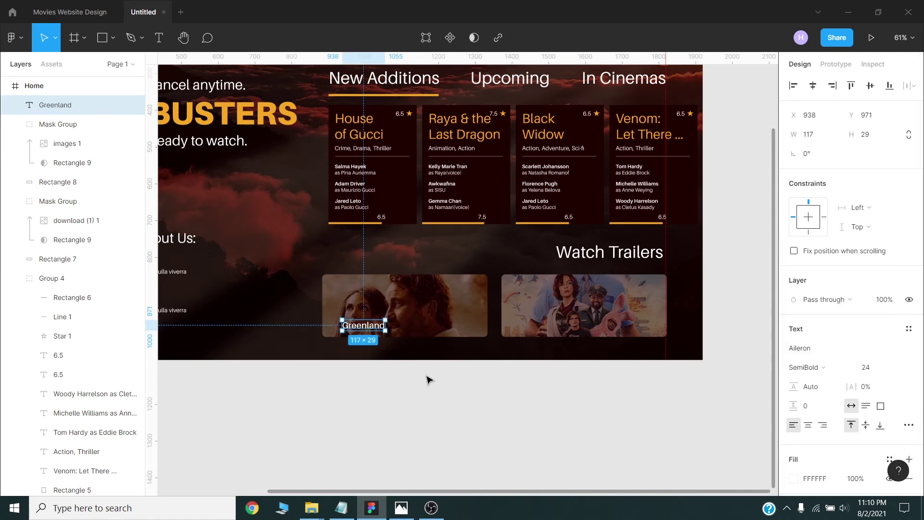
{"action": "left_click_drag", "start_coordinate": [362, 325], "coordinate": [356, 322]}
Step: Place a 60×60 orange (F4A623) circle on the Greenland card's right side
{"action": "left_click", "coordinate": [112, 38]}
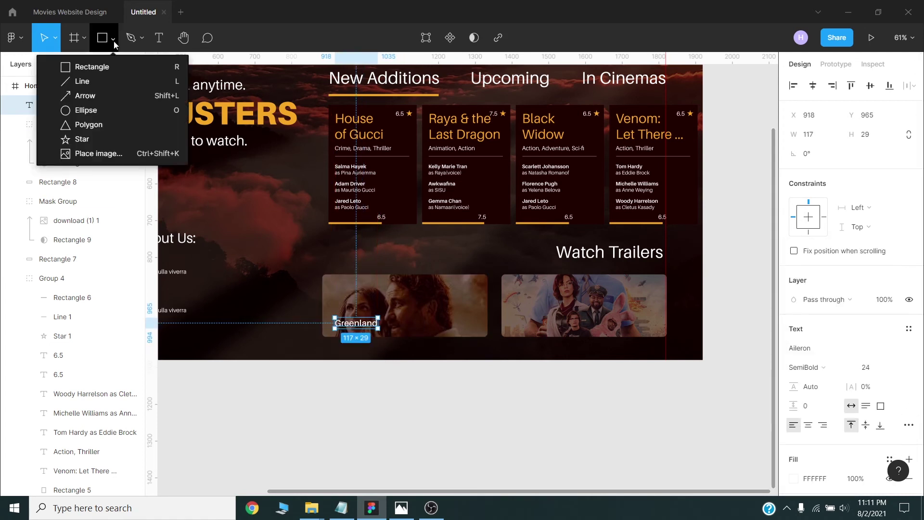
{"action": "left_click", "coordinate": [53, 109]}
{"action": "left_click", "coordinate": [457, 303]}
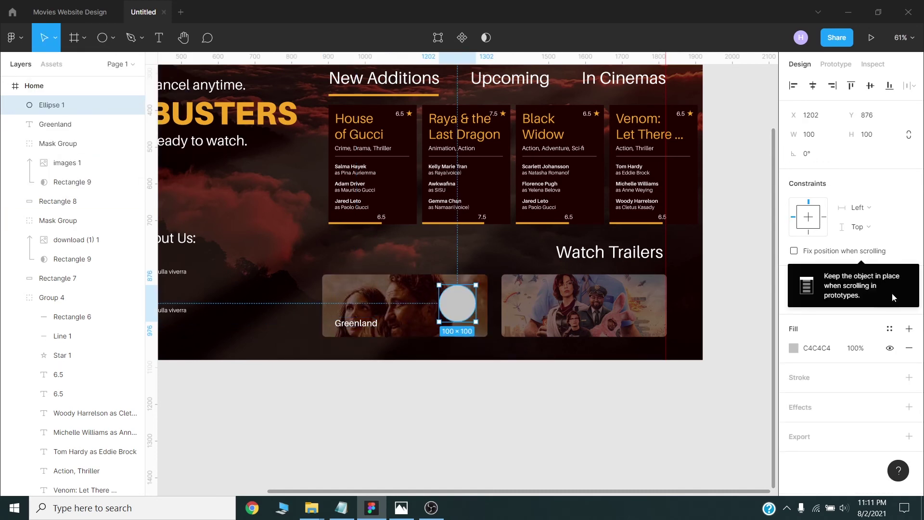
{"action": "left_click", "coordinate": [817, 134]}
{"action": "type", "text": "60"}
{"action": "key", "text": "Tab"}
{"action": "type", "text": "60"}
{"action": "key", "text": "Return"}
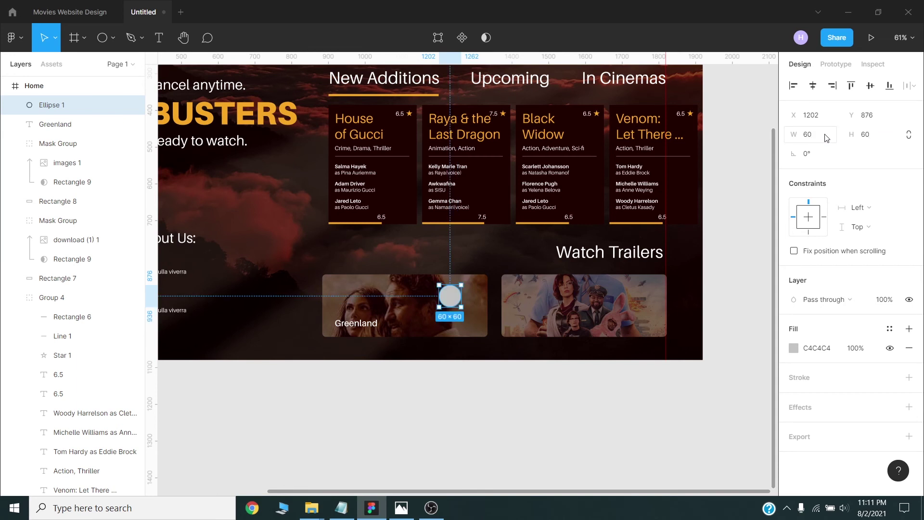
{"action": "left_click", "coordinate": [793, 347]}
{"action": "left_click", "coordinate": [662, 438]}
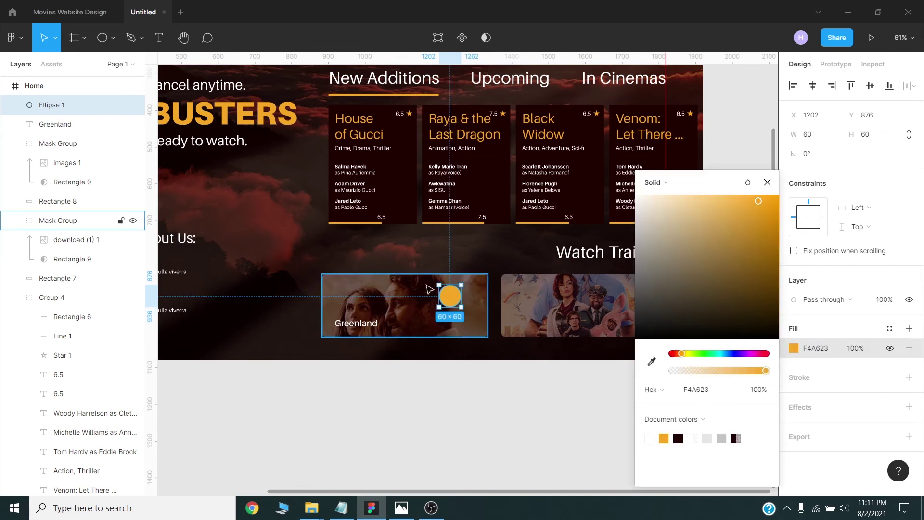
{"action": "left_click_drag", "start_coordinate": [450, 296], "coordinate": [464, 307]}
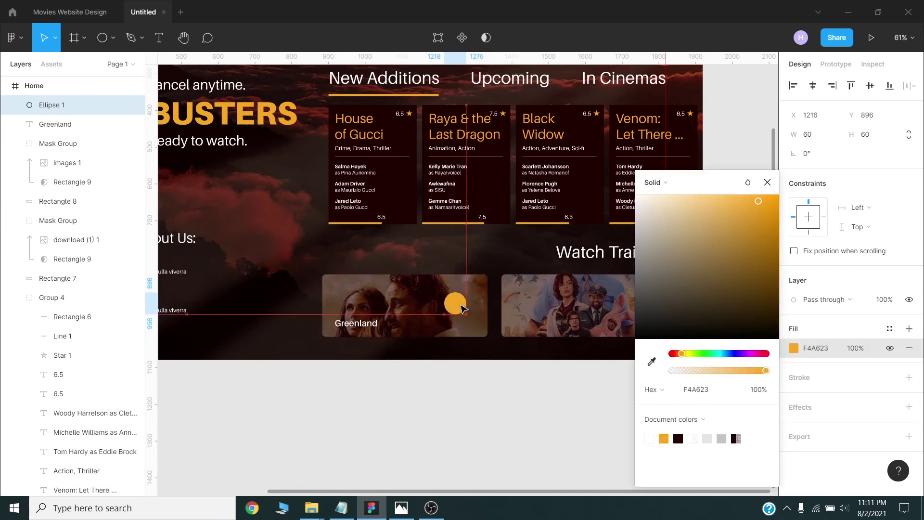
Step: Add a white 32×32 rounded triangle, rotated to point right, onto the circle
{"action": "left_click", "coordinate": [114, 38]}
{"action": "left_click", "coordinate": [72, 127]}
{"action": "left_click", "coordinate": [461, 286]}
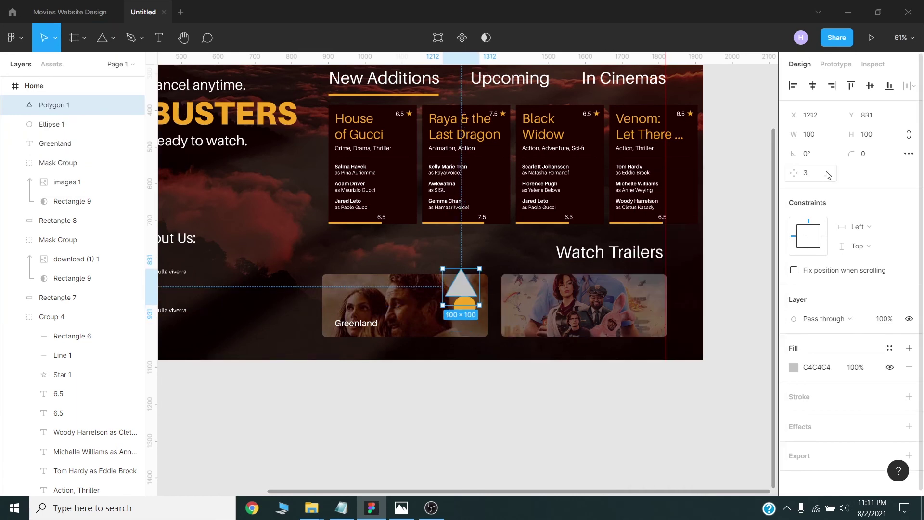
{"action": "left_click", "coordinate": [826, 135]}
{"action": "type", "text": "32"}
{"action": "key", "text": "Return"}
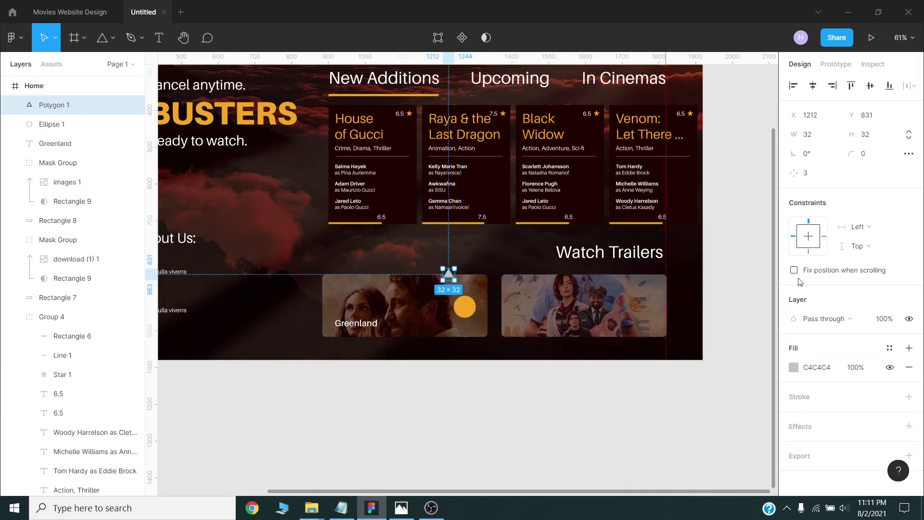
{"action": "left_click", "coordinate": [882, 160]}
{"action": "type", "text": "4"}
{"action": "left_click", "coordinate": [794, 367]}
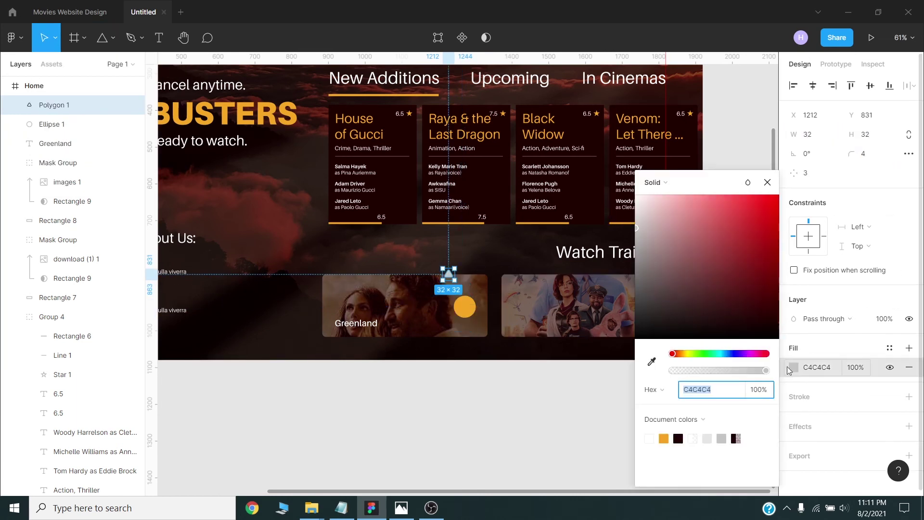
{"action": "type", "text": "FFFFFF"}
{"action": "key", "text": "Return"}
{"action": "key", "text": "Escape"}
{"action": "key", "text": "Escape"}
{"action": "mouse_move", "coordinate": [448, 274]}
{"action": "left_mouse_down"}
{"action": "mouse_move", "coordinate": [480, 328]}
{"action": "mouse_move", "coordinate": [466, 332]}
{"action": "left_mouse_up"}
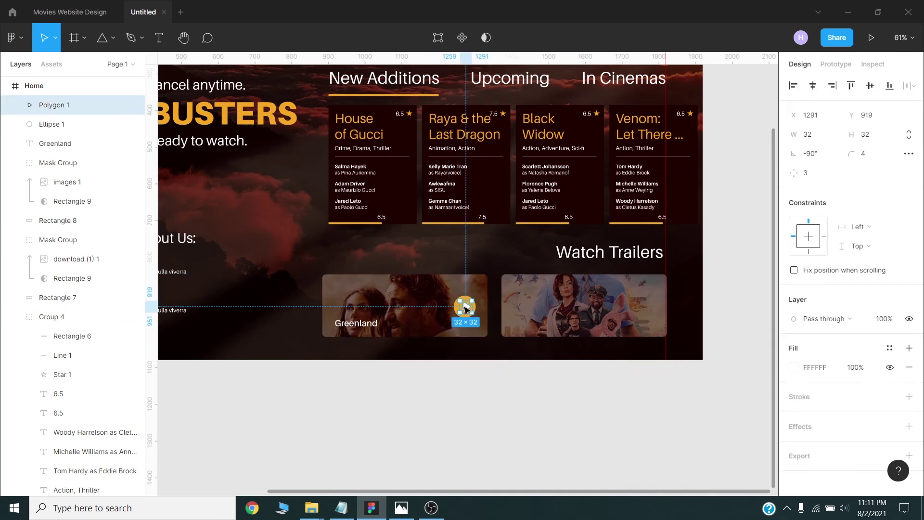
Step: Center the triangle in the circle and copy play button and caption to the second card
{"action": "left_click", "coordinate": [52, 124], "text": "shift"}
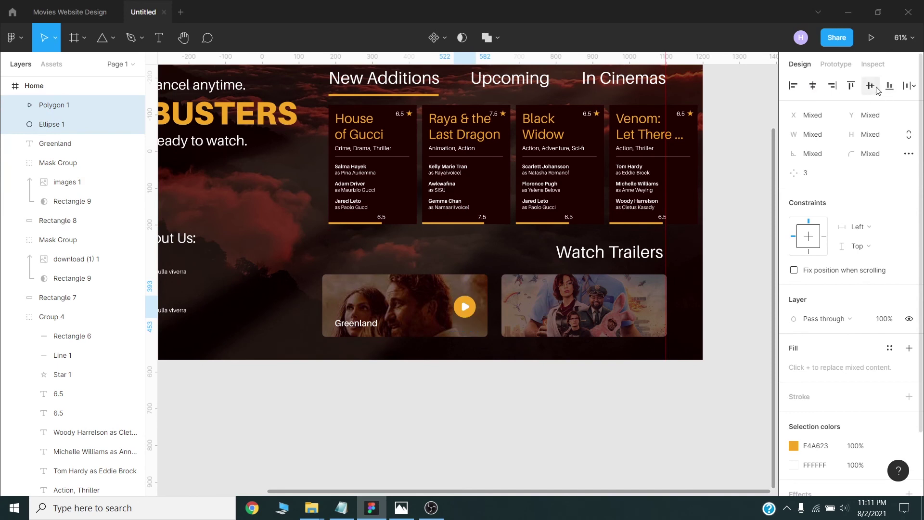
{"action": "left_click", "coordinate": [467, 426]}
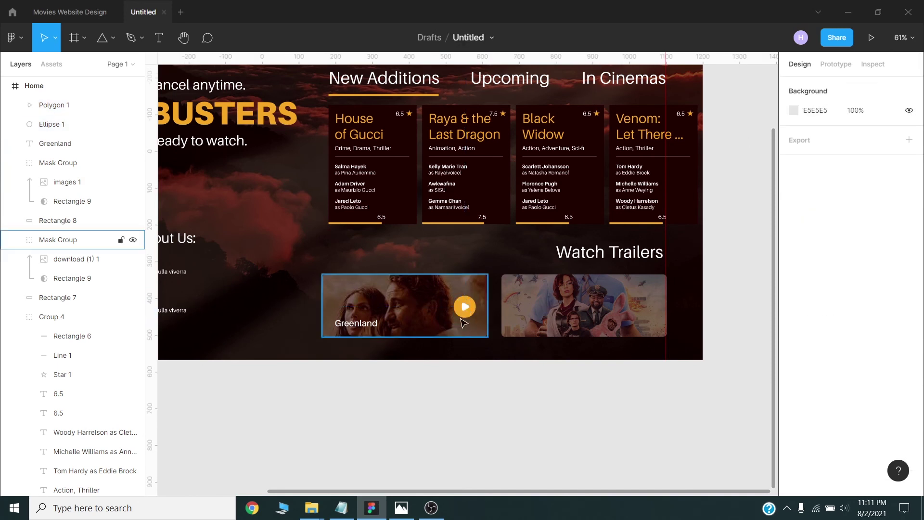
{"action": "left_click_drag", "start_coordinate": [469, 316], "coordinate": [468, 317]}
{"action": "left_click", "coordinate": [52, 124], "text": "shift"}
{"action": "left_click", "coordinate": [55, 143], "text": "shift"}
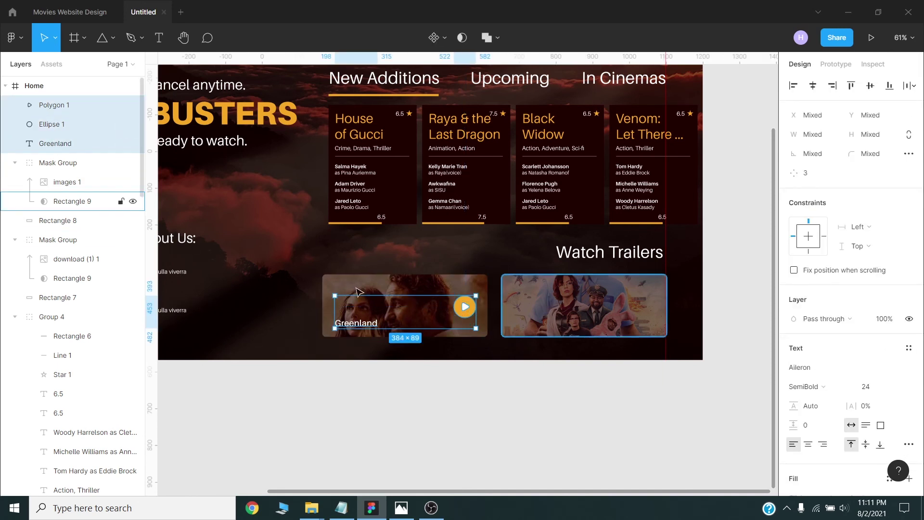
{"action": "left_click_drag", "start_coordinate": [467, 311], "coordinate": [647, 308]}
Step: Retitle the copied caption 'Gree Guy'
{"action": "double_click", "coordinate": [536, 322]}
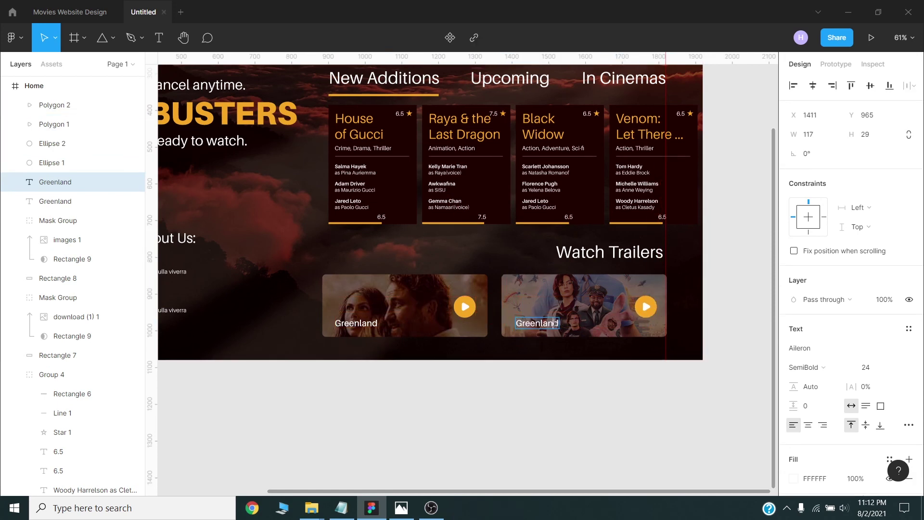
{"action": "type", "text": "Gree Guy"}
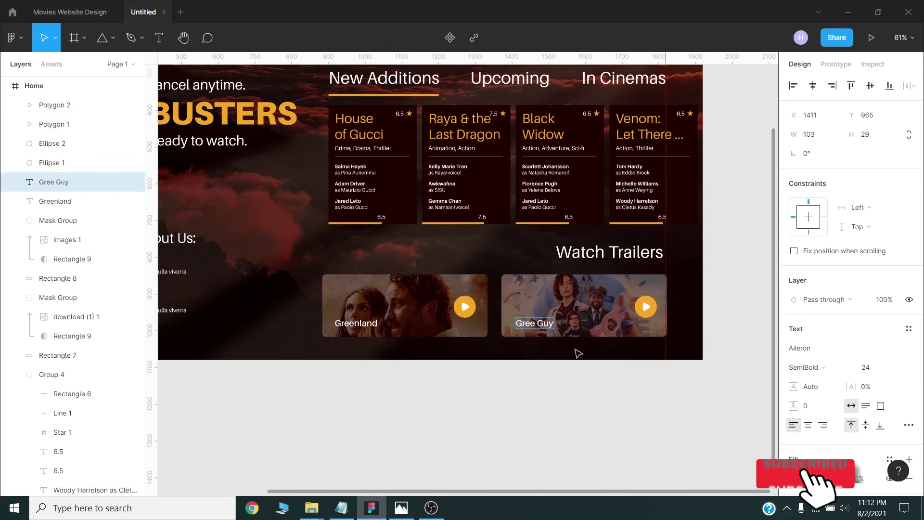
{"action": "key", "text": "Escape"}
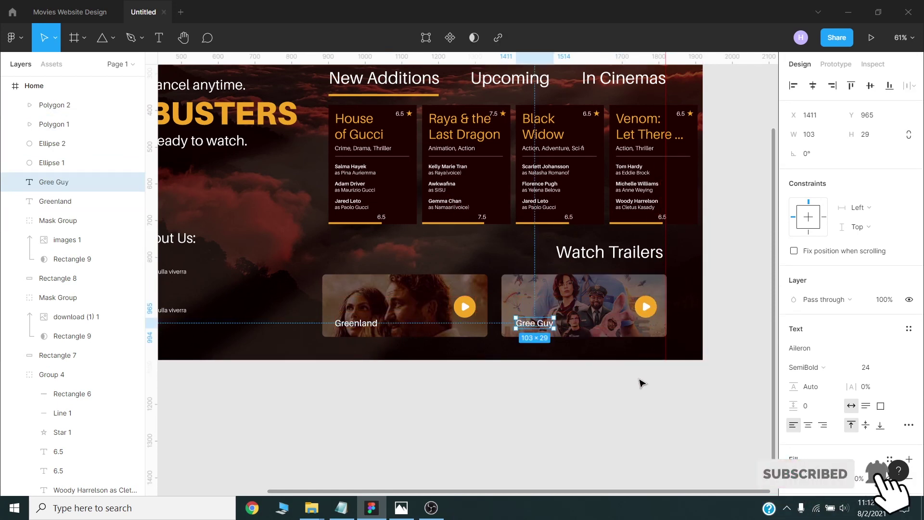
{"action": "left_click", "coordinate": [109, 37]}
{"action": "left_click", "coordinate": [87, 95]}
Step: Draw a white arrow with stroke weight 2 and width 48 at the section's lower right
{"action": "left_click_drag", "start_coordinate": [600, 350], "coordinate": [637, 350]}
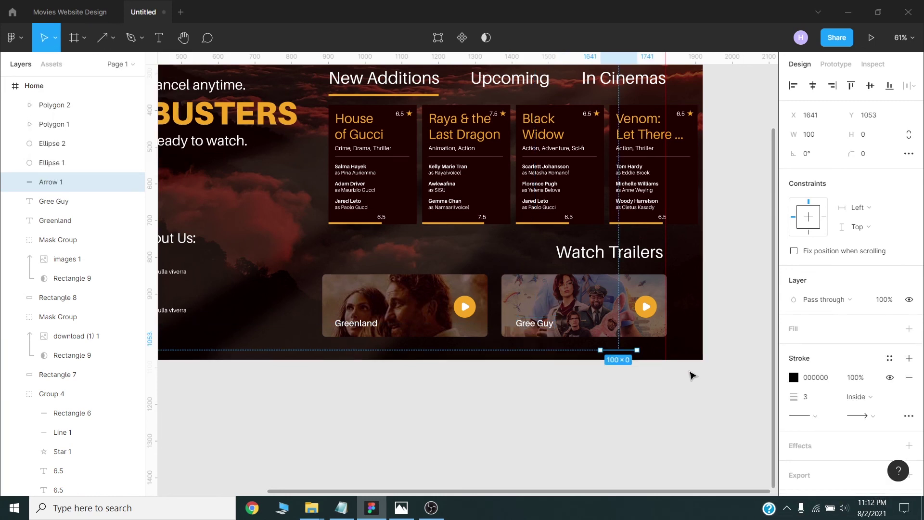
{"action": "left_click", "coordinate": [793, 377]}
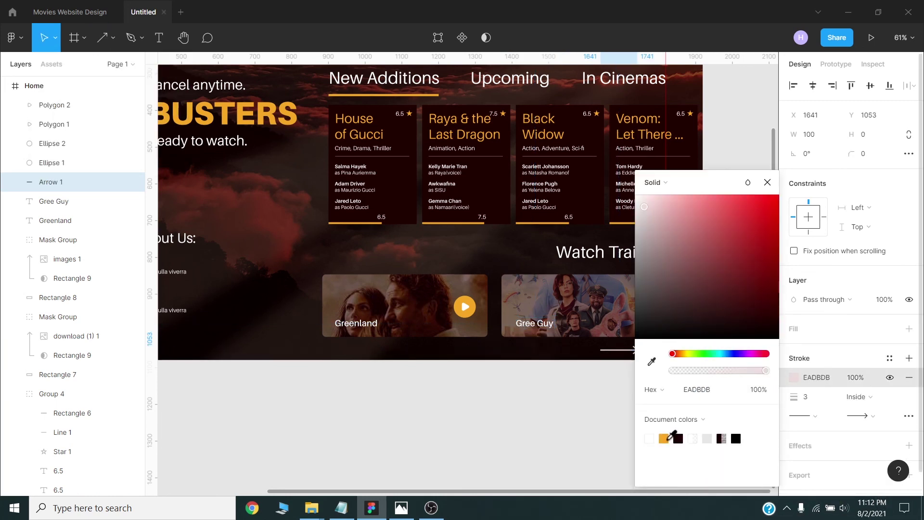
{"action": "left_click", "coordinate": [649, 438]}
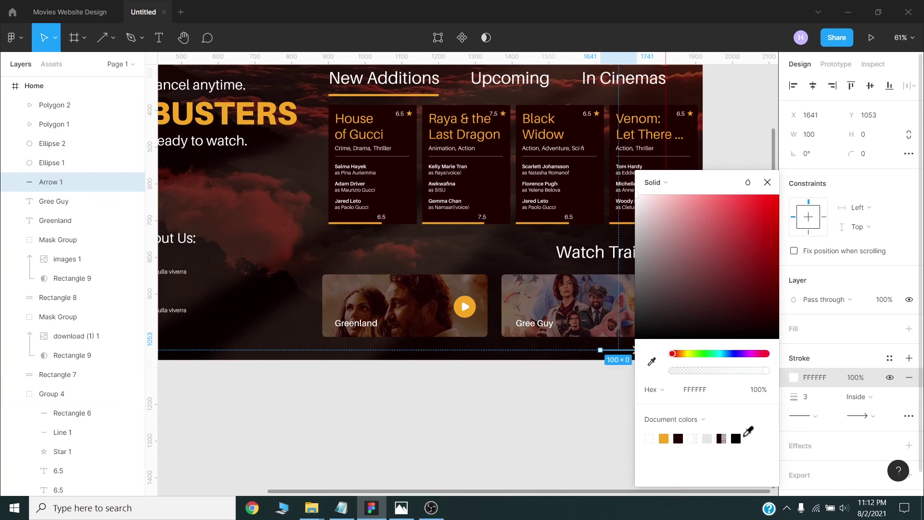
{"action": "left_click", "coordinate": [813, 396]}
{"action": "type", "text": "2"}
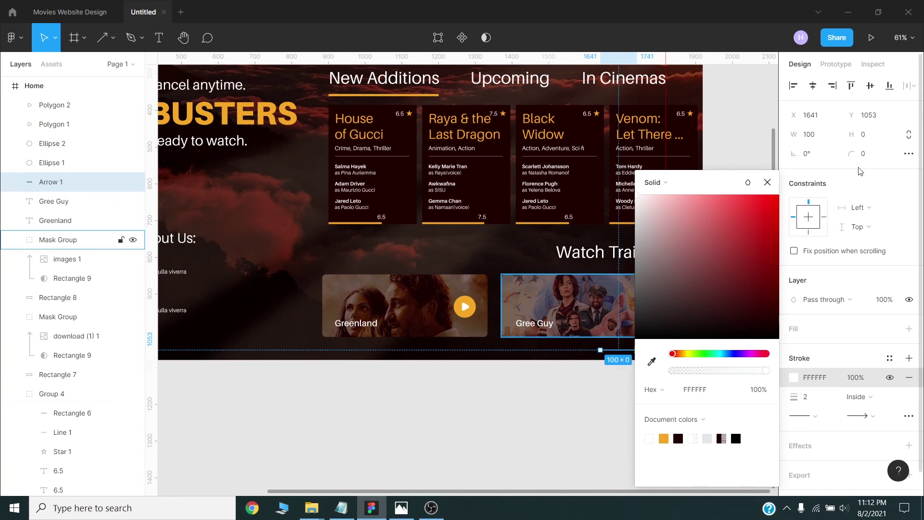
{"action": "left_click", "coordinate": [814, 136]}
{"action": "type", "text": "48"}
{"action": "key", "text": "Return"}
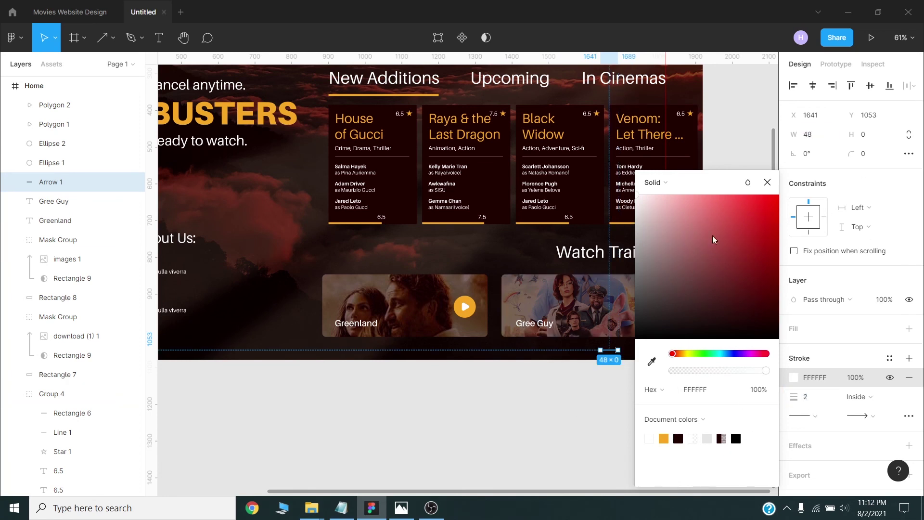
{"action": "key", "text": "Escape"}
{"action": "key", "text": "Escape"}
{"action": "left_click_drag", "start_coordinate": [618, 355], "coordinate": [664, 356]}
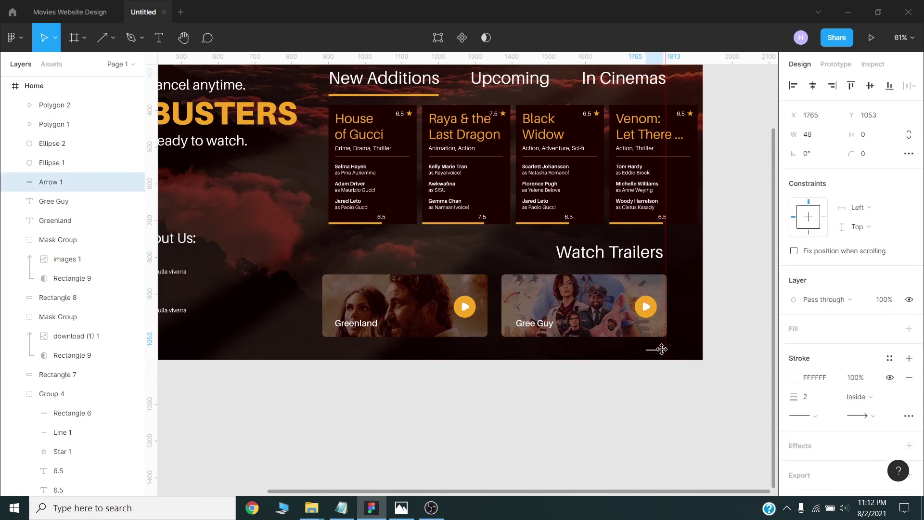
Step: Add a left-pointing copy of the arrow beside it with 20% stroke opacity
{"action": "scroll", "coordinate": [671, 361], "scroll_direction": "up", "scroll_amount": 2}
{"action": "scroll", "coordinate": [671, 362], "scroll_direction": "up", "scroll_amount": 5}
{"action": "scroll", "coordinate": [670, 362], "scroll_direction": "up", "scroll_amount": 2}
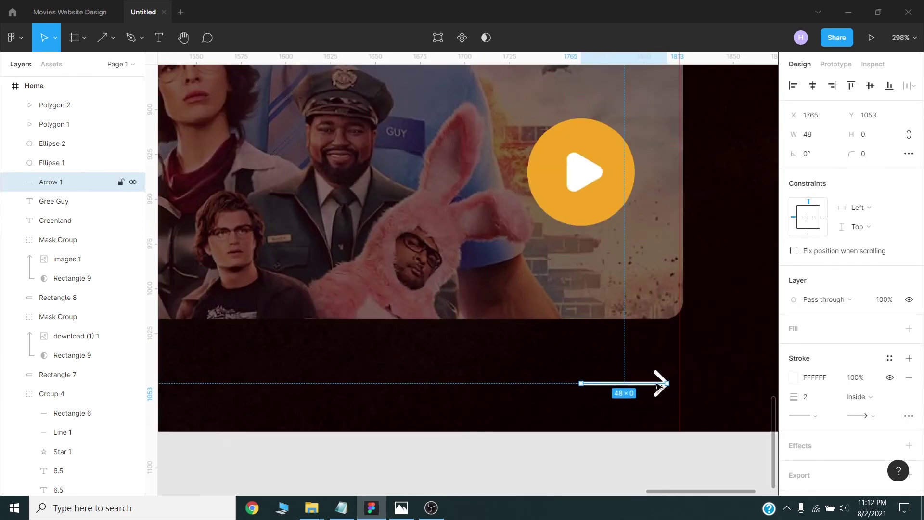
{"action": "left_click_drag", "start_coordinate": [660, 388], "coordinate": [383, 374]}
{"action": "left_click", "coordinate": [855, 377]}
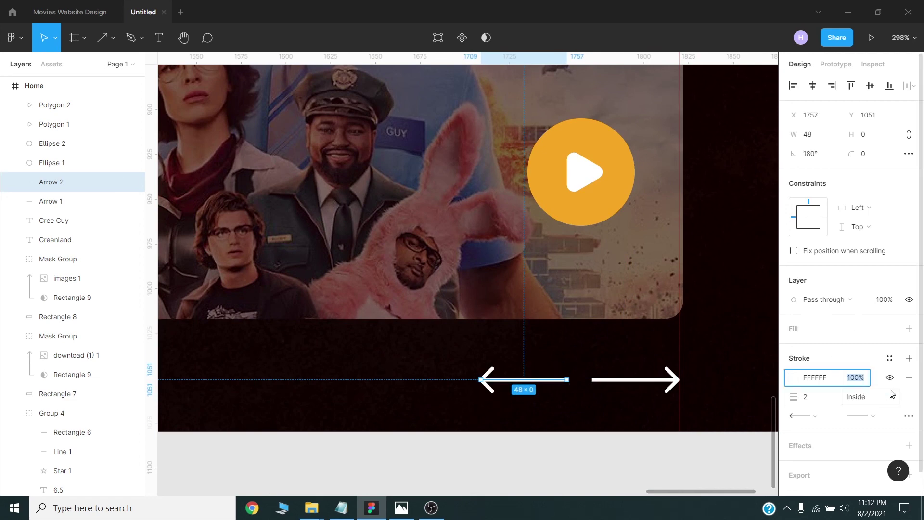
{"action": "type", "text": "20"}
{"action": "key", "text": "Return"}
{"action": "left_click", "coordinate": [644, 464]}
{"action": "scroll", "coordinate": [605, 305], "scroll_direction": "down", "scroll_amount": 3}
{"action": "scroll", "coordinate": [605, 305], "scroll_direction": "down", "scroll_amount": 5}
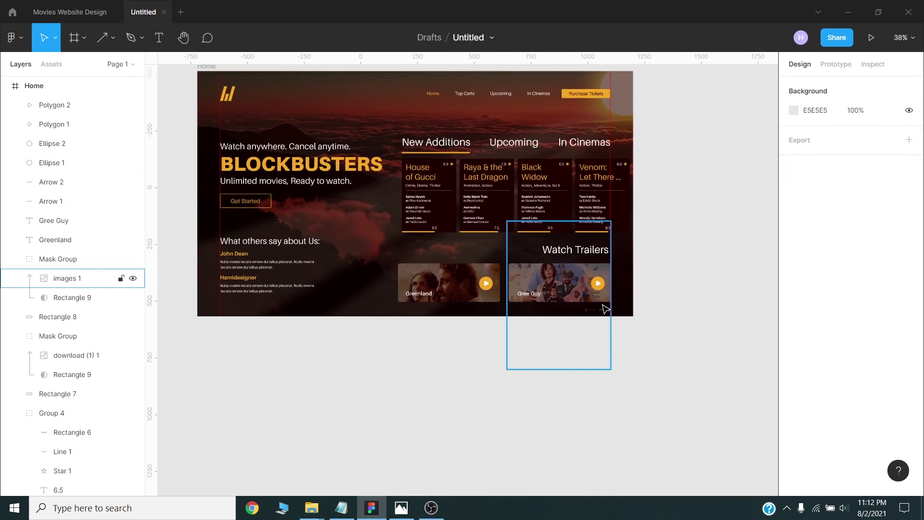